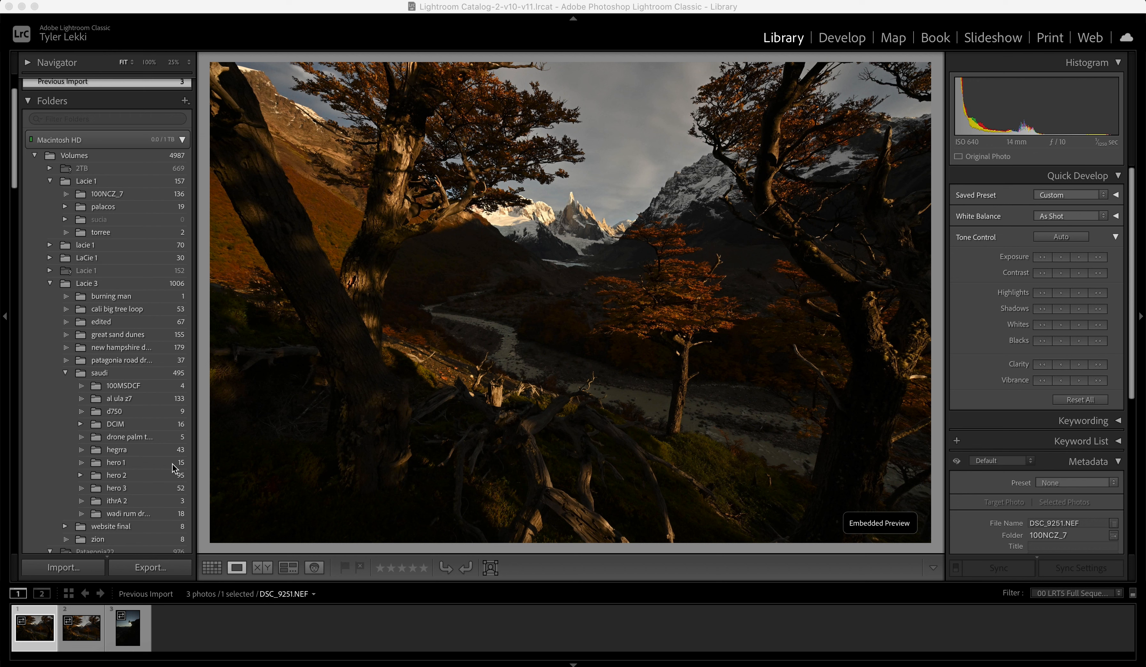
# Step: Send the selected photo DSC_9251.NEF from Lightroom Classic to Photoshop for editing
pyautogui.click(228, 7)
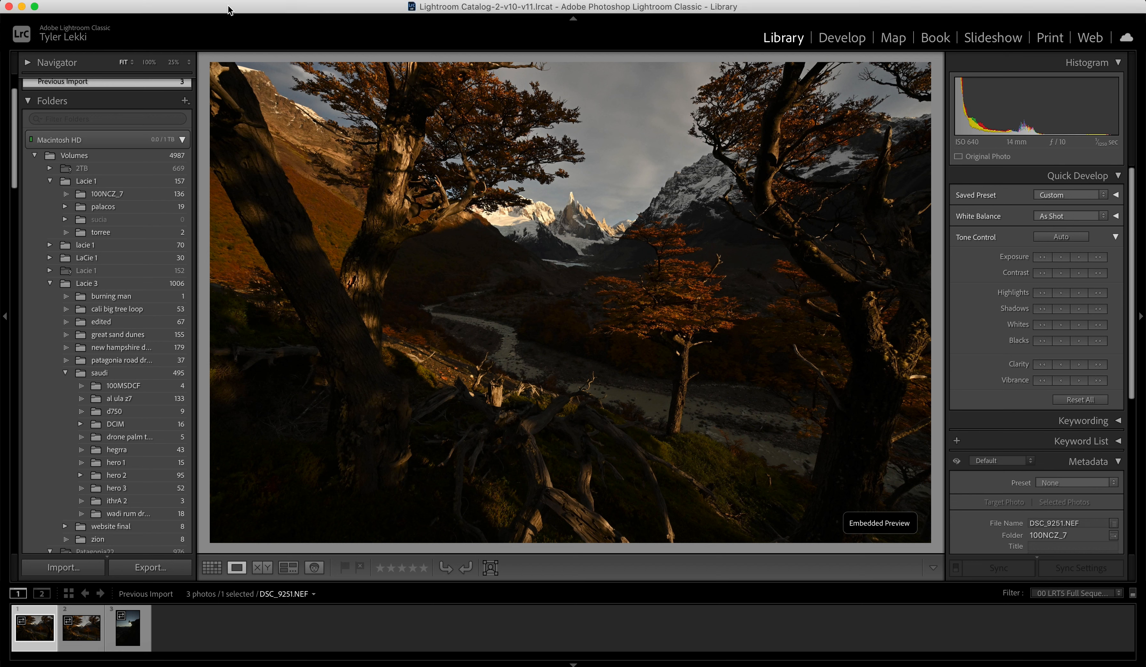
pyautogui.click(238, 1)
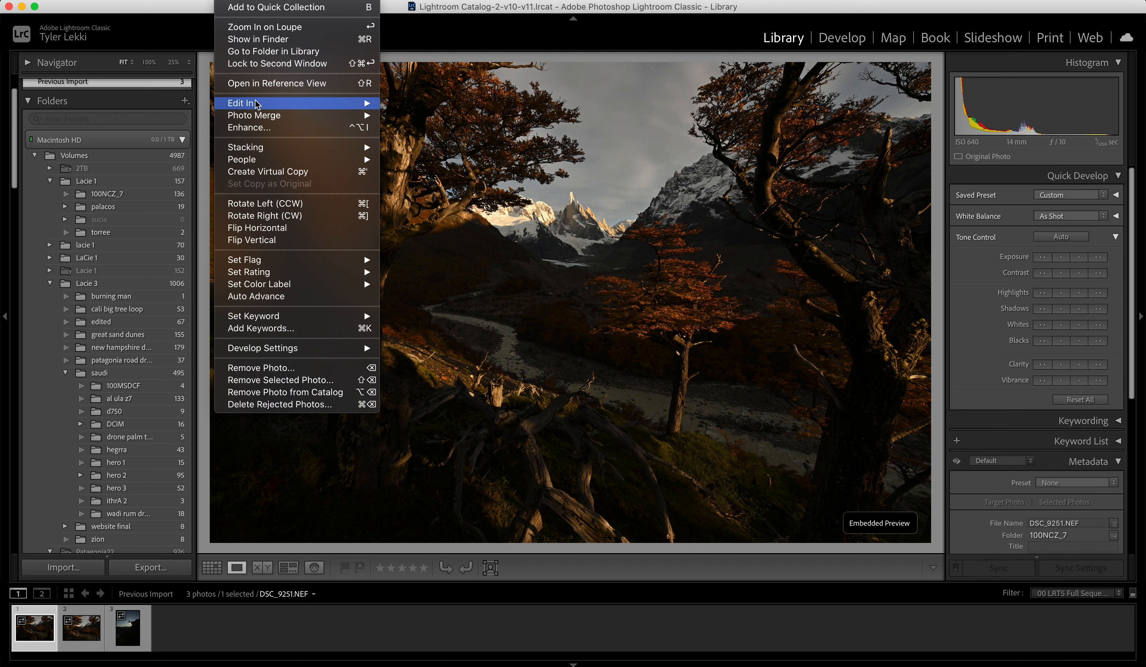
pyautogui.moveTo(258, 104)
pyautogui.click(417, 105)
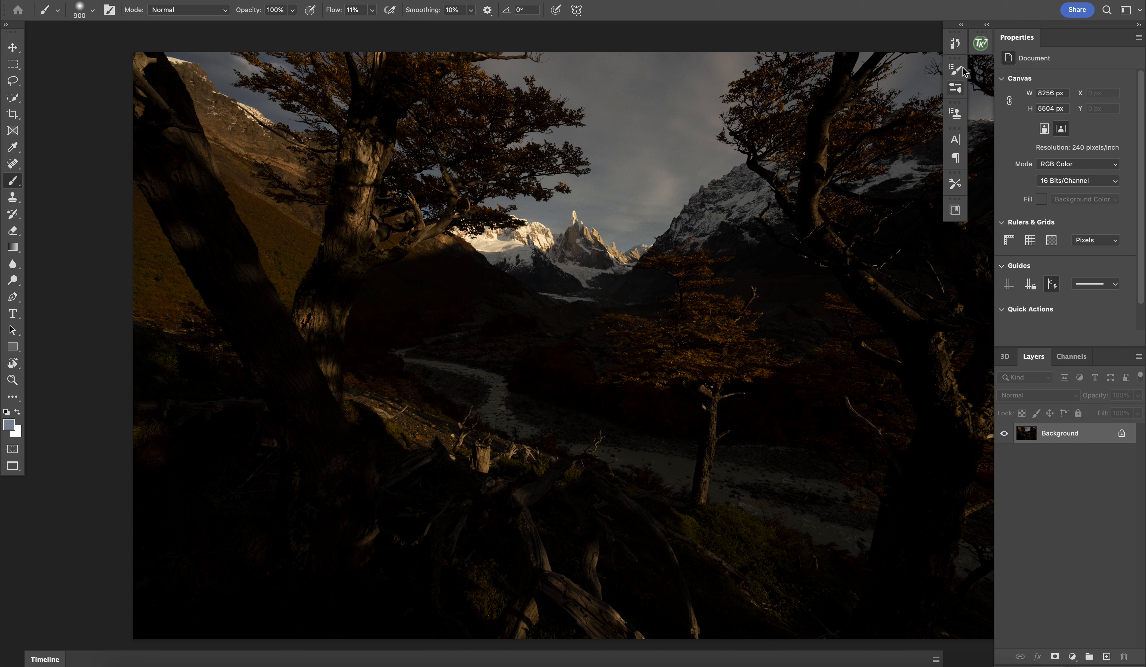
# Step: Unlock the background layer and open it in the Camera Raw Filter
pyautogui.click(1122, 434)
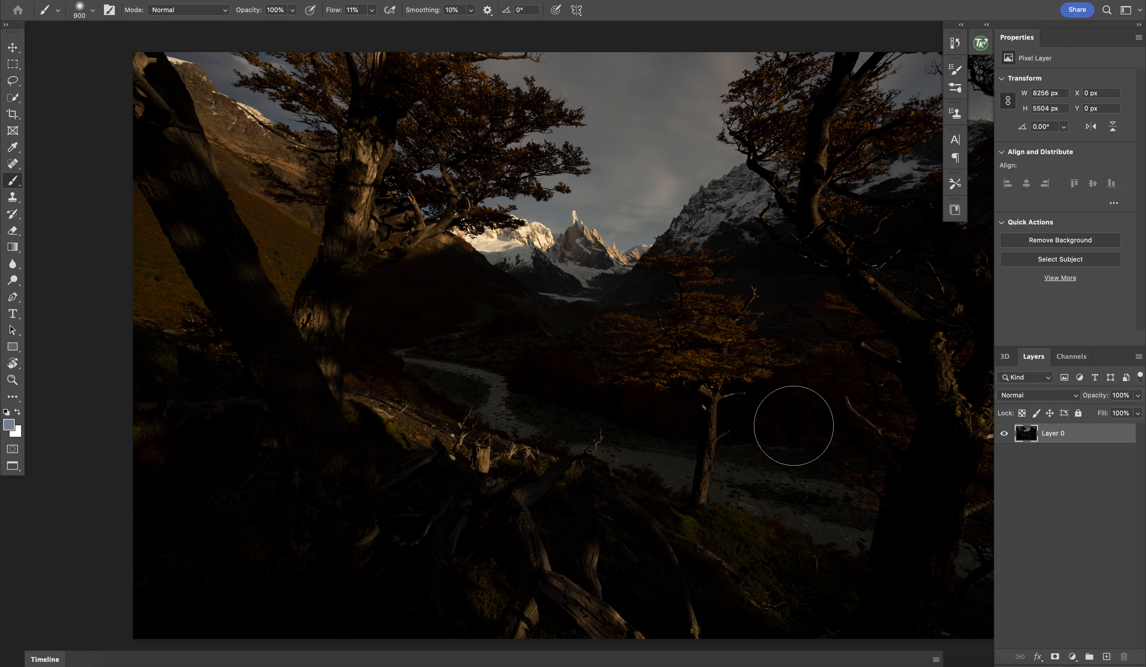
pyautogui.press('super+minus')
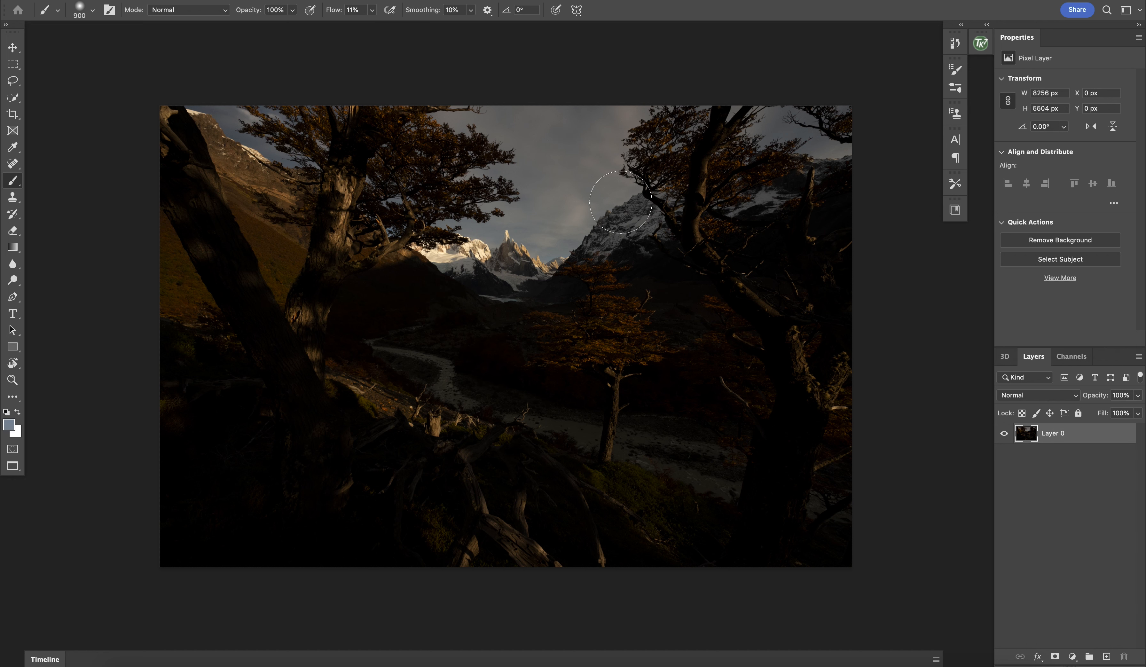
pyautogui.click(303, 0)
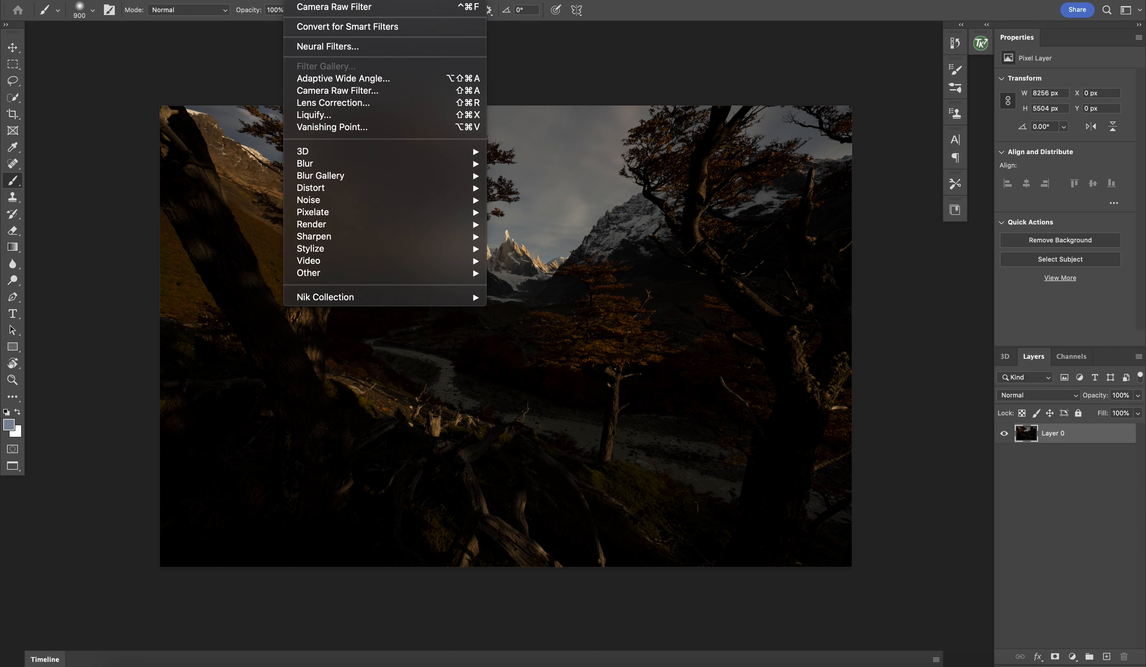
pyautogui.click(345, 94)
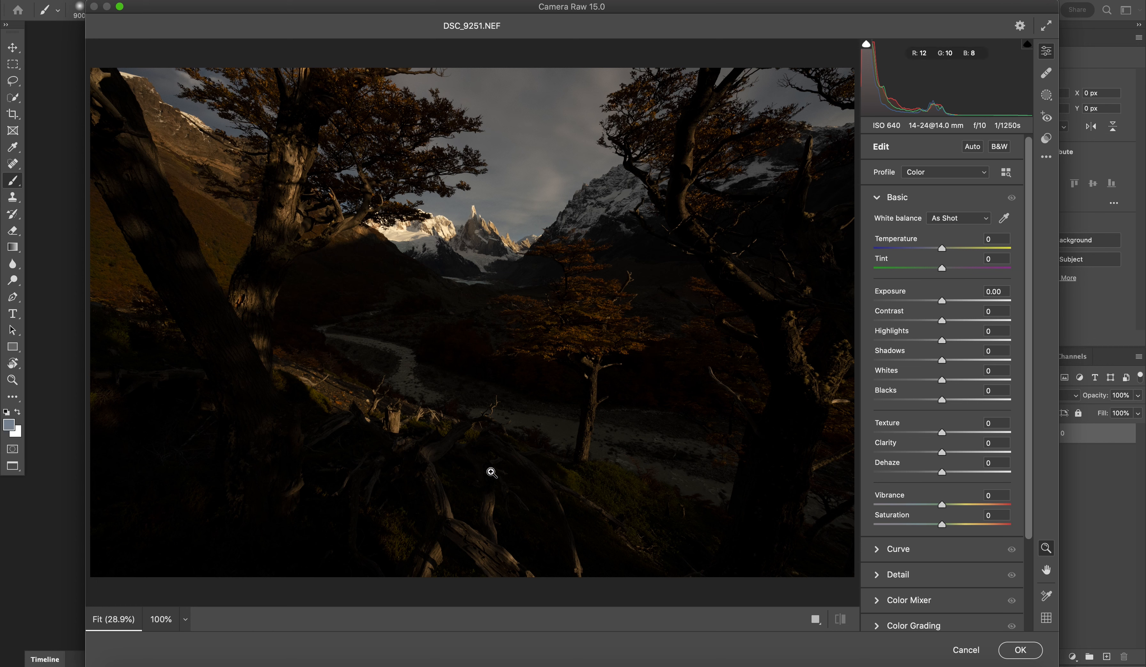
# Step: Set Shadows to +100, Highlights to -94 and Exposure to +2.35 in the basic adjustments
pyautogui.click(1008, 361)
pyautogui.moveTo(1007, 361); pyautogui.dragTo(1013, 361)
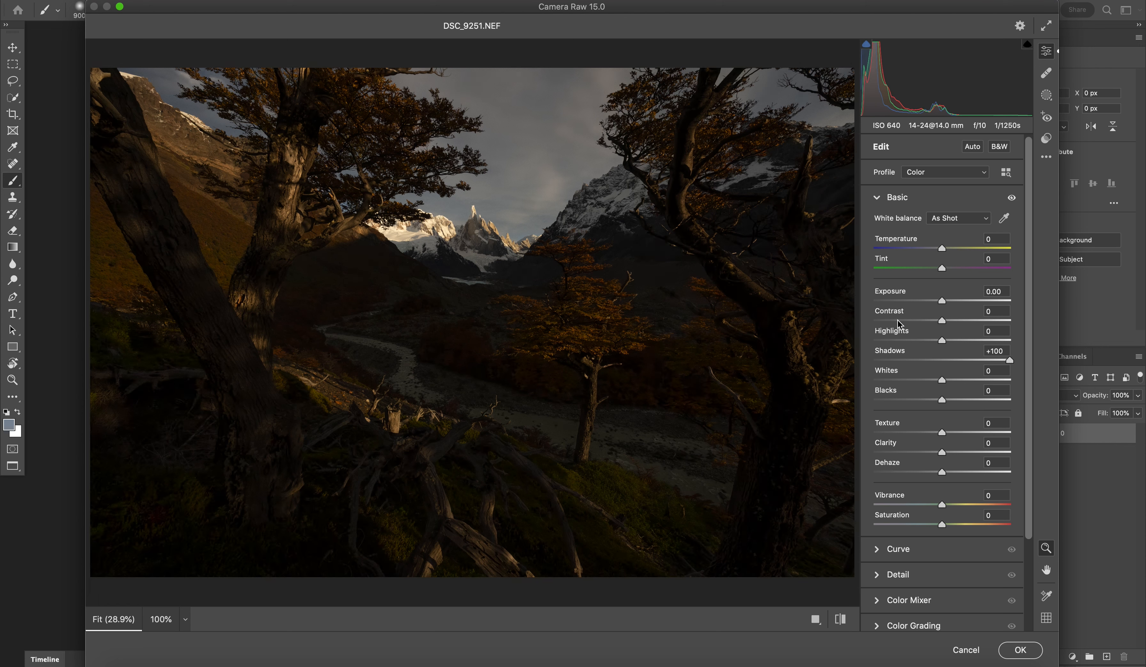
pyautogui.click(879, 340)
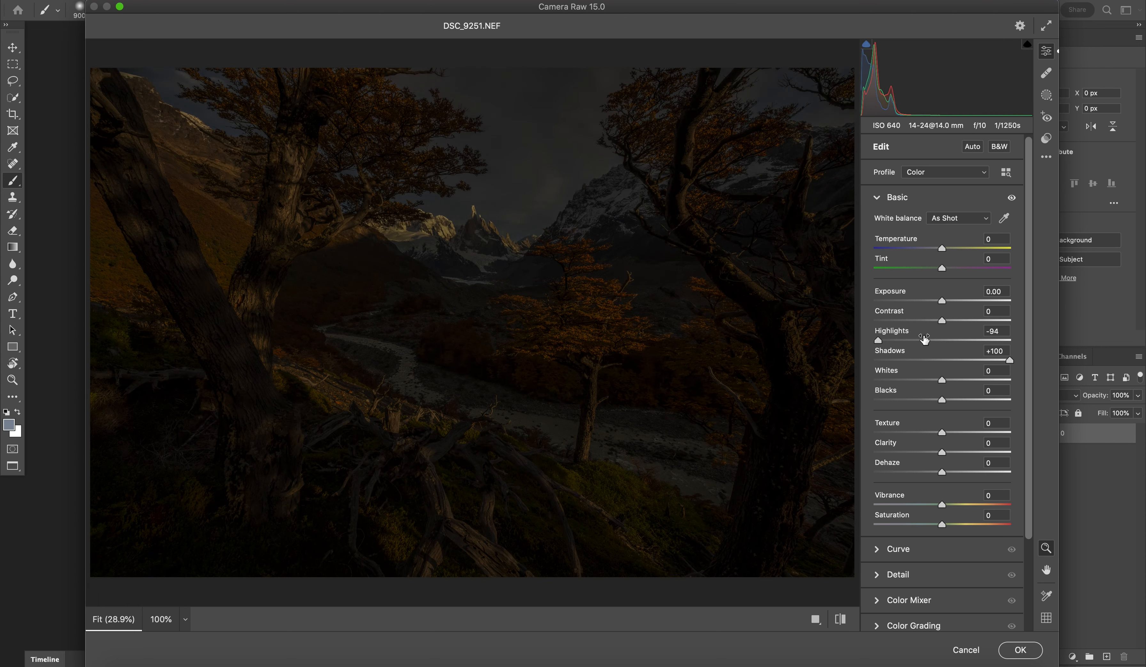
pyautogui.click(971, 300)
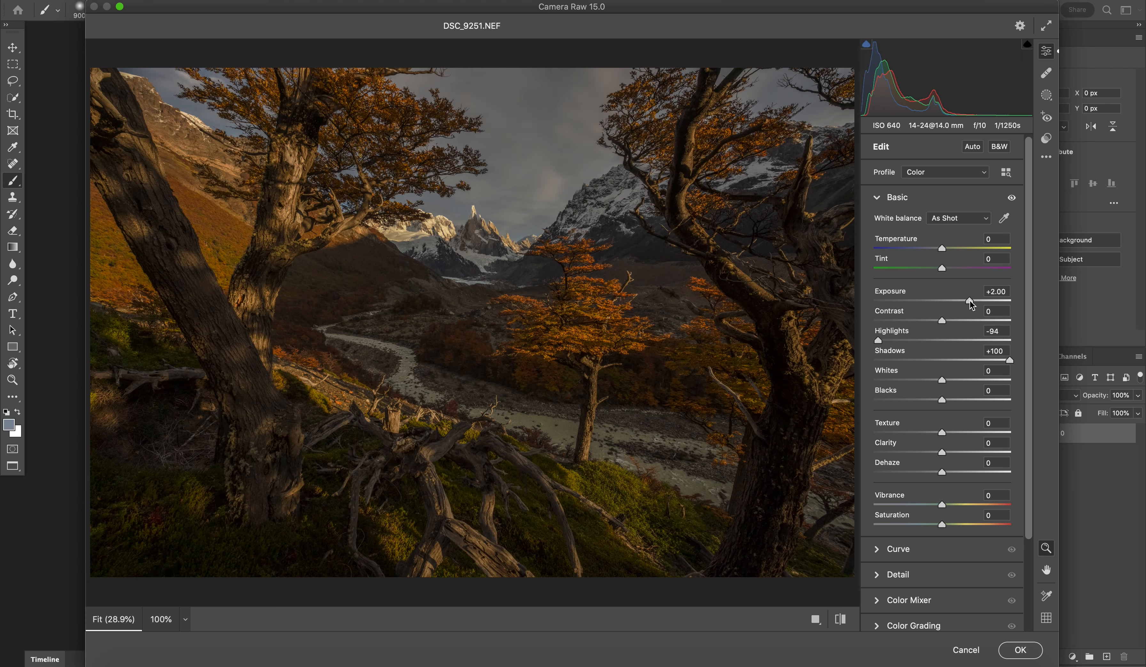
pyautogui.moveTo(970, 300); pyautogui.dragTo(975, 301)
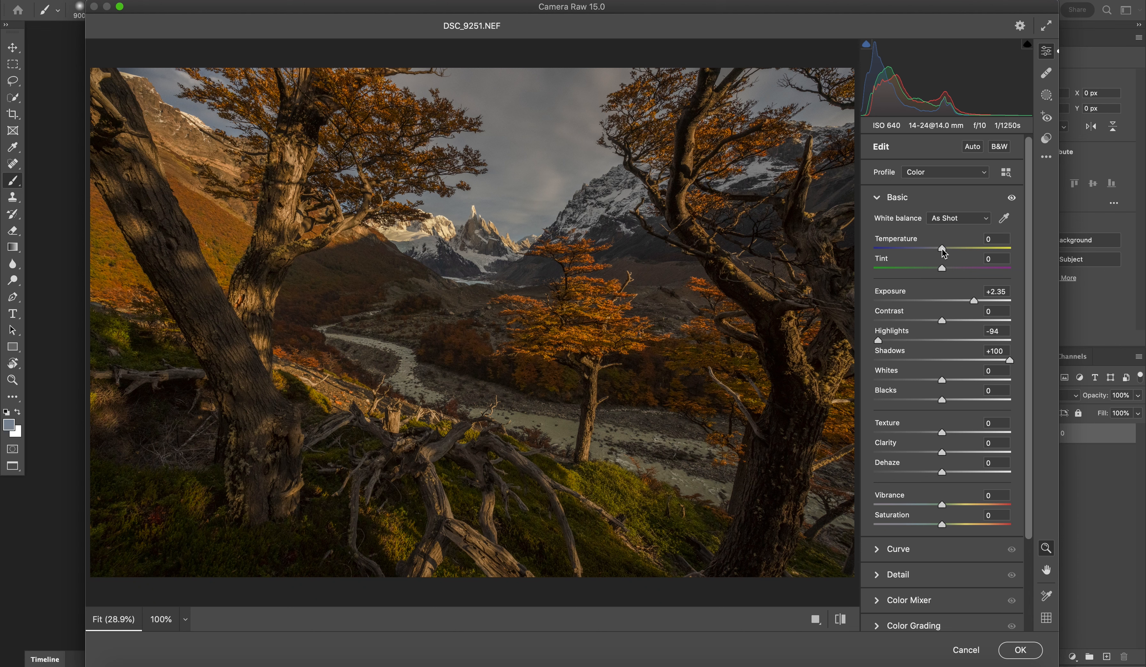
# Step: Cool the white balance by setting Temperature to -16, leaving Tint at 0
pyautogui.moveTo(943, 251); pyautogui.dragTo(934, 250)
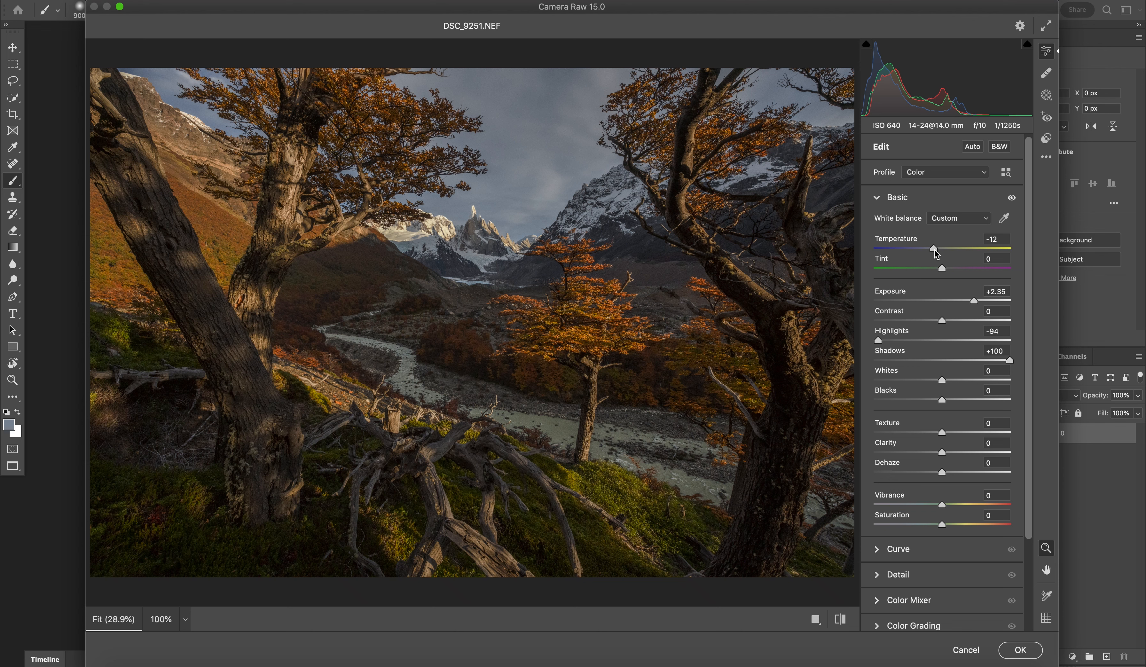
pyautogui.moveTo(935, 251); pyautogui.dragTo(917, 252)
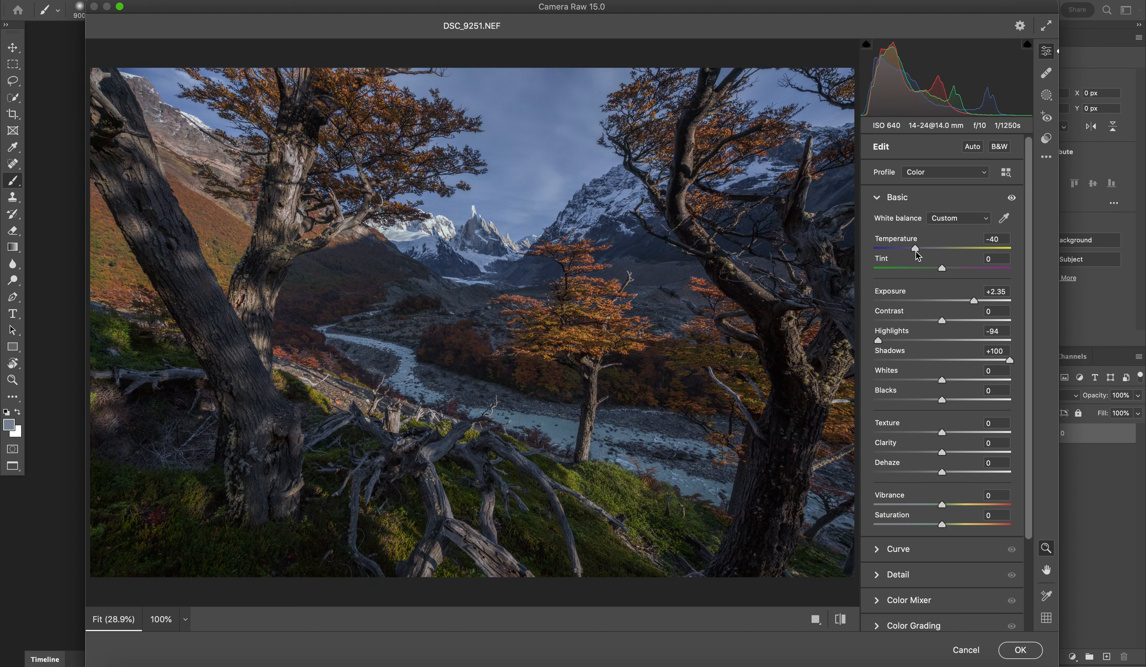
pyautogui.moveTo(918, 255)
pyautogui.mouseDown()
pyautogui.moveTo(952, 257)
pyautogui.moveTo(930, 258)
pyautogui.mouseUp()
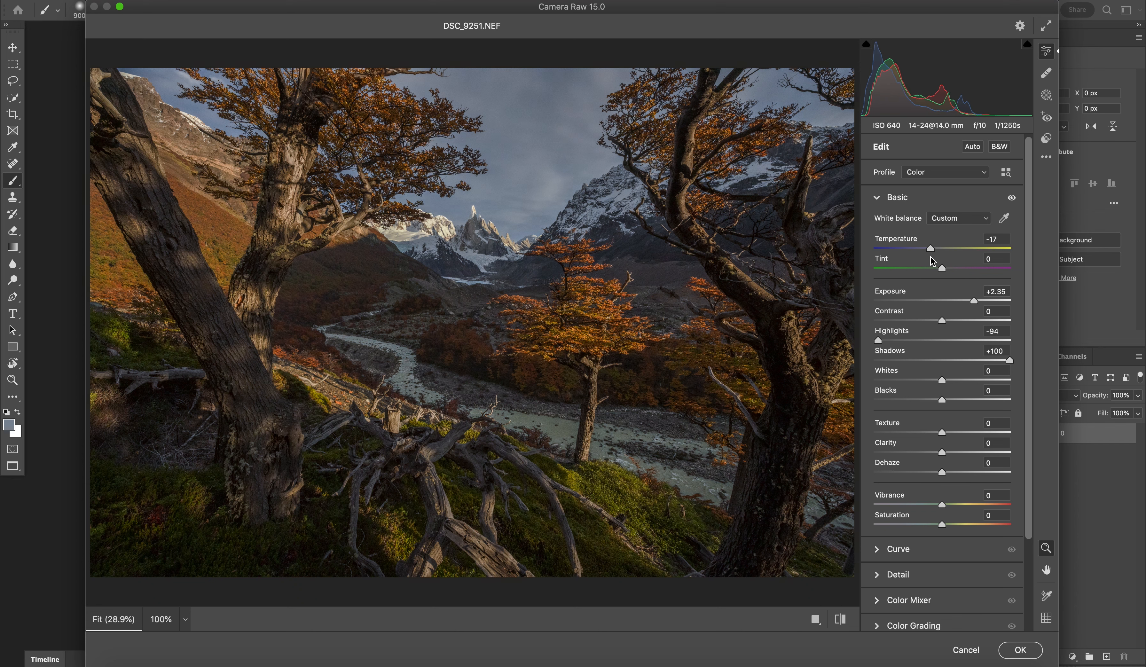
pyautogui.moveTo(931, 257); pyautogui.dragTo(932, 262)
pyautogui.moveTo(942, 270); pyautogui.dragTo(943, 275)
# Step: Set the Blue Primary saturation to +75 in the Calibration adjustments
pyautogui.scroll(-3, 912, 407)
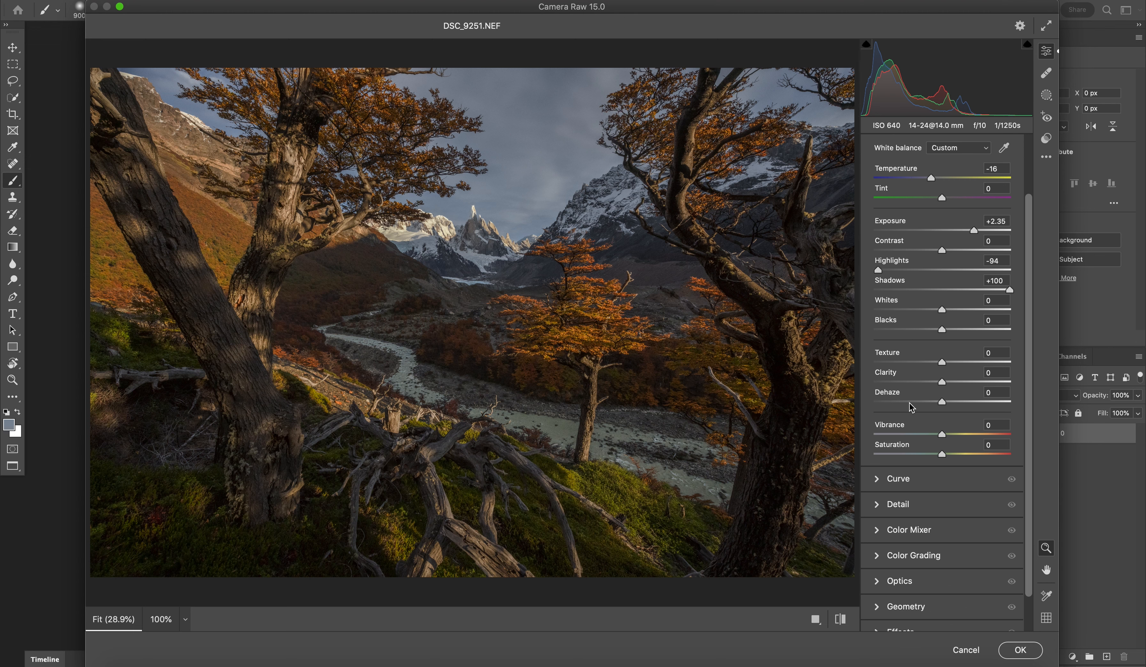
pyautogui.scroll(-2, 910, 406)
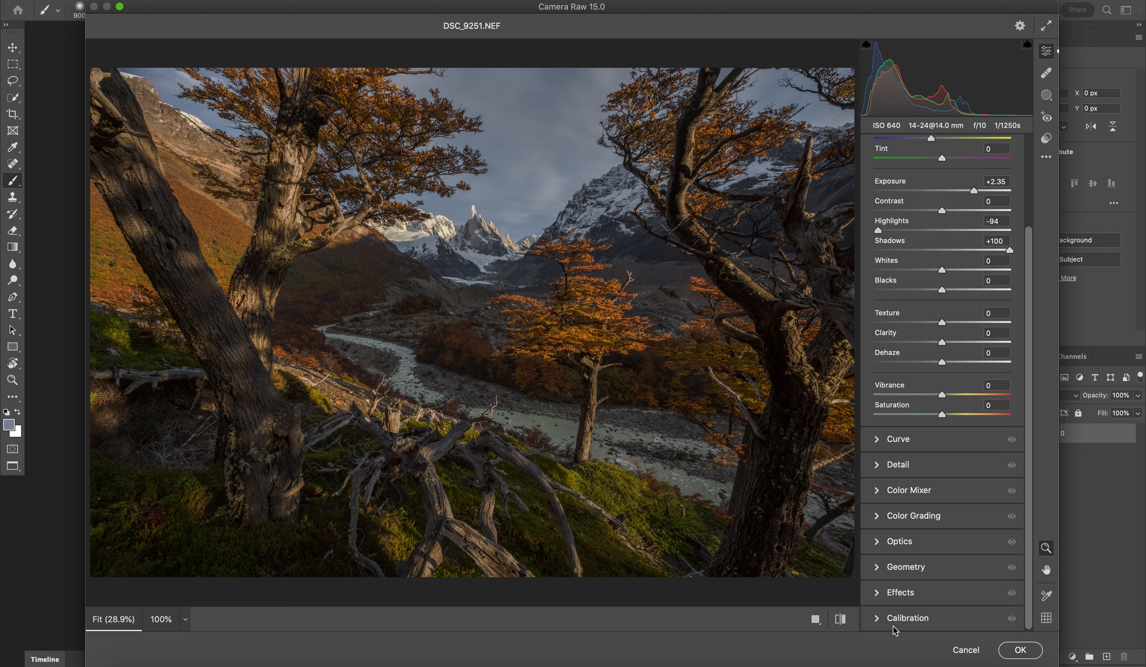
pyautogui.click(912, 625)
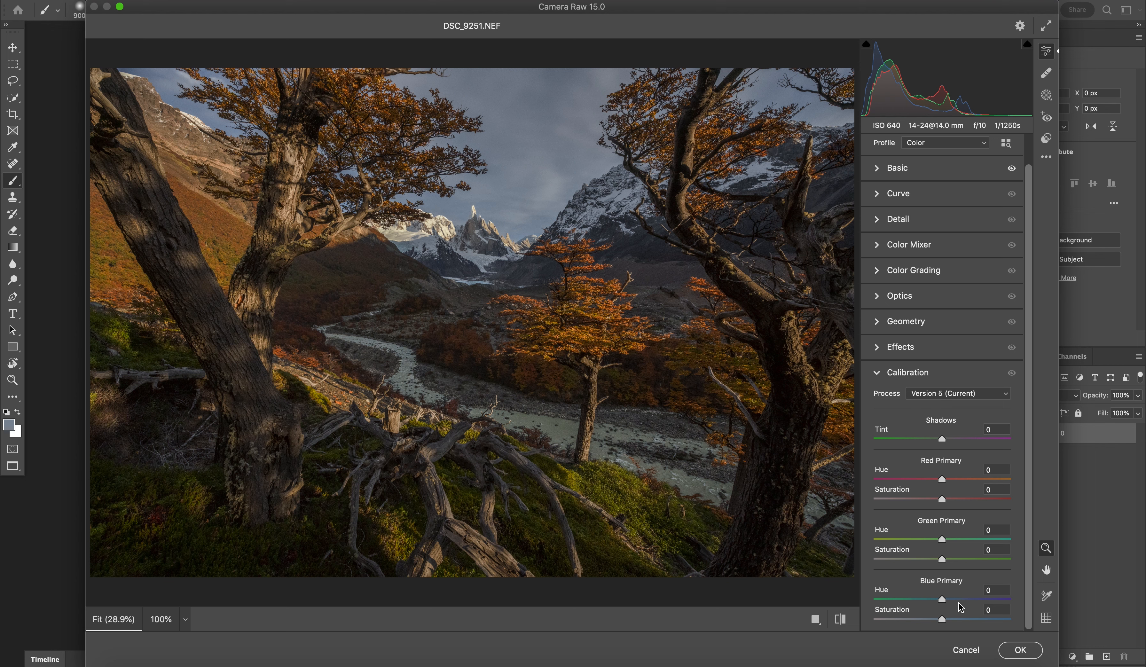
pyautogui.click(988, 618)
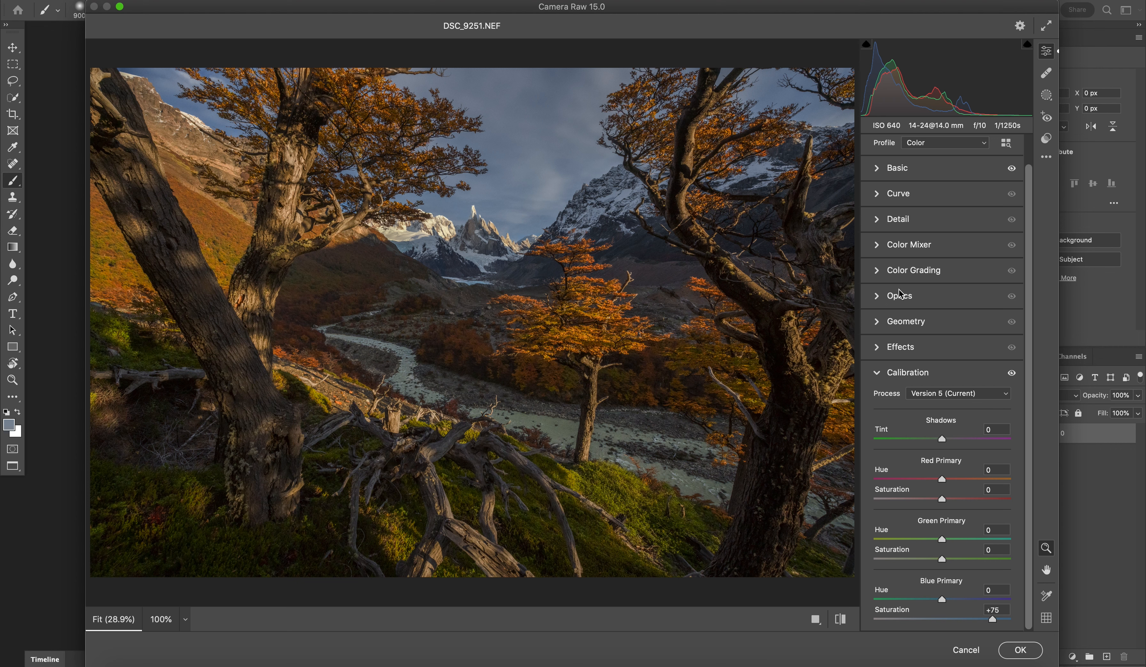
# Step: Adjust the saturation of the Blues in the Color Mixer
pyautogui.click(897, 245)
pyautogui.click(915, 319)
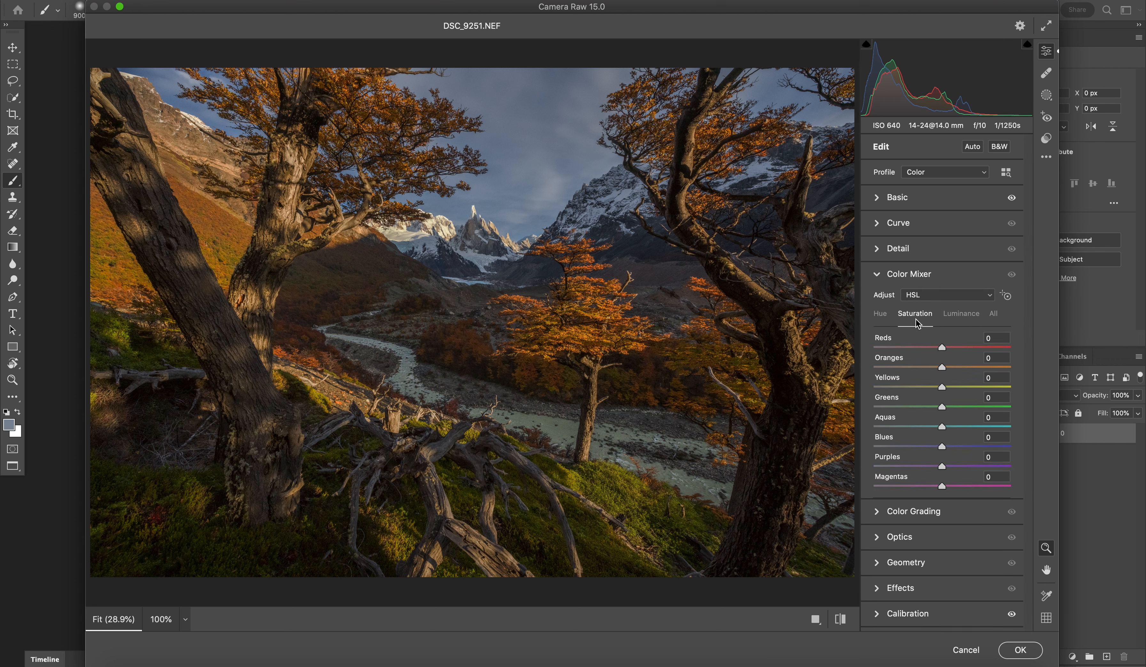
pyautogui.click(918, 447)
pyautogui.moveTo(918, 447); pyautogui.dragTo(958, 446)
pyautogui.moveTo(958, 446); pyautogui.dragTo(959, 447)
# Step: Fine-tune the Color Mixer hues of the Blues, Reds and Yellows, and apply the Camera Raw Filter
pyautogui.click(884, 318)
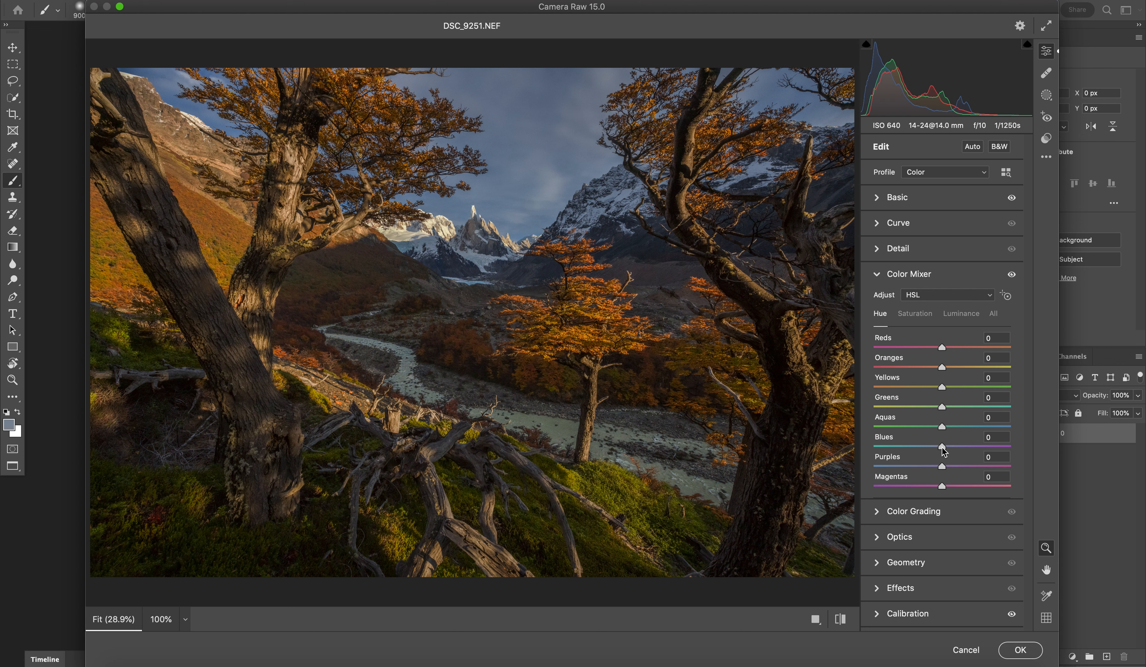
pyautogui.moveTo(943, 448)
pyautogui.mouseDown()
pyautogui.moveTo(958, 449)
pyautogui.moveTo(942, 452)
pyautogui.mouseUp()
pyautogui.moveTo(942, 347); pyautogui.dragTo(938, 377)
pyautogui.moveTo(943, 390)
pyautogui.mouseDown()
pyautogui.moveTo(924, 393)
pyautogui.moveTo(964, 397)
pyautogui.mouseUp()
pyautogui.moveTo(963, 393); pyautogui.dragTo(930, 391)
pyautogui.moveTo(939, 391); pyautogui.dragTo(940, 395)
pyautogui.click(1021, 651)
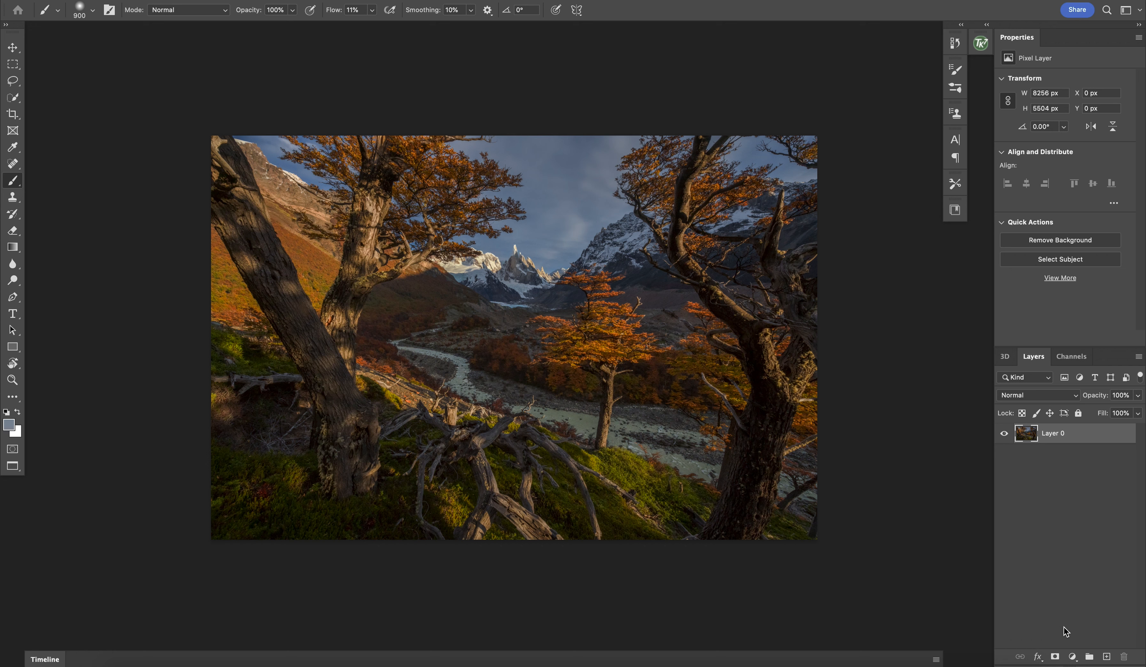
# Step: Duplicate Layer 0 and open the copy in the Camera Raw Filter
pyautogui.press('super+j')
pyautogui.click(299, 0)
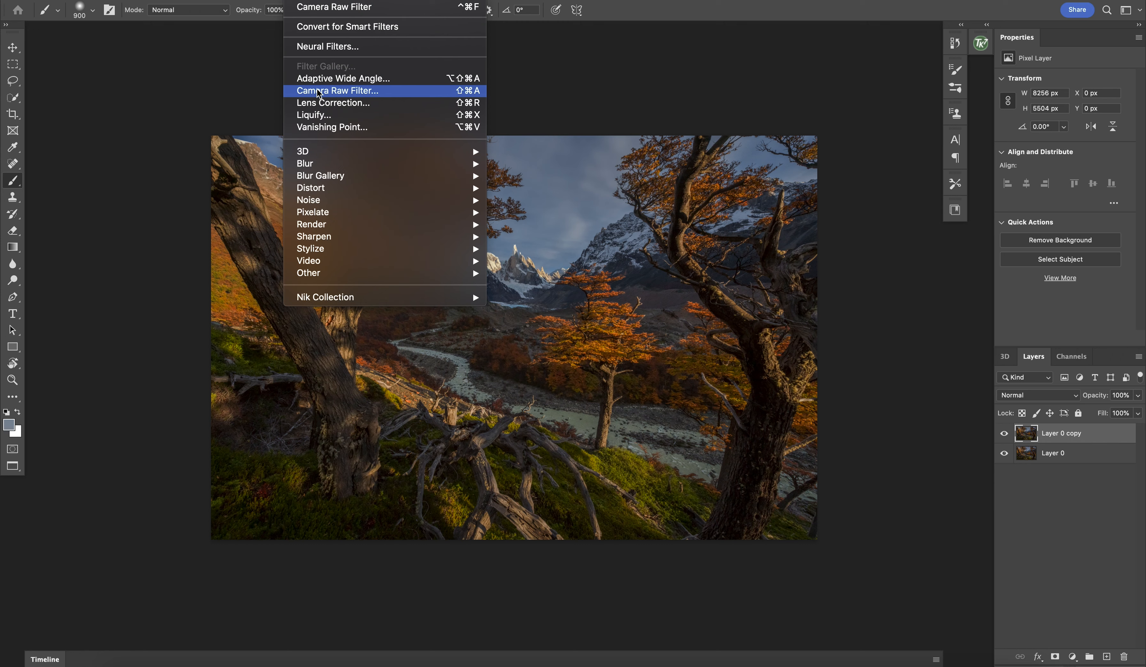
pyautogui.click(339, 92)
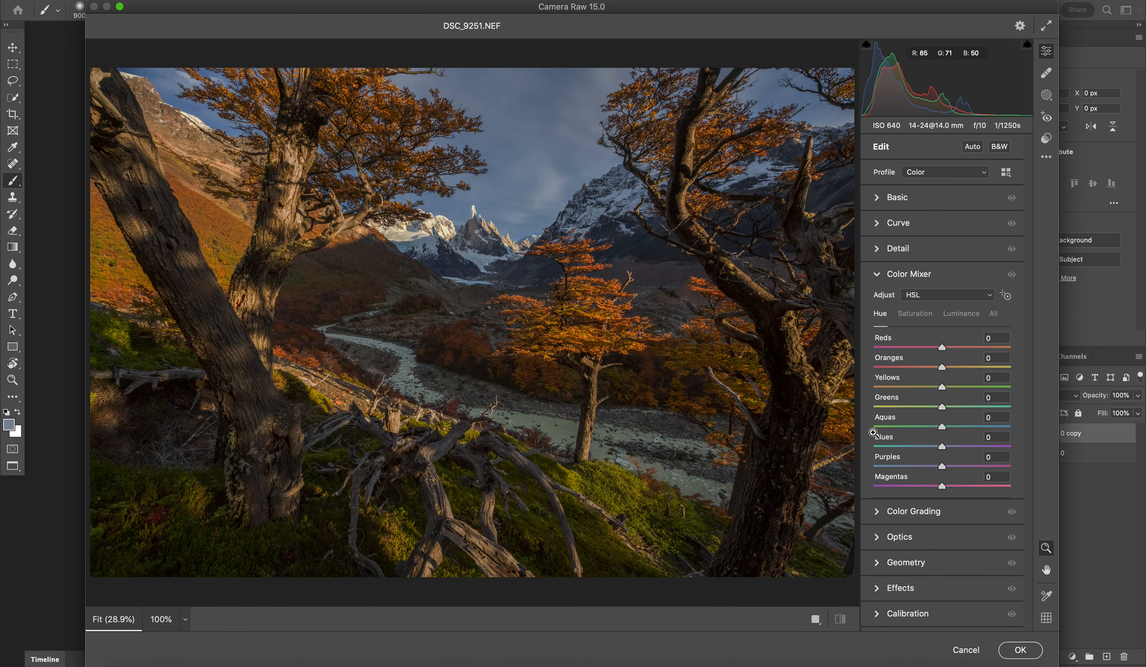
# Step: Set the Oranges luminance to +24 in the Color Mixer and raise the Yellows luminance moderately
pyautogui.click(961, 316)
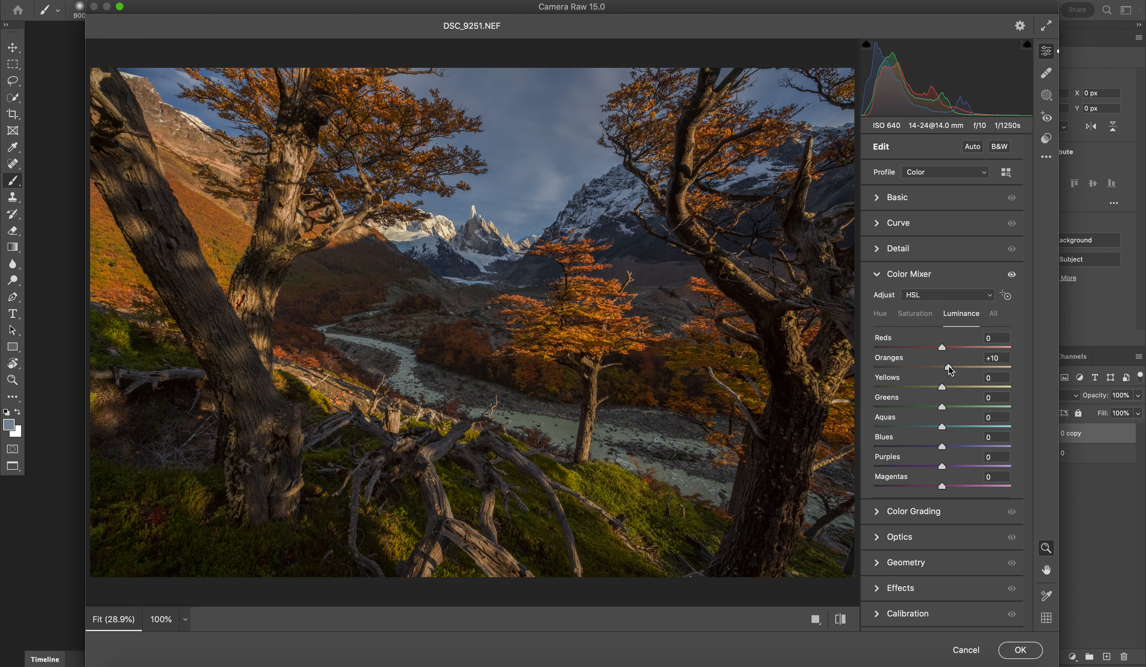
pyautogui.moveTo(943, 369); pyautogui.dragTo(958, 370)
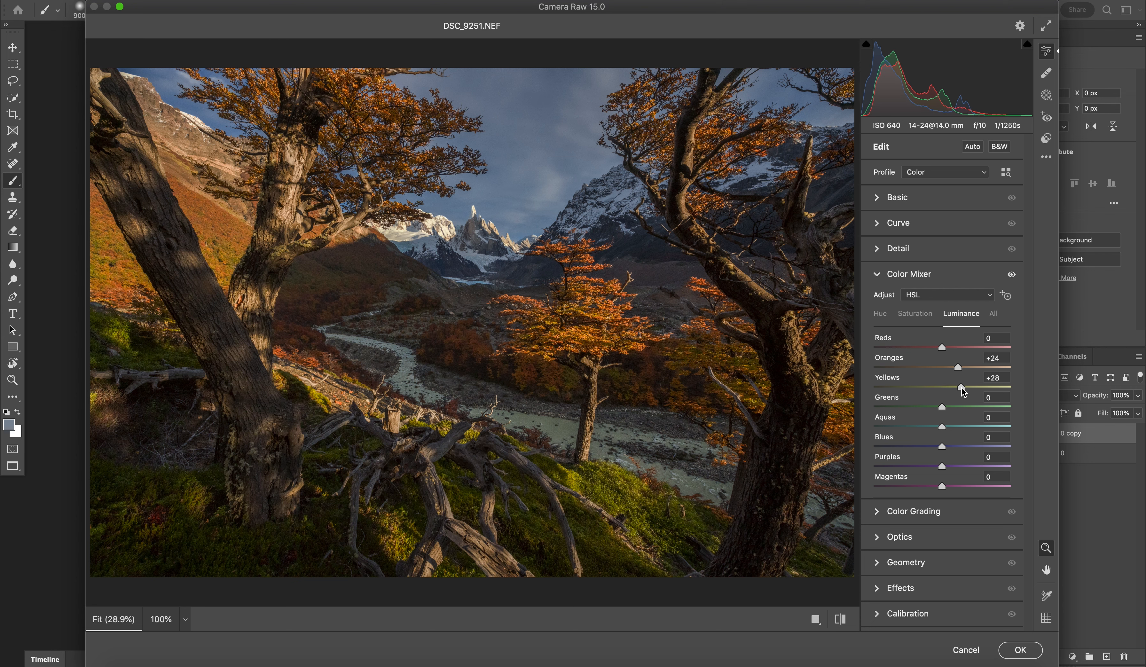
pyautogui.moveTo(962, 387); pyautogui.dragTo(970, 388)
pyautogui.click(940, 387)
pyautogui.moveTo(939, 389)
pyautogui.mouseDown()
pyautogui.moveTo(971, 389)
pyautogui.moveTo(953, 392)
pyautogui.mouseUp()
# Step: Raise the Blacks slightly in the basic adjustments and apply the filter to the layer copy
pyautogui.click(919, 198)
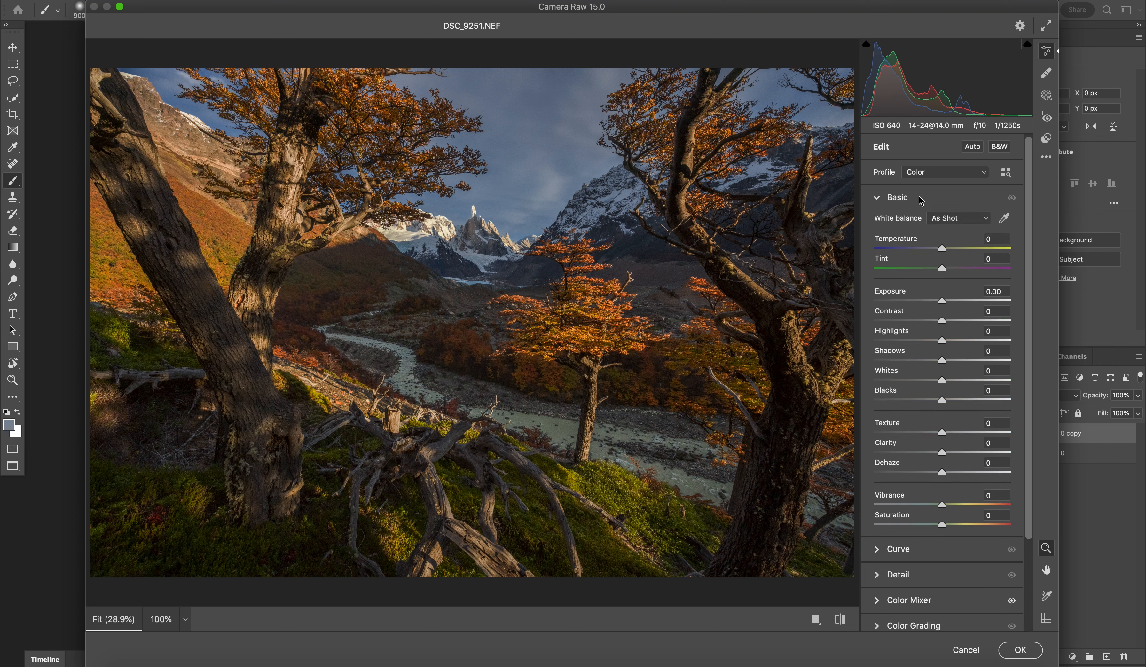
pyautogui.click(951, 399)
pyautogui.moveTo(951, 400)
pyautogui.mouseDown()
pyautogui.moveTo(961, 399)
pyautogui.moveTo(951, 401)
pyautogui.mouseUp()
pyautogui.click(1021, 650)
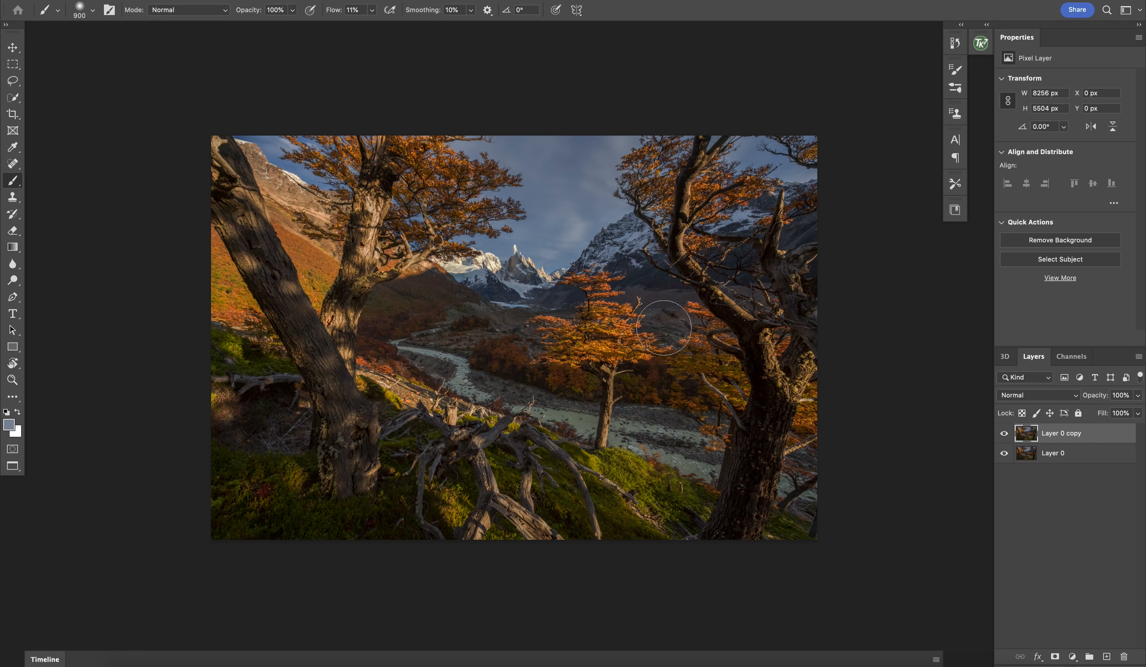
# Step: Add a new layer in Soft Light mode filled with the neutral 50% gray
pyautogui.keyDown('alt'); pyautogui.click(1107, 657); pyautogui.keyUp('alt')
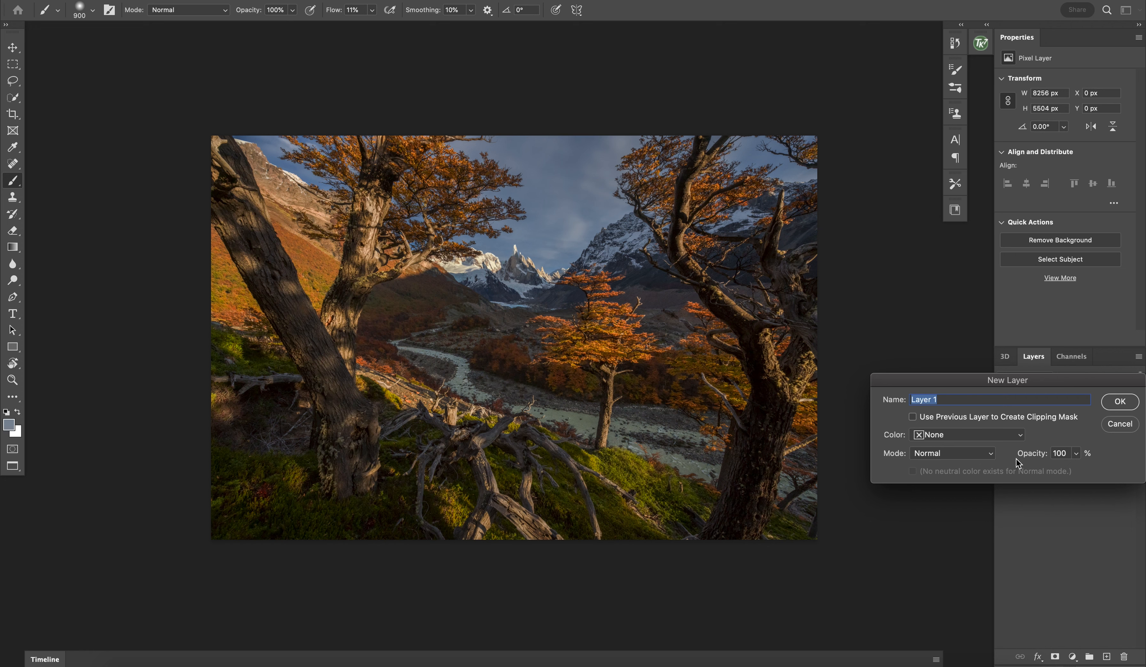
pyautogui.moveTo(1005, 384); pyautogui.dragTo(975, 381)
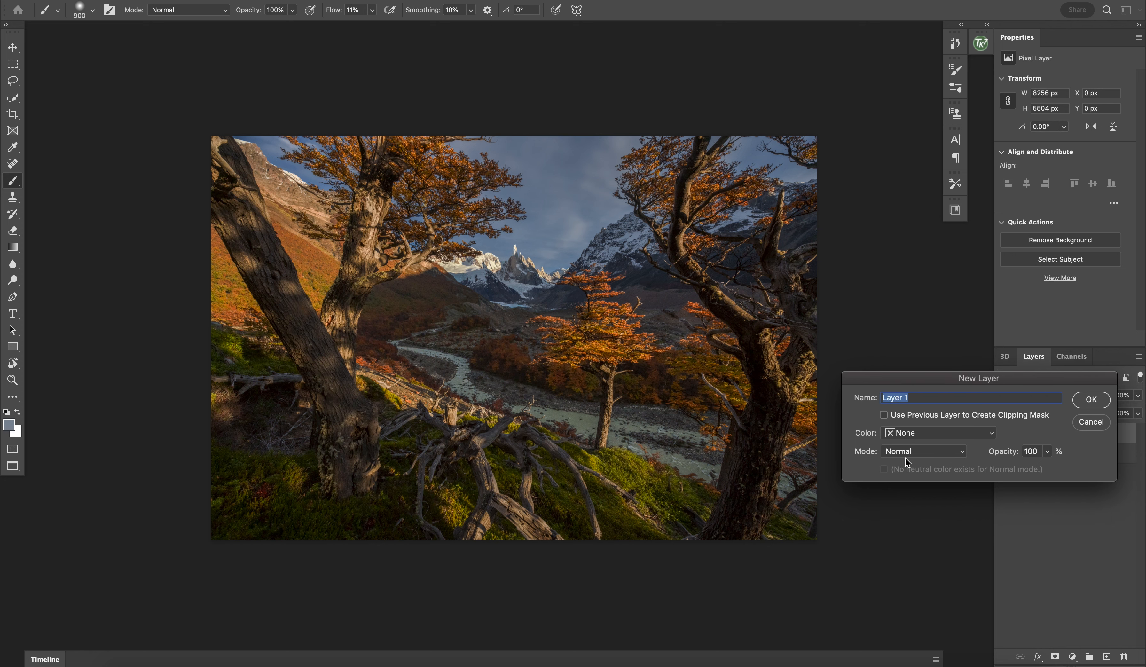
pyautogui.click(914, 452)
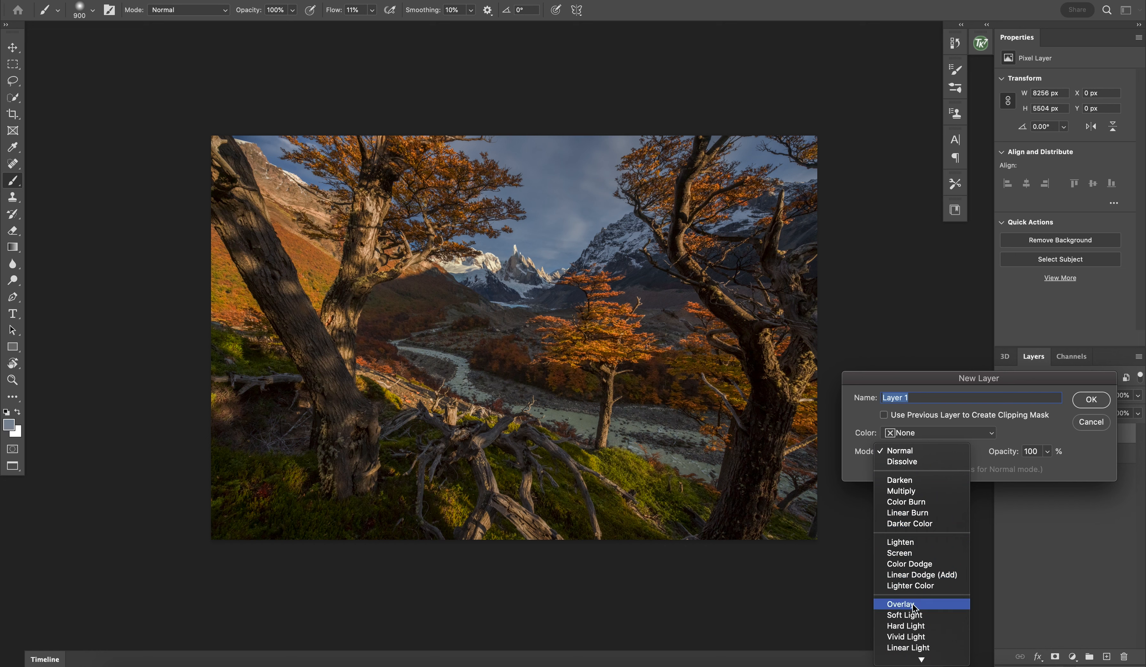
pyautogui.click(914, 614)
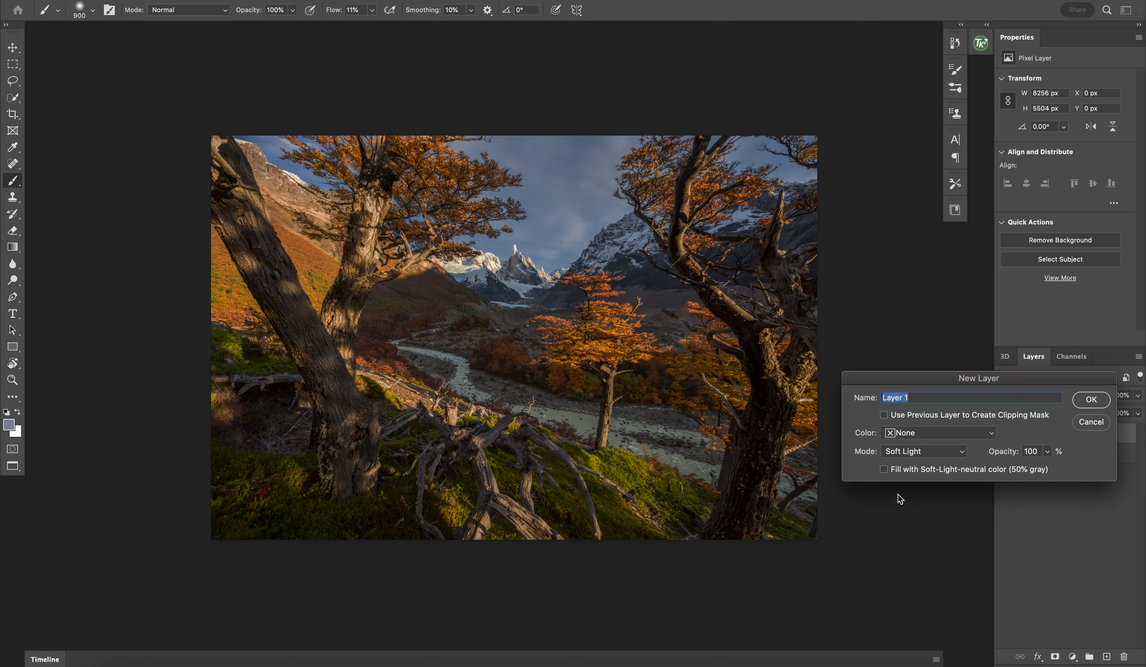
pyautogui.click(884, 470)
pyautogui.click(1098, 405)
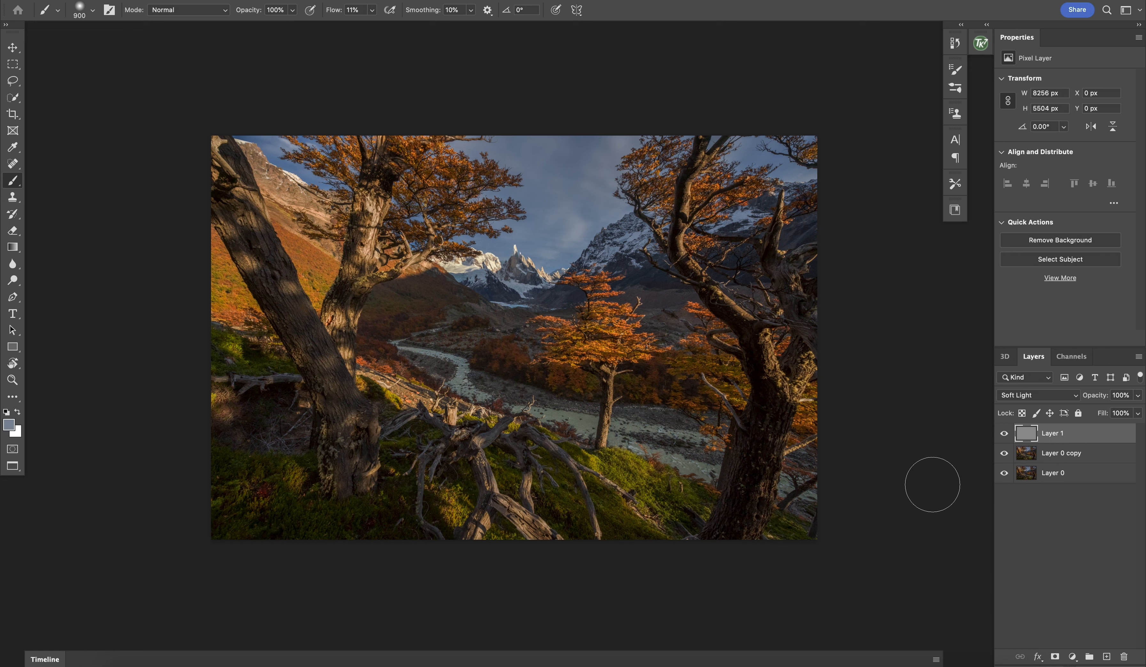
# Step: Set the foreground color to the pale warm beige #d8cead
pyautogui.click(8, 430)
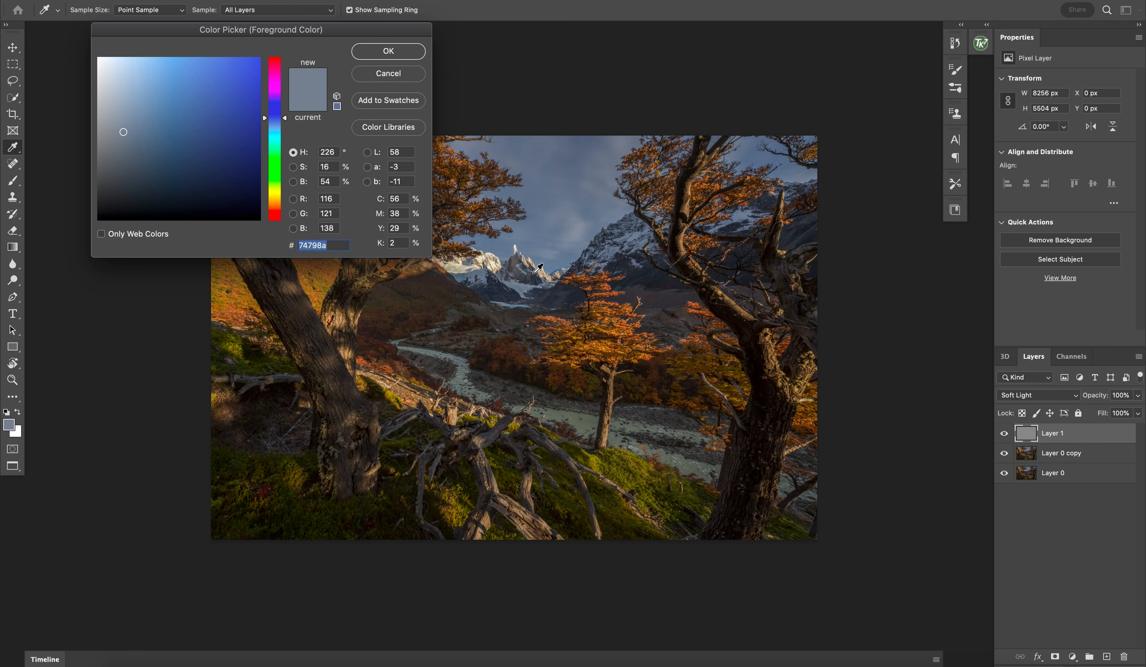
pyautogui.click(275, 198)
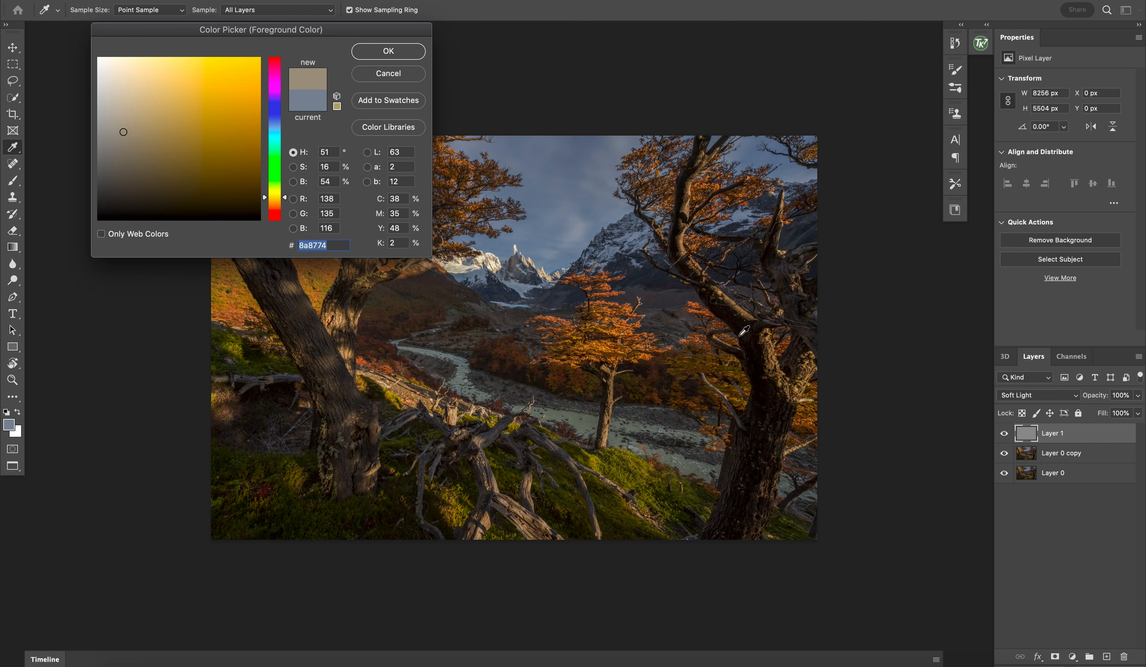
pyautogui.click(769, 352)
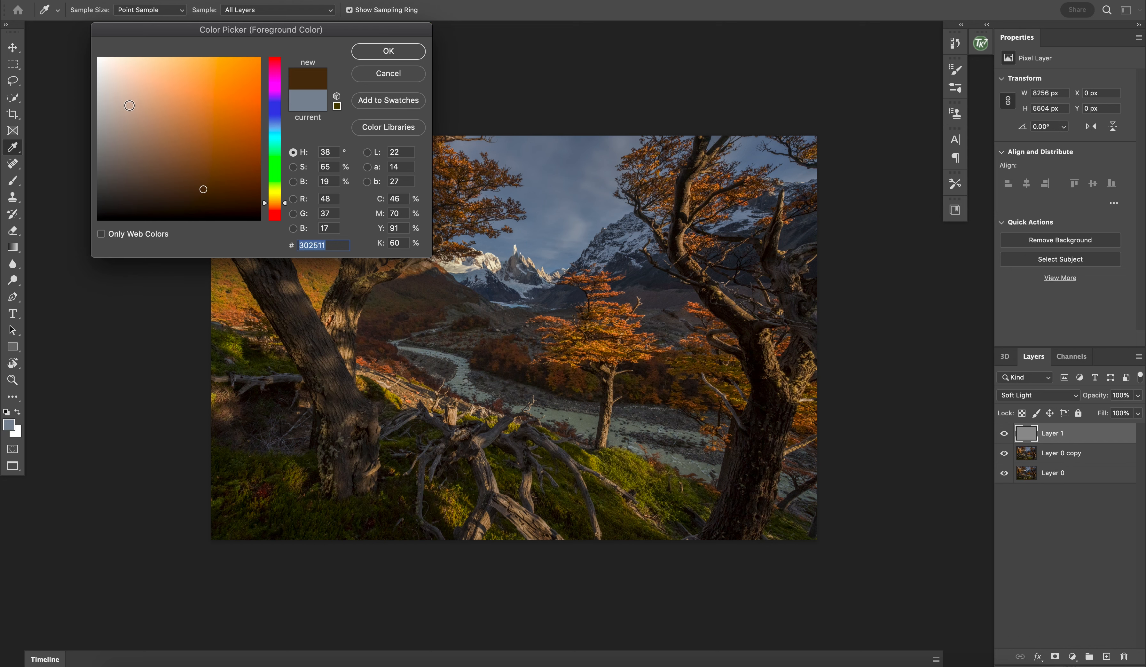
pyautogui.click(141, 70)
pyautogui.moveTo(141, 72); pyautogui.dragTo(130, 82)
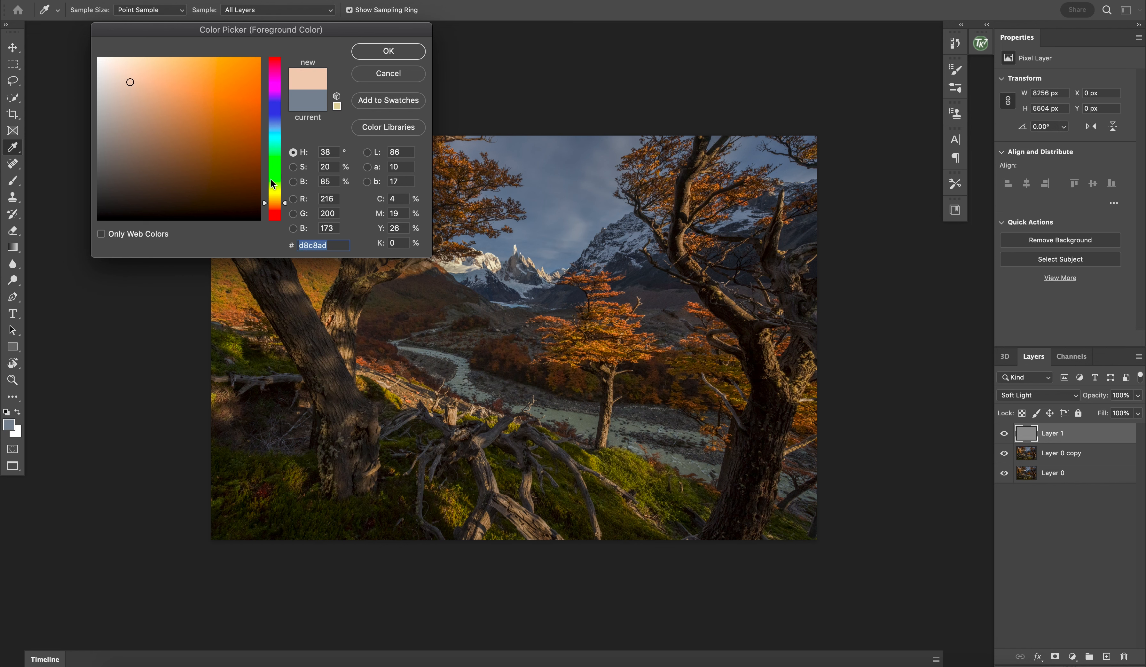
pyautogui.moveTo(284, 202); pyautogui.dragTo(285, 201)
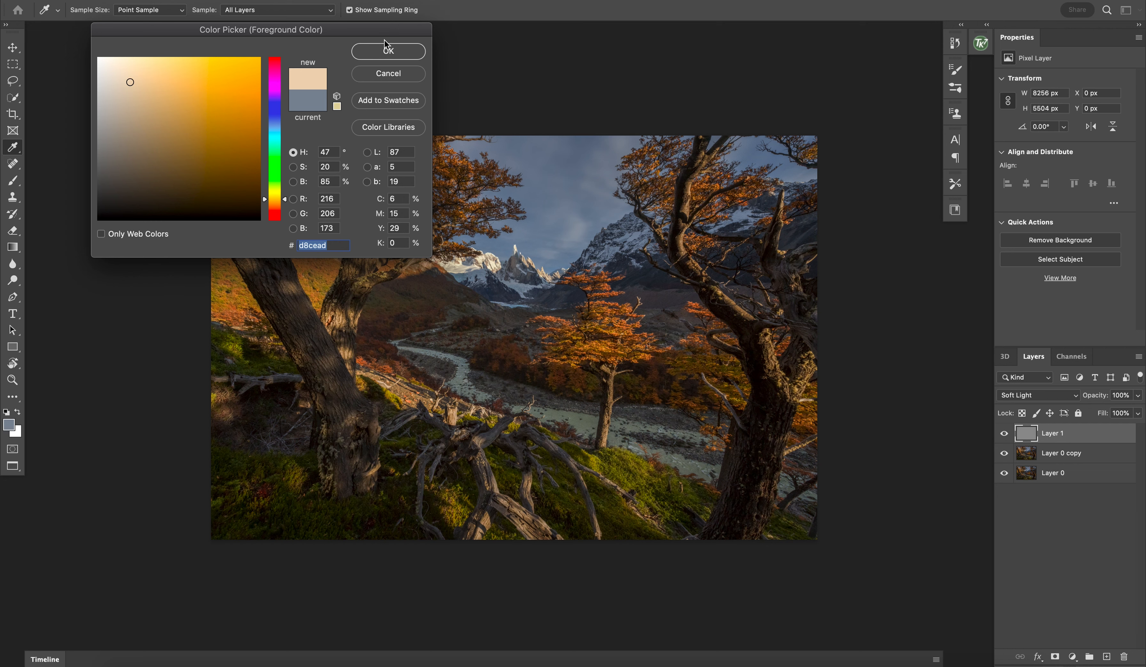
pyautogui.click(389, 51)
# Step: Prepare a soft Brush tool with the flow set to 8%
pyautogui.press('b')
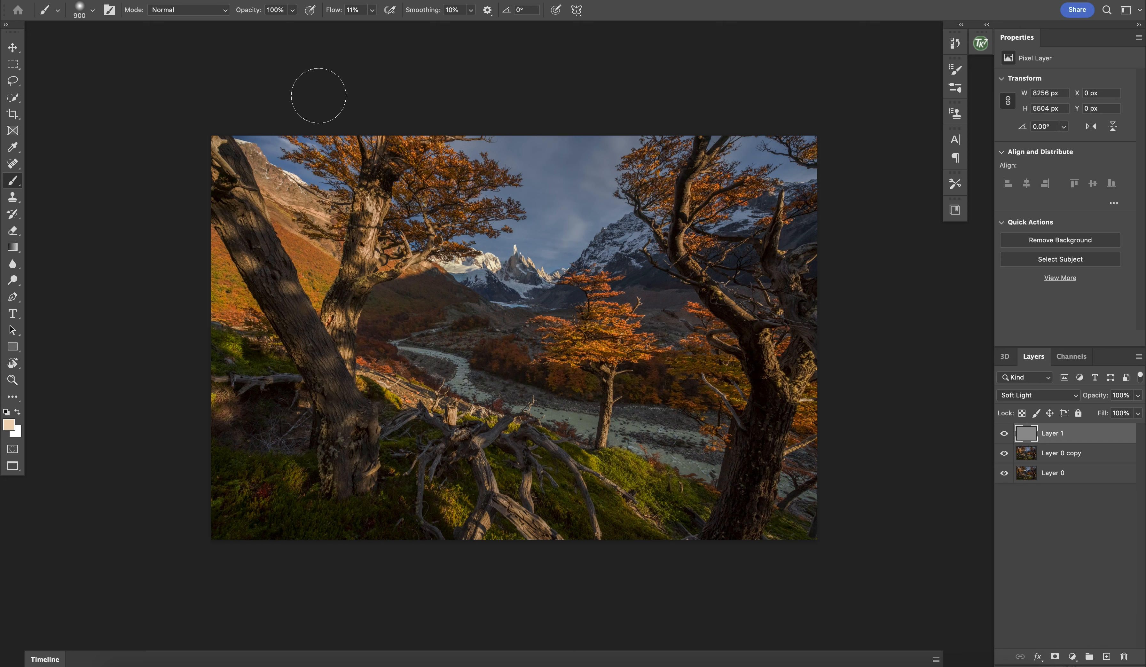
pyautogui.click(94, 14)
pyautogui.moveTo(83, 82); pyautogui.dragTo(77, 83)
pyautogui.press('Return')
pyautogui.click(372, 10)
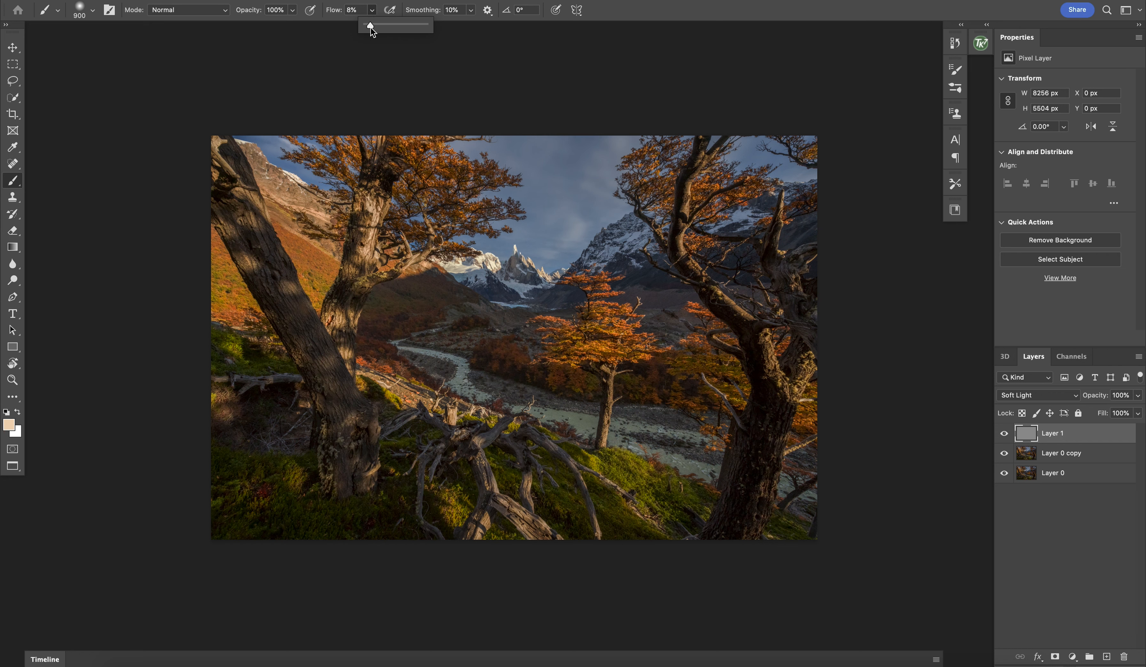
pyautogui.click(444, 90)
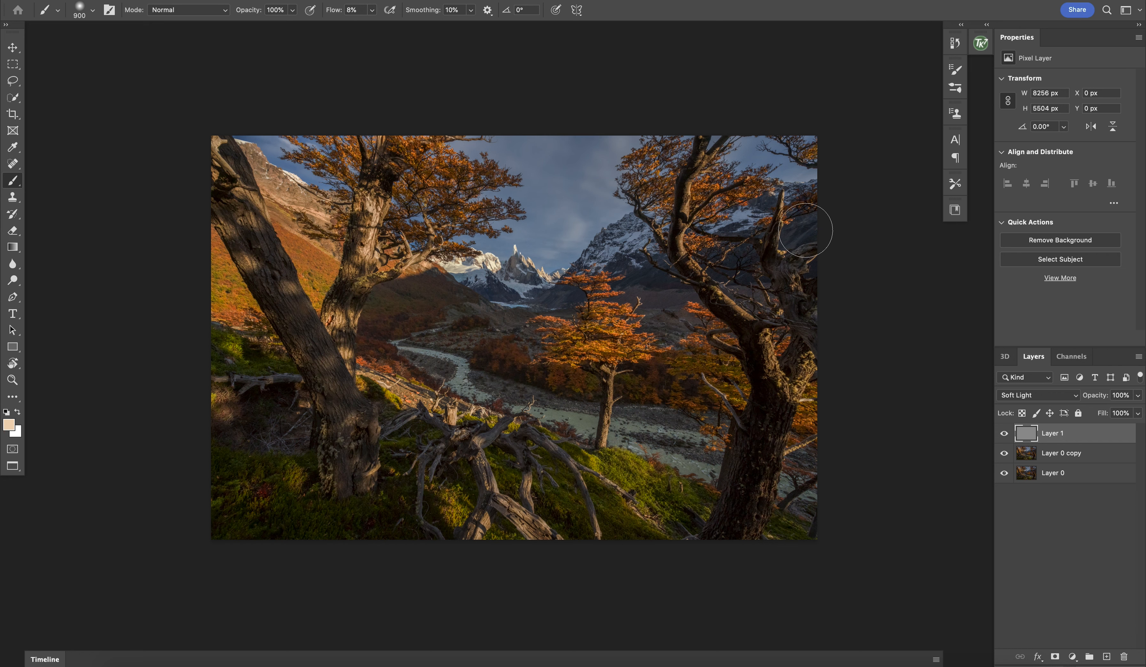
# Step: Paint a warm glow on the Soft Light layer over the upper part of the right tree, enlarging the brush from 3000 to 4300 px
pyautogui.press(']')
pyautogui.press(']')
pyautogui.press(']')
pyautogui.press(']')
pyautogui.press(']')
pyautogui.press(']')
pyautogui.press(']')
pyautogui.press(']')
pyautogui.press(']')
pyautogui.press(']')
pyautogui.press(']')
pyautogui.press(']')
pyautogui.press(']')
pyautogui.press(']')
pyautogui.press(']')
pyautogui.press(']')
pyautogui.press(']')
pyautogui.press(']')
pyautogui.press(']')
pyautogui.press(']')
pyautogui.press(']')
pyautogui.click(770, 237)
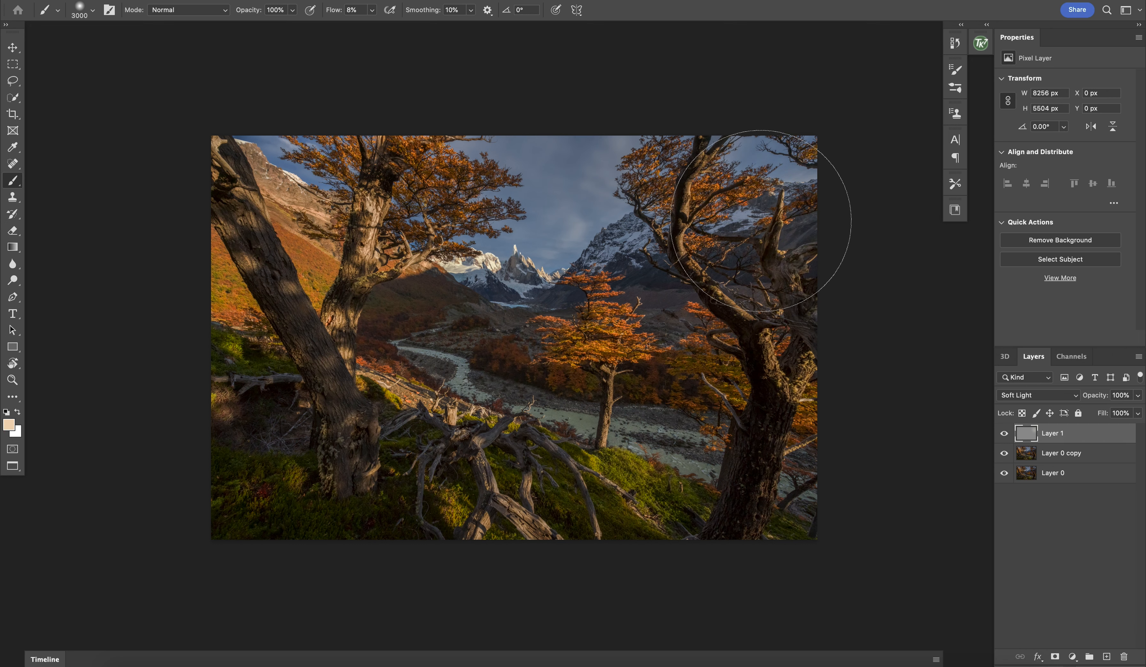
pyautogui.click(755, 196)
pyautogui.press(']')
pyautogui.press(']')
pyautogui.press(']')
pyautogui.press(']')
pyautogui.press(']')
pyautogui.press(']')
pyautogui.press(']')
pyautogui.press(']')
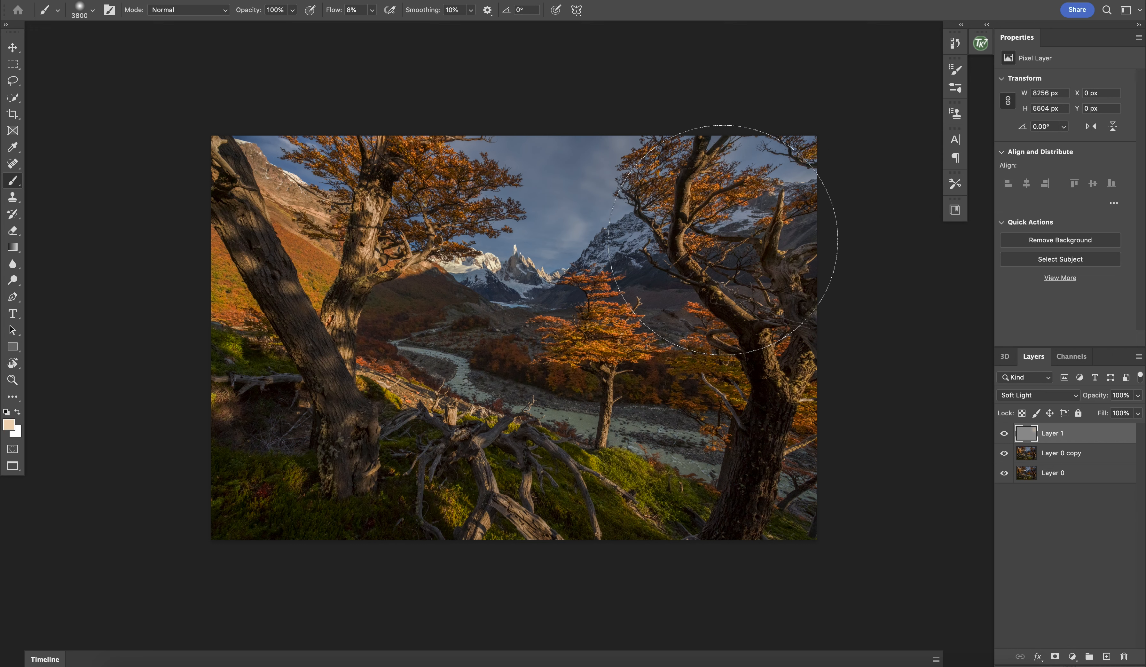
pyautogui.press(']')
pyautogui.press(']')
pyautogui.press(']')
pyautogui.press(']')
pyautogui.press(']')
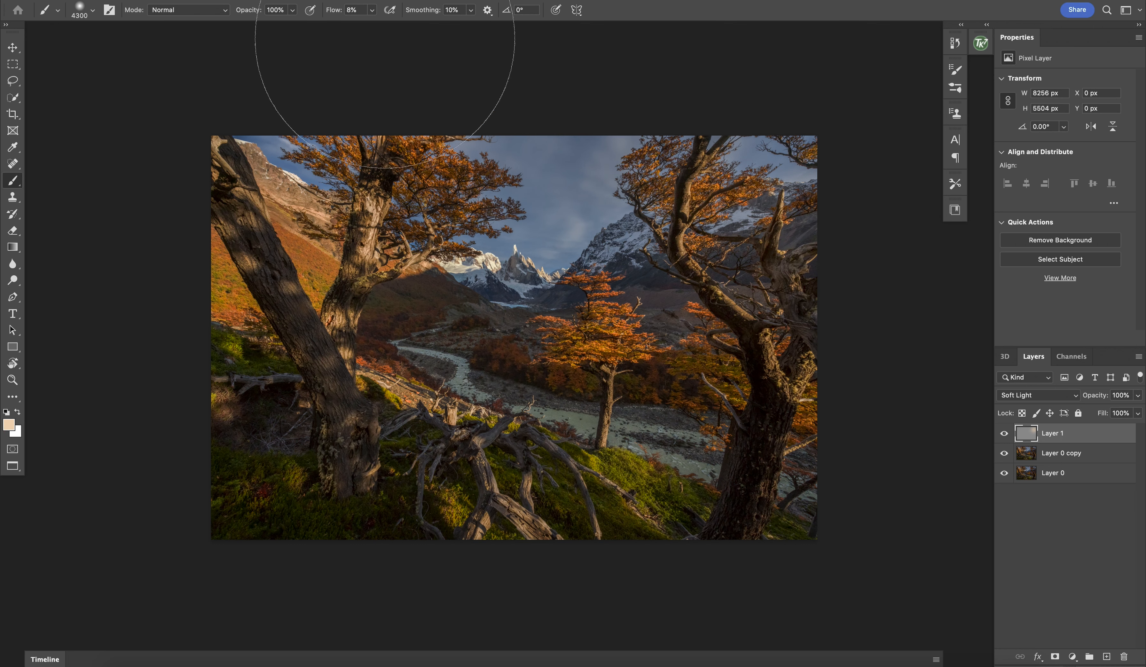
# Step: Raise the brush flow to 17% and add warm light at the photo's right edge with a brush reduced to 3000 px
pyautogui.click(372, 11)
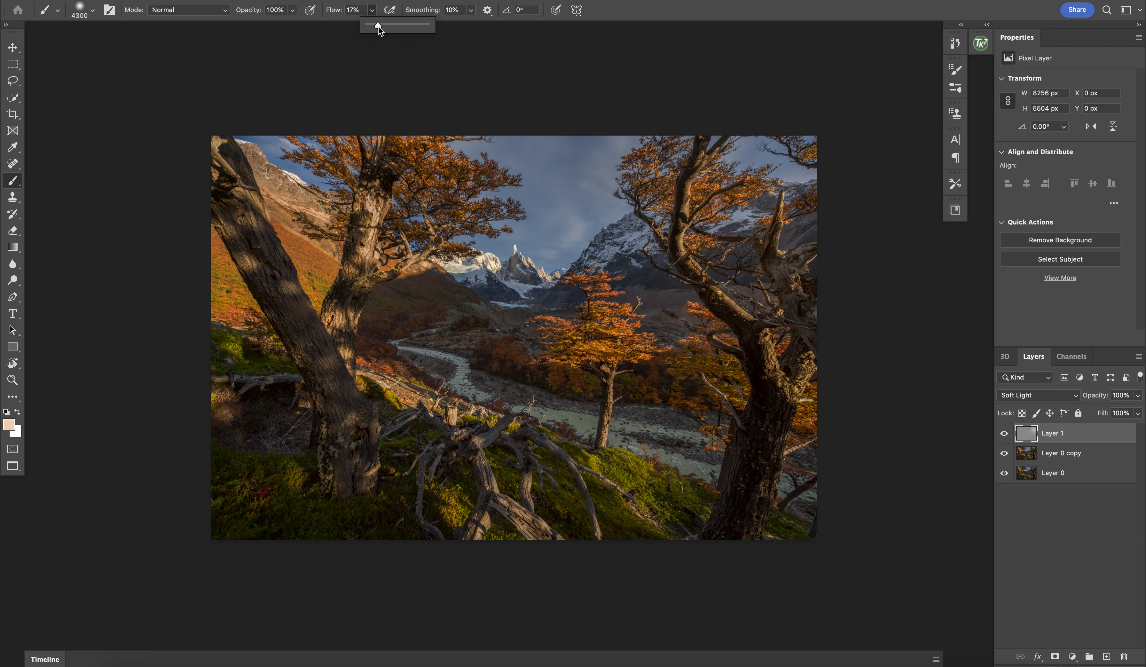
pyautogui.press('[')
pyautogui.press('[')
pyautogui.press('[')
pyautogui.press('[')
pyautogui.press('[')
pyautogui.press('[')
pyautogui.press('[')
pyautogui.press('[')
pyautogui.press('[')
pyautogui.press('[')
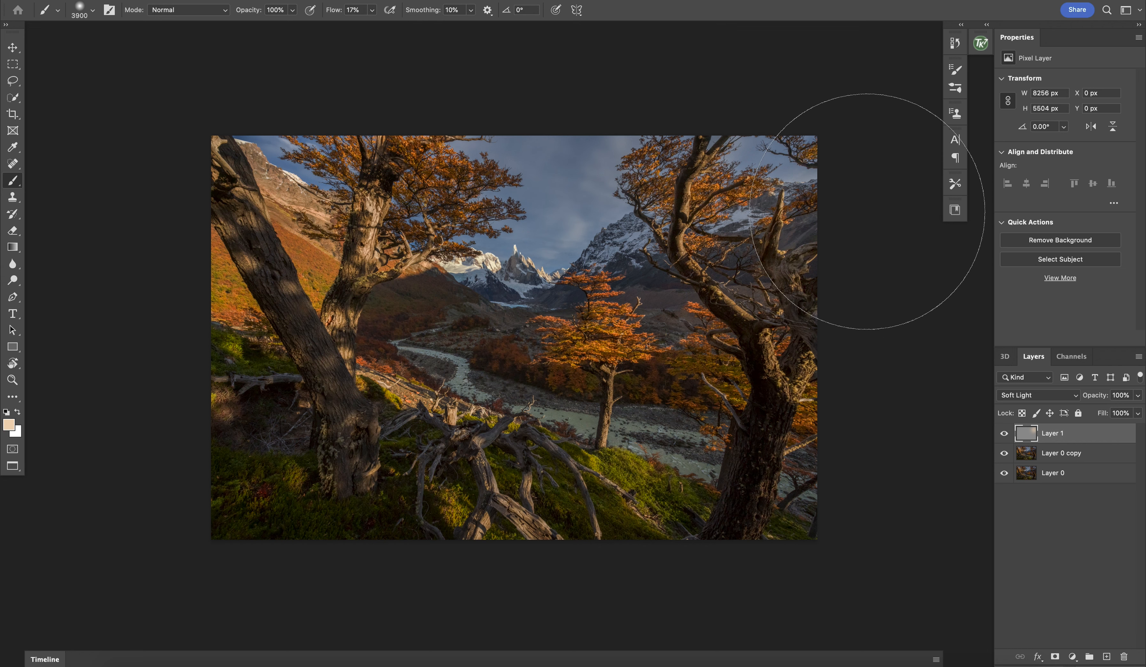
pyautogui.press('[')
pyautogui.press('[')
pyautogui.press('[')
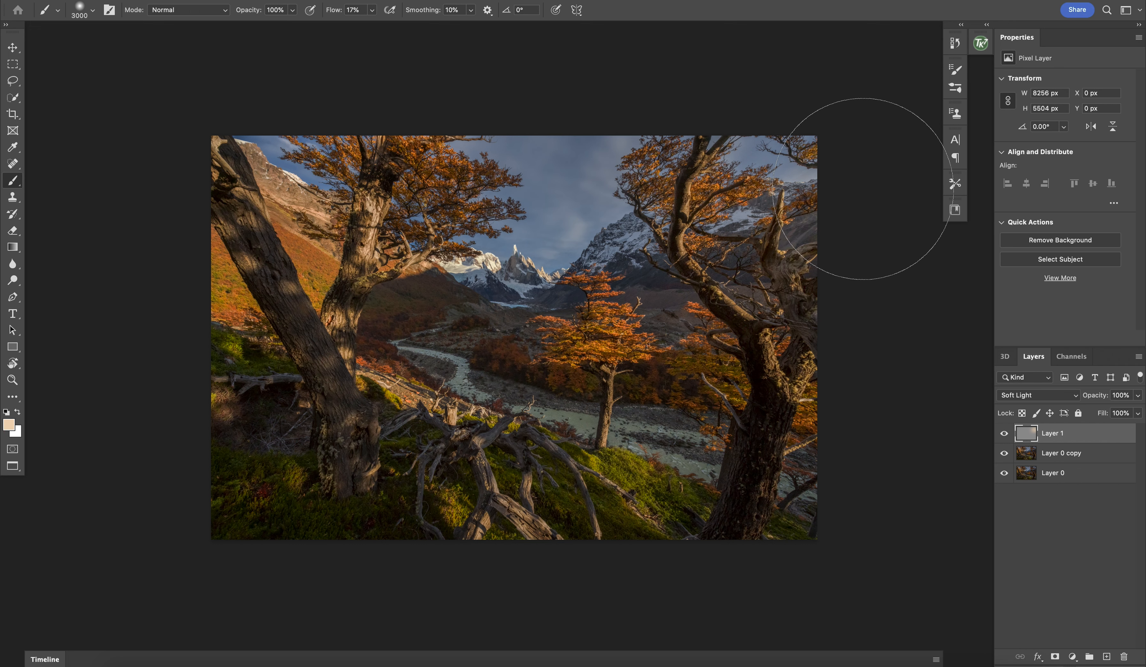
# Step: Build up the warm glow around the right tree with a brush reduced to 1200 px, and compare the image with and without the layer
pyautogui.press('[')
pyautogui.press('[')
pyautogui.press('[')
pyautogui.press('[')
pyautogui.press('[')
pyautogui.press('[')
pyautogui.press('[')
pyautogui.press('[')
pyautogui.press('[')
pyautogui.press('[')
pyautogui.press('[')
pyautogui.press('[')
pyautogui.press('[')
pyautogui.press('[')
pyautogui.press('[')
pyautogui.press('[')
pyautogui.press('[')
pyautogui.press('[')
pyautogui.press('[')
pyautogui.press('[')
pyautogui.press(']')
pyautogui.press(']')
pyautogui.click(1004, 435)
pyautogui.click(1004, 435)
pyautogui.click(1004, 435)
pyautogui.click(1004, 436)
# Step: Switch to the Eraser with a soft tip and set its flow to 36%
pyautogui.press('super+equal')
pyautogui.press('super+equal')
pyautogui.hscroll(5, 771, 418)
pyautogui.scroll(3, 771, 417)
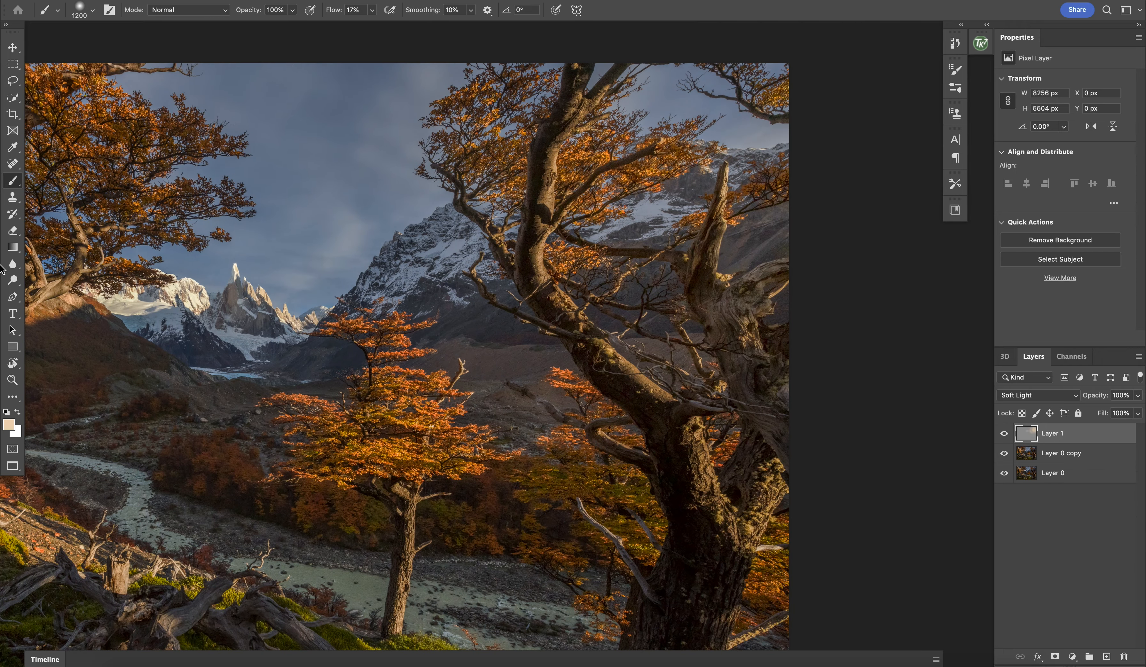
pyautogui.click(13, 231)
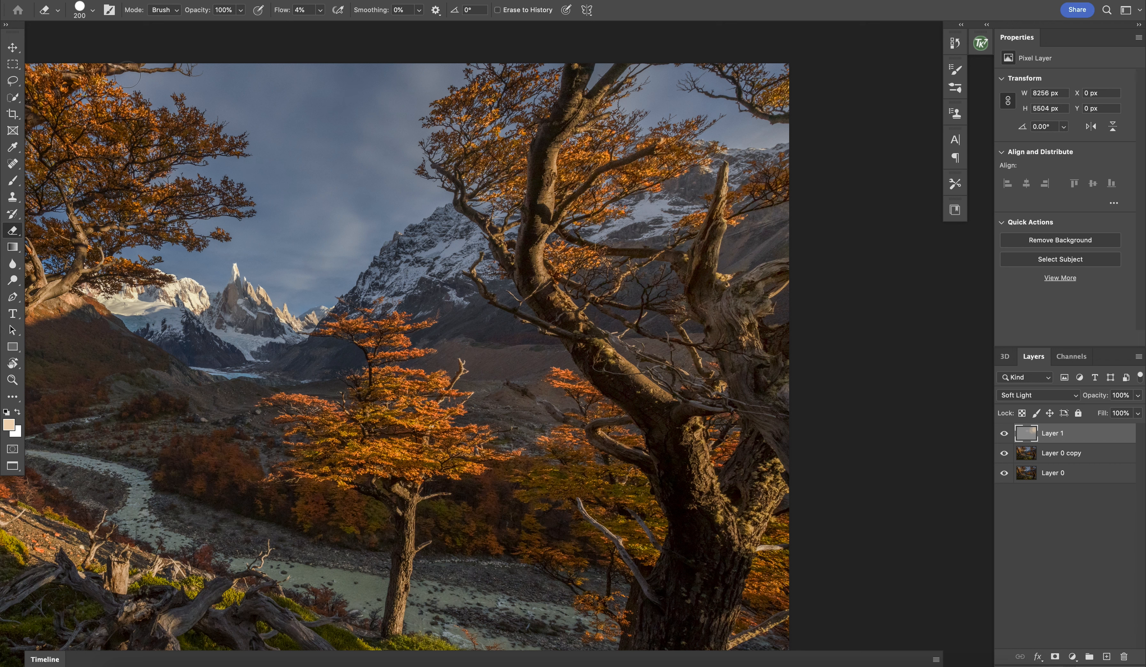
pyautogui.click(93, 13)
pyautogui.click(76, 76)
pyautogui.press('Return')
pyautogui.click(323, 11)
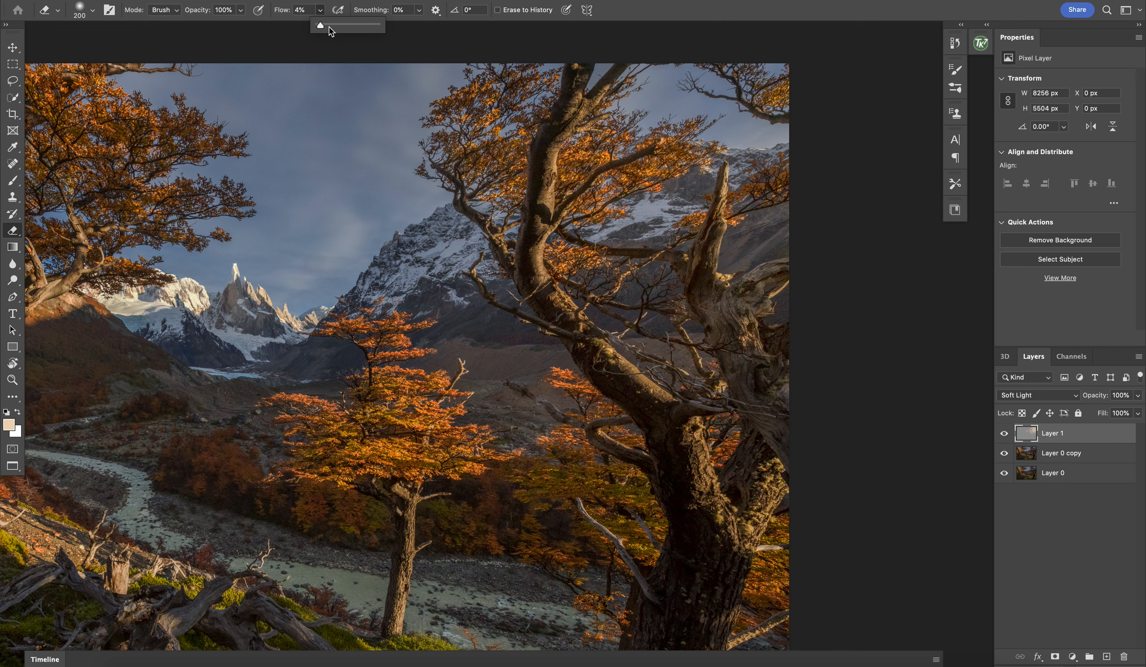
pyautogui.moveTo(330, 27); pyautogui.dragTo(340, 28)
# Step: Erase the glow along the right tree's main trunk and its forked upright limb with a soft tip of about 300 px
pyautogui.press(']')
pyautogui.press(']')
pyautogui.moveTo(545, 168)
pyautogui.mouseDown()
pyautogui.moveTo(528, 248)
pyautogui.moveTo(559, 314)
pyautogui.moveTo(689, 444)
pyautogui.mouseUp()
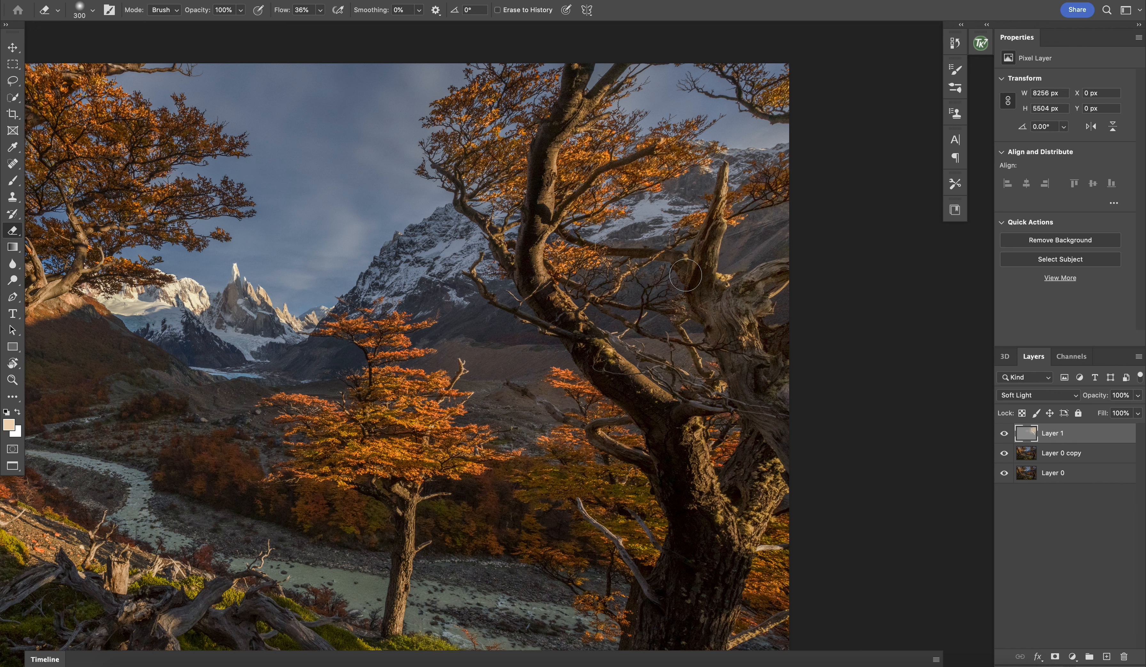
pyautogui.press('[')
pyautogui.press('[')
pyautogui.moveTo(717, 216)
pyautogui.mouseDown()
pyautogui.moveTo(703, 286)
pyautogui.moveTo(715, 311)
pyautogui.moveTo(706, 294)
pyautogui.moveTo(728, 307)
pyautogui.moveTo(723, 300)
pyautogui.moveTo(782, 279)
pyautogui.moveTo(732, 303)
pyautogui.moveTo(718, 289)
pyautogui.moveTo(754, 305)
pyautogui.moveTo(742, 330)
pyautogui.mouseUp()
pyautogui.press(']')
pyautogui.press(']')
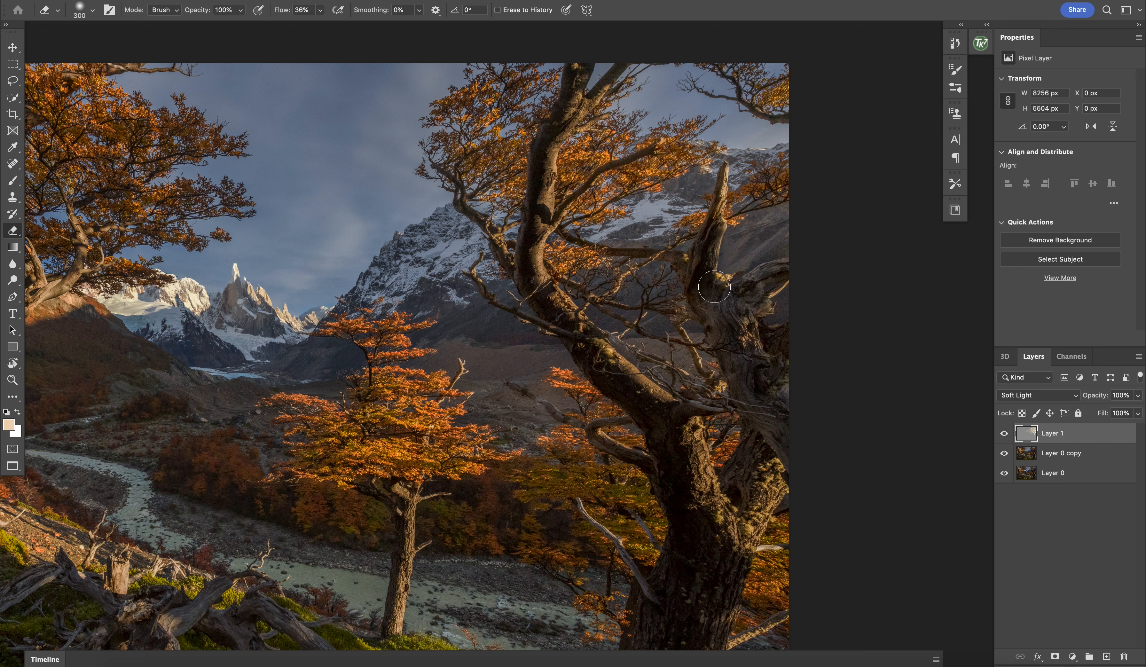
# Step: Lower the Eraser flow to 13% and refine the erased glow on the right tree's limbs with tips between 100 and 300 px
pyautogui.click(320, 9)
pyautogui.moveTo(320, 24); pyautogui.dragTo(307, 26)
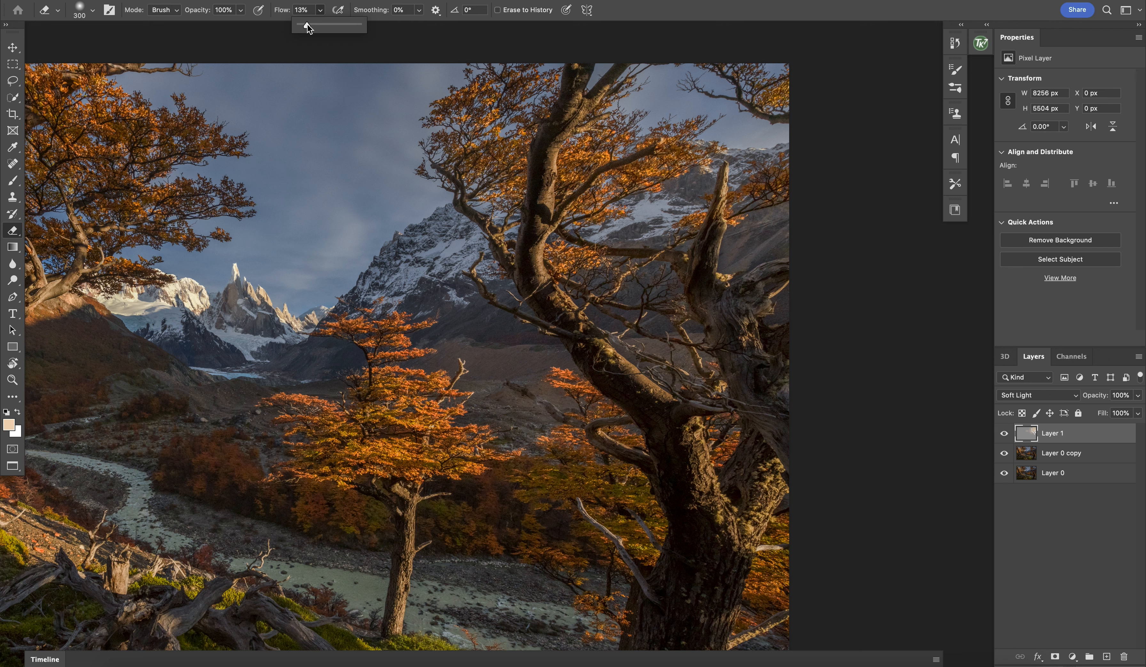
pyautogui.click(717, 189)
pyautogui.press('[')
pyautogui.press('[')
pyautogui.press('[')
pyautogui.press('[')
pyautogui.press('[')
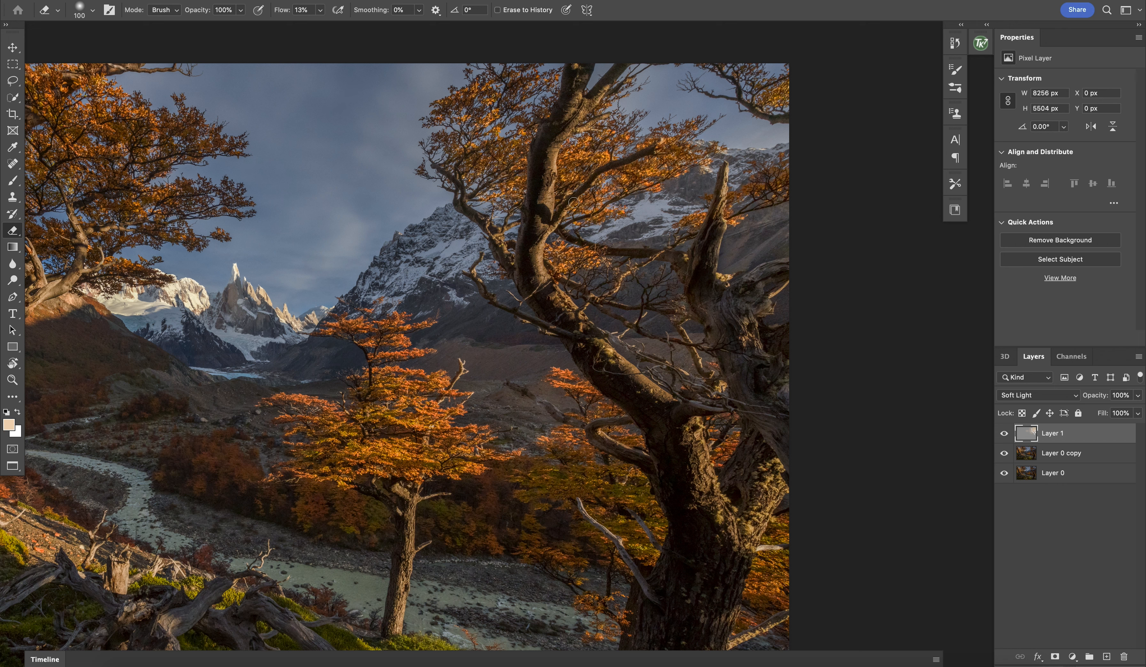
pyautogui.press(']')
pyautogui.press(']')
pyautogui.press(']')
pyautogui.press(']')
pyautogui.press(']')
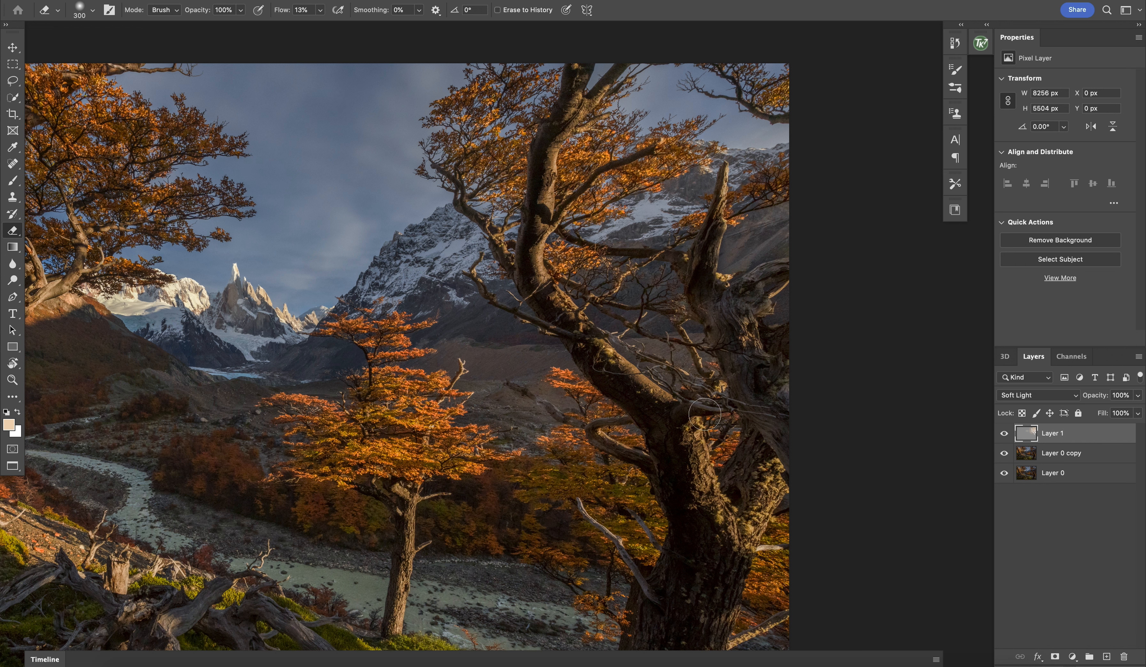
# Step: Compare the image with and without the Soft Light layer and stamp all visible layers into a new top layer
pyautogui.click(1004, 434)
pyautogui.click(1004, 433)
pyautogui.click(1004, 433)
pyautogui.click(1004, 434)
pyautogui.press('super+minus')
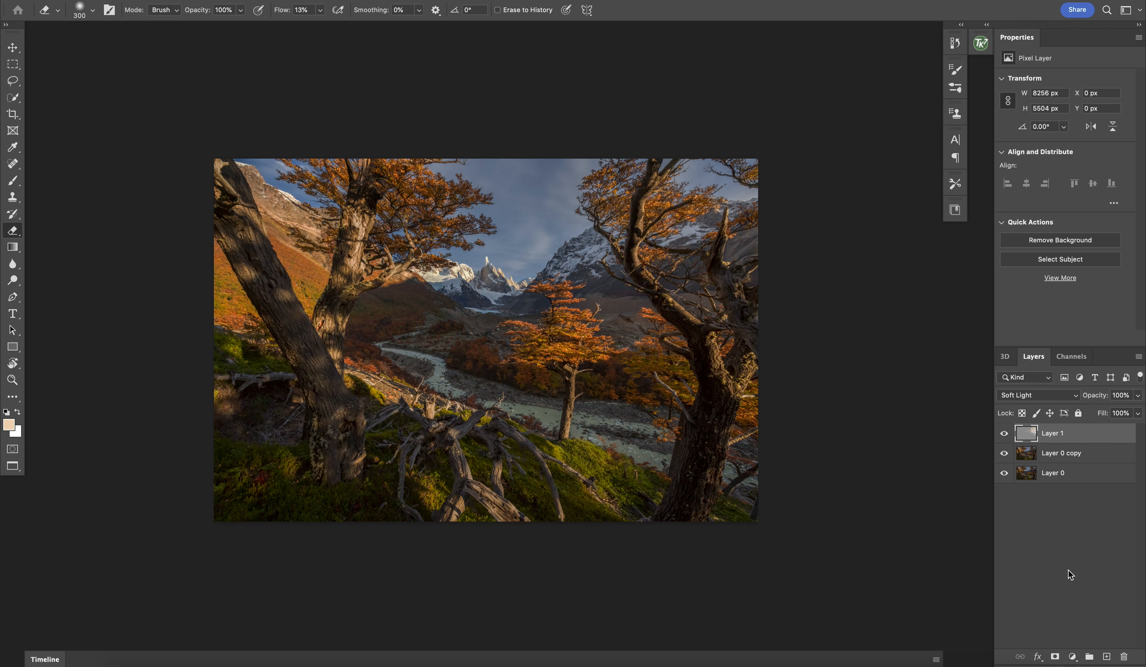
pyautogui.press('super+alt+shift+e')
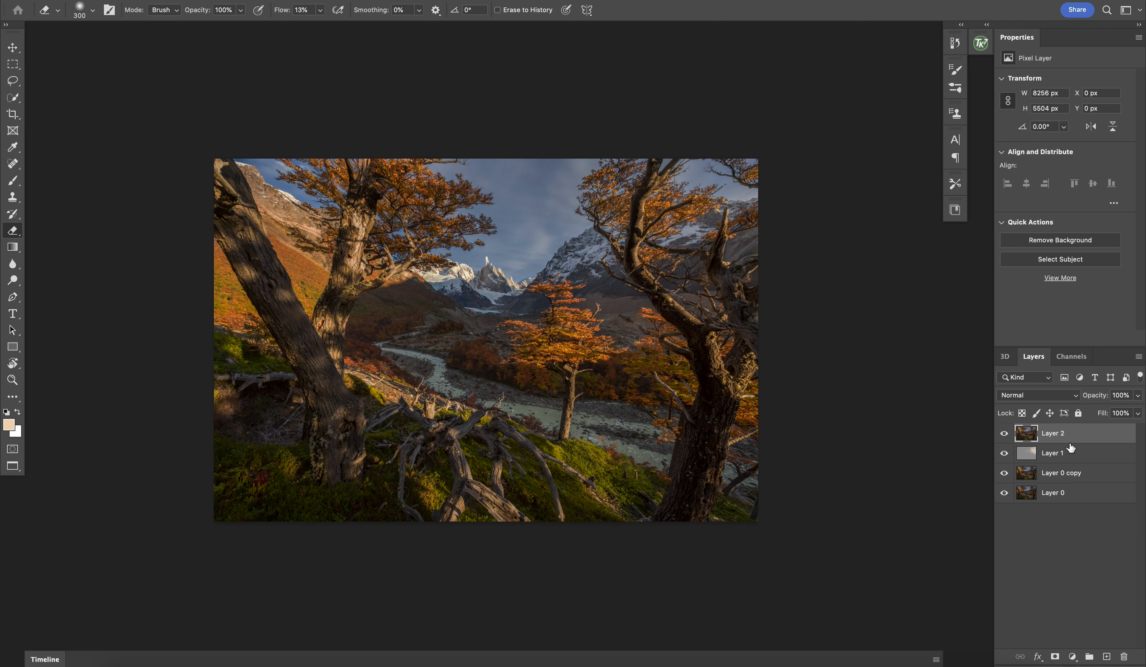
# Step: Add a Brightness/Contrast adjustment clipped to the stamped layer and set its brightness to -46
pyautogui.click(1072, 657)
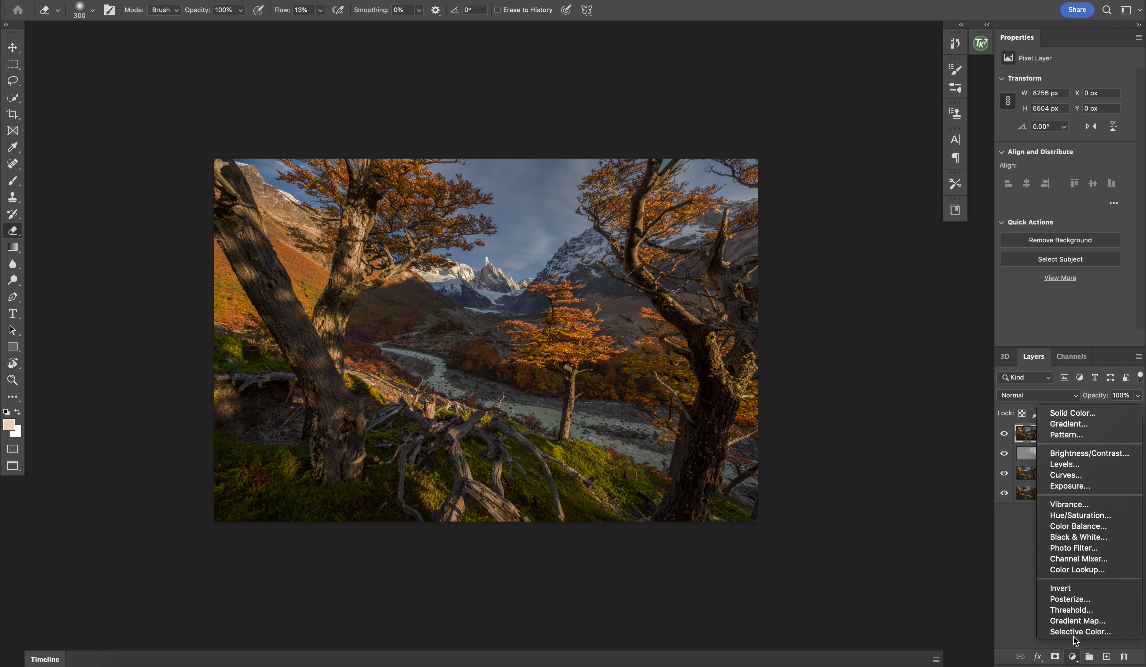
pyautogui.click(1078, 455)
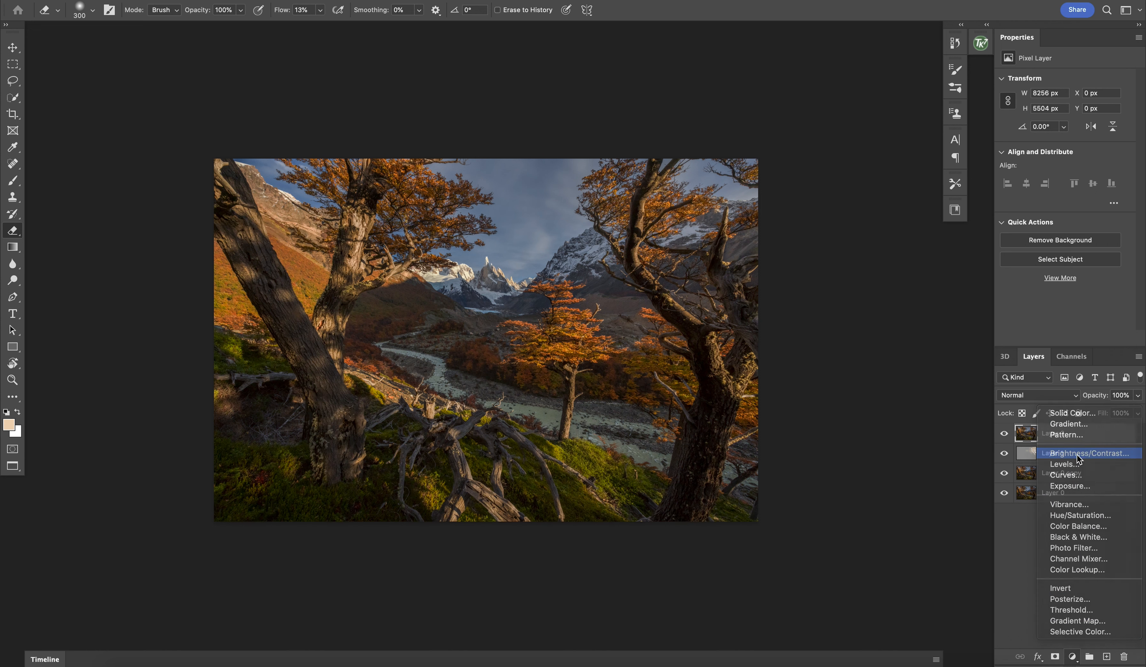
pyautogui.click(1048, 339)
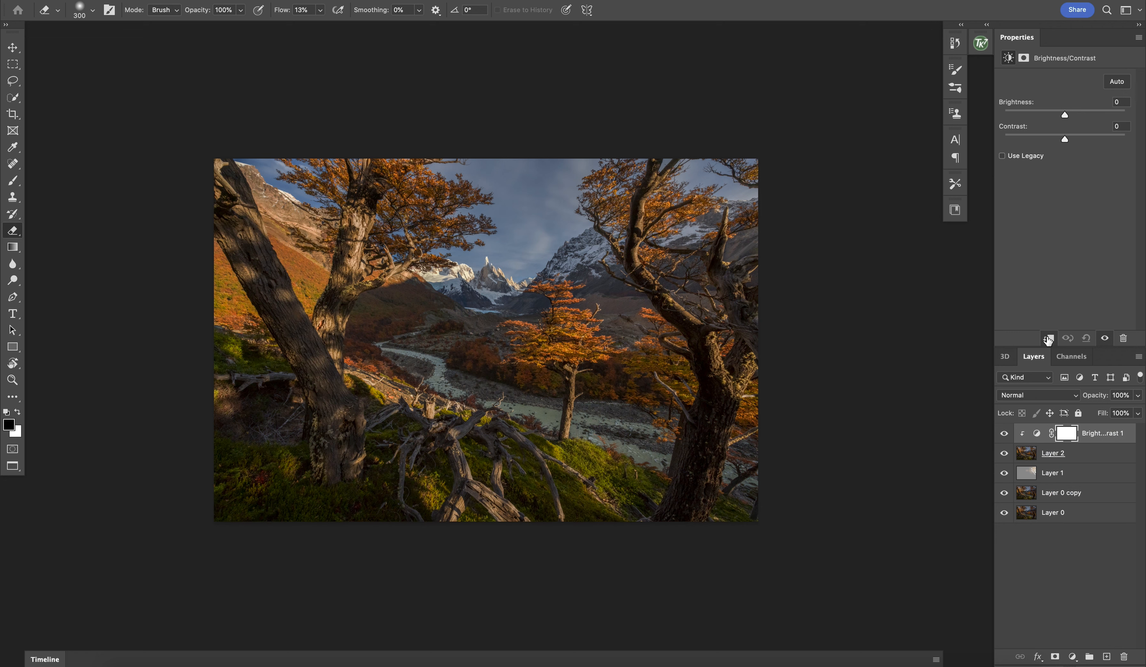
pyautogui.click(1050, 114)
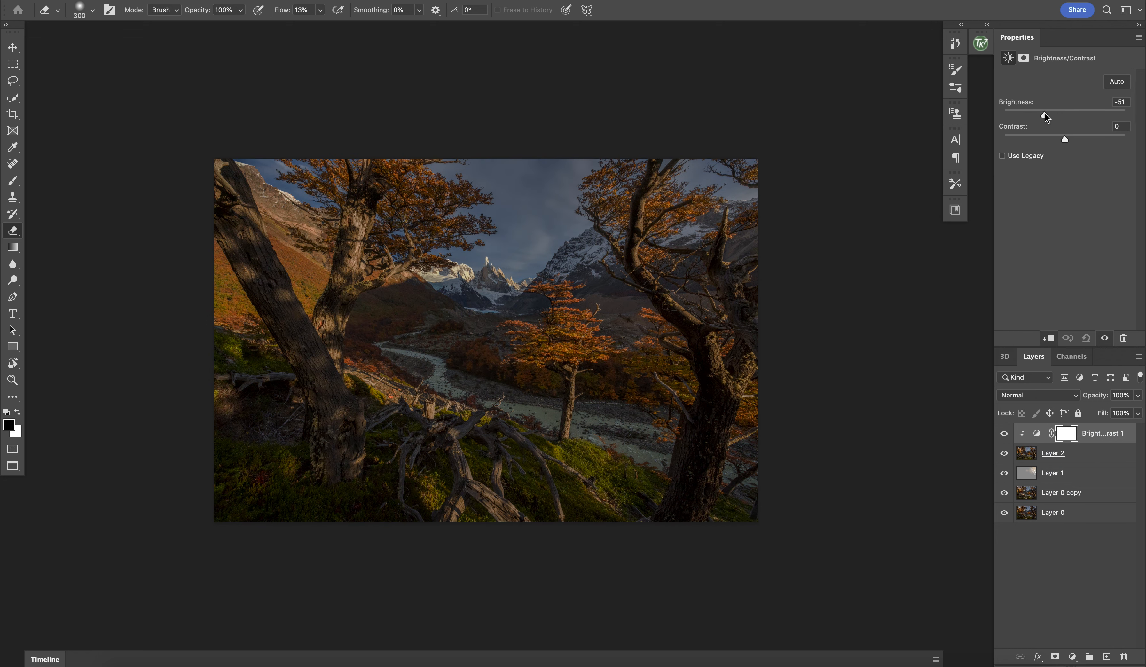
pyautogui.moveTo(1047, 118); pyautogui.dragTo(1049, 118)
# Step: Paint black at 12% flow with a 1200 px brush on the adjustment's mask over the sunlit slope, roots and middle tree
pyautogui.press('b')
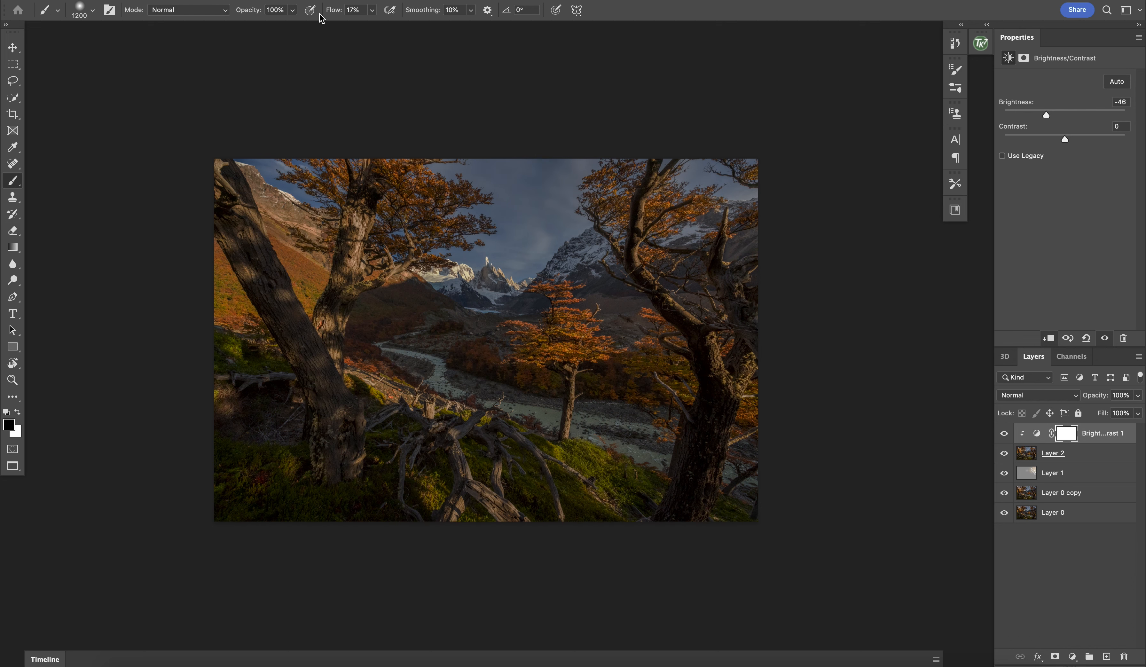
pyautogui.click(373, 10)
pyautogui.click(365, 26)
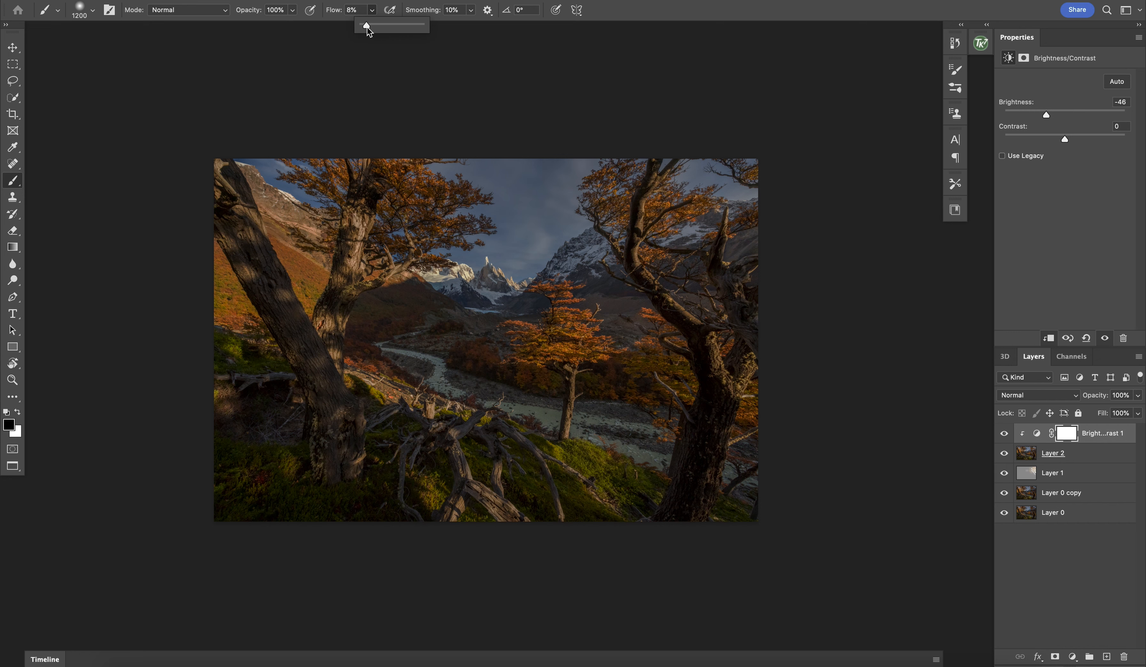
pyautogui.click(370, 403)
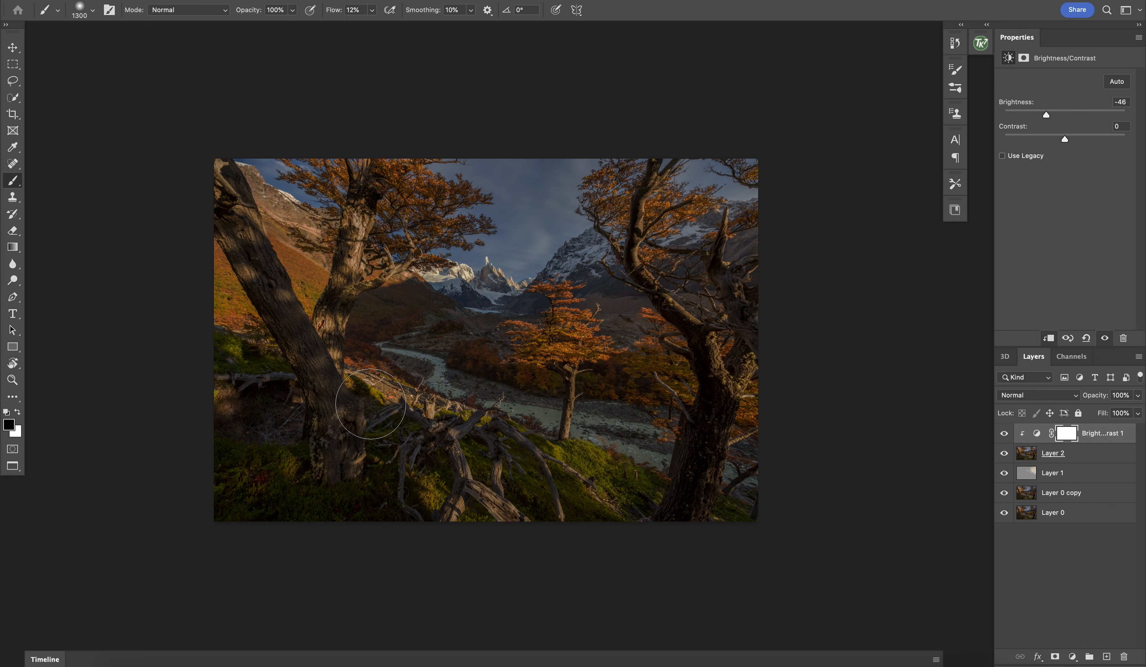
pyautogui.press('[')
pyautogui.press(']')
pyautogui.moveTo(383, 392)
pyautogui.mouseDown()
pyautogui.moveTo(524, 456)
pyautogui.moveTo(581, 454)
pyautogui.moveTo(591, 489)
pyautogui.moveTo(641, 492)
pyautogui.moveTo(634, 500)
pyautogui.mouseUp()
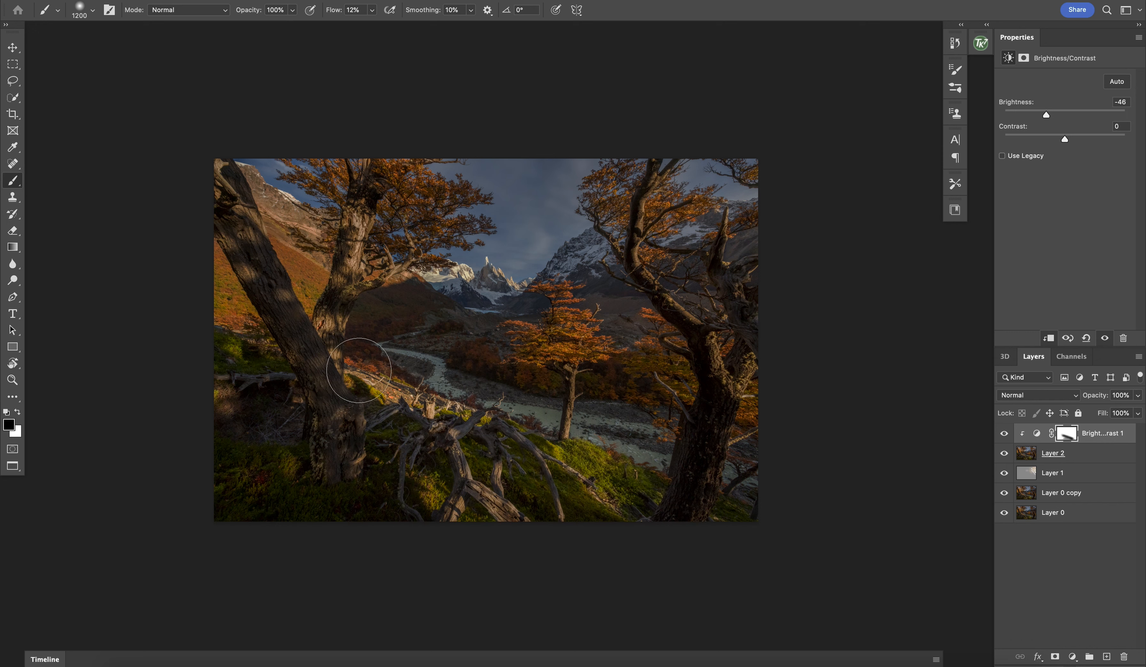
pyautogui.moveTo(544, 384)
pyautogui.mouseDown()
pyautogui.moveTo(570, 472)
pyautogui.moveTo(568, 431)
pyautogui.moveTo(529, 323)
pyautogui.moveTo(511, 493)
pyautogui.mouseUp()
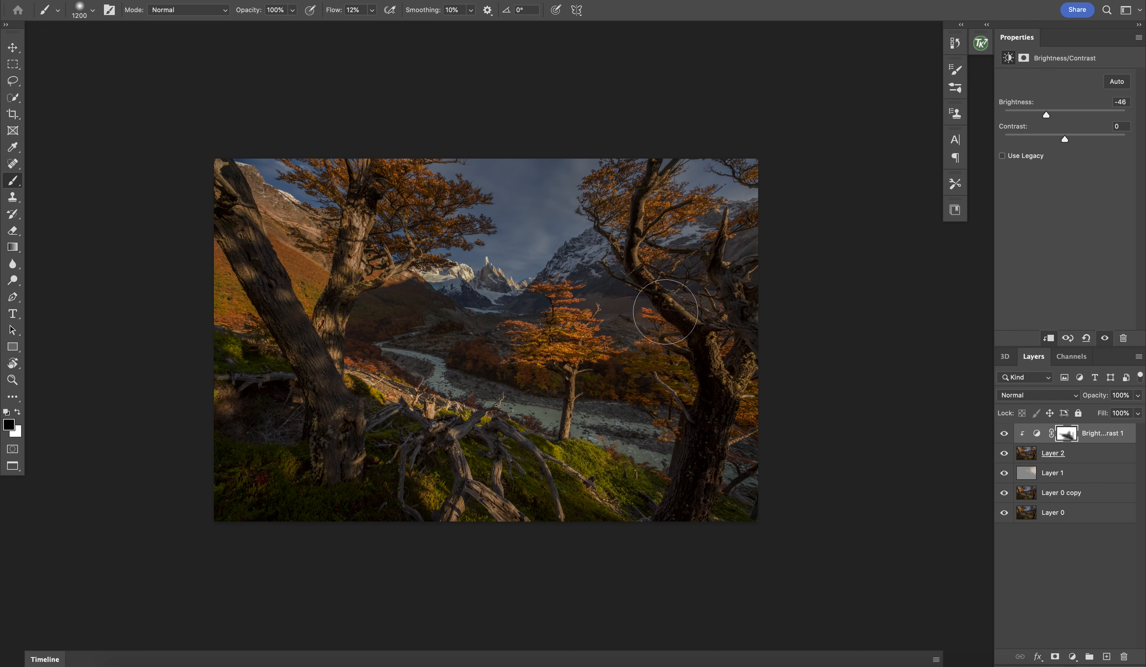
# Step: Continue masking the darkening over the valley and central mountains with a 3900 px black brush, refining with one reduced to 1300 px
pyautogui.press(']')
pyautogui.press(']')
pyautogui.press(']')
pyautogui.press(']')
pyautogui.press(']')
pyautogui.press(']')
pyautogui.press(']')
pyautogui.press(']')
pyautogui.press(']')
pyautogui.press(']')
pyautogui.press(']')
pyautogui.press(']')
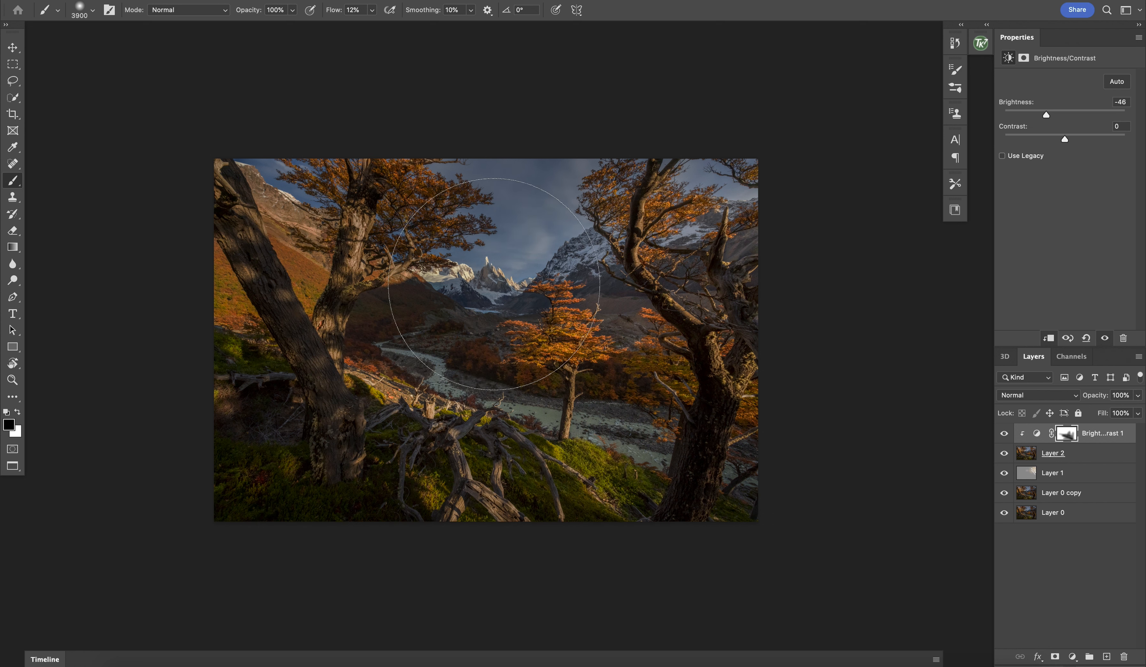
pyautogui.press('[')
pyautogui.press('[')
pyautogui.press('[')
pyautogui.press('[')
pyautogui.press('[')
pyautogui.press('[')
pyautogui.press('[')
pyautogui.press('[')
pyautogui.press('[')
pyautogui.press('[')
pyautogui.press('[')
pyautogui.press('[')
pyautogui.press('[')
pyautogui.press('[')
pyautogui.press('[')
pyautogui.press('[')
pyautogui.press('[')
pyautogui.press('[')
pyautogui.press('[')
pyautogui.press('[')
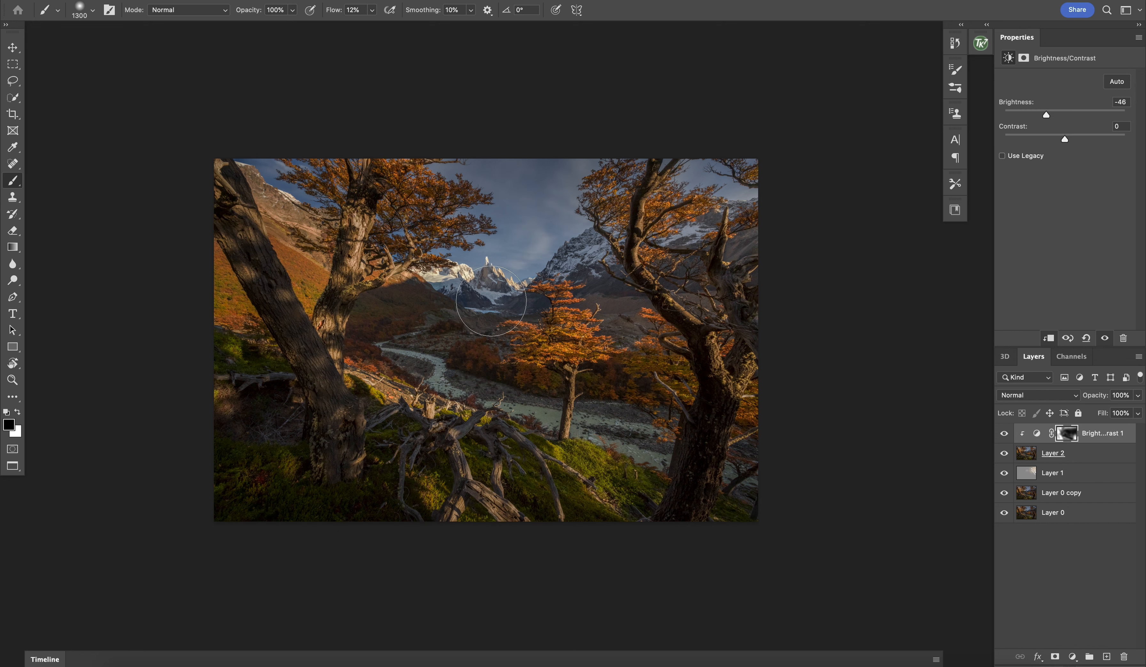
# Step: Compare the image with and without the Brightness/Contrast adjustment and stamp all visible layers into a new top layer
pyautogui.click(1003, 434)
pyautogui.click(1004, 434)
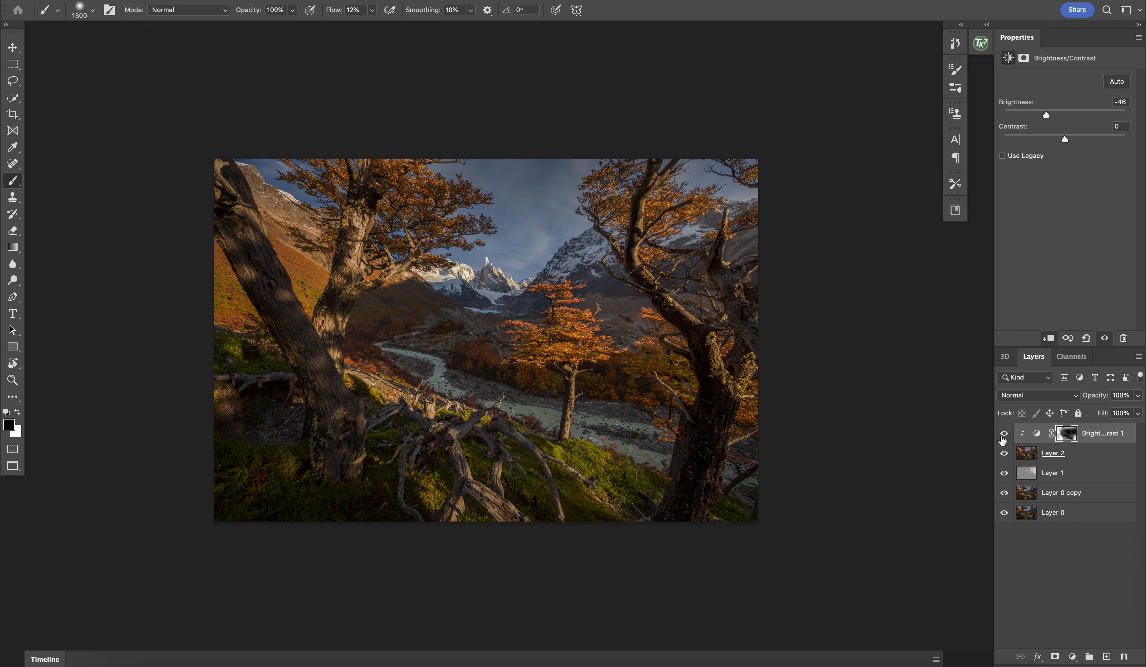
pyautogui.click(1003, 439)
pyautogui.scroll(8, 539, 371)
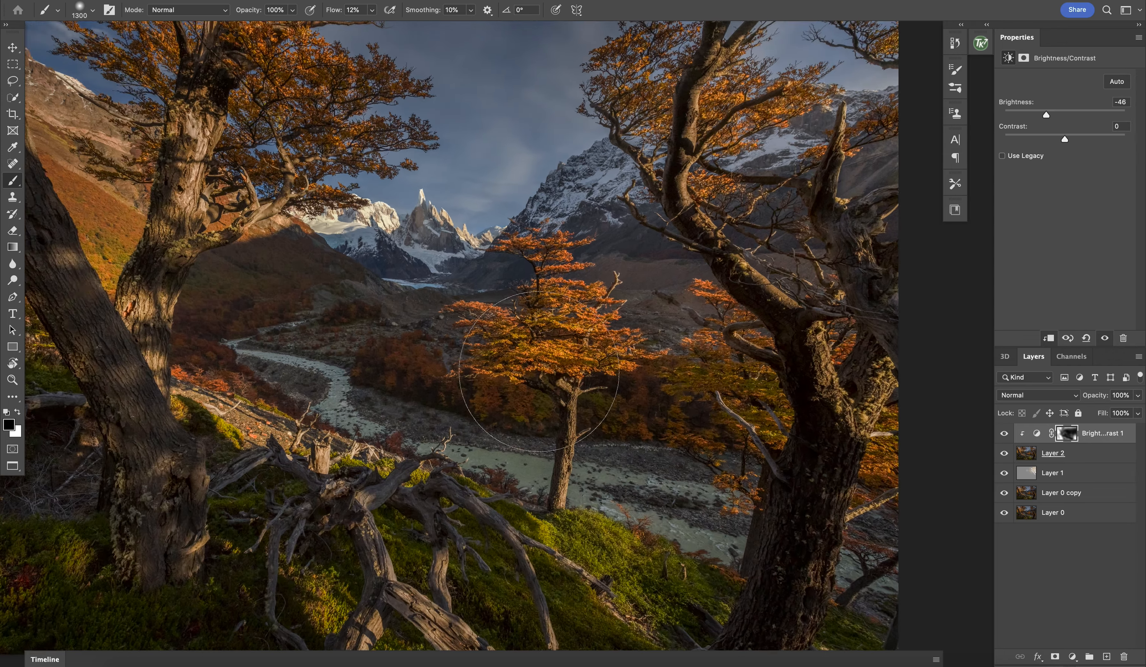
pyautogui.scroll(5, 540, 372)
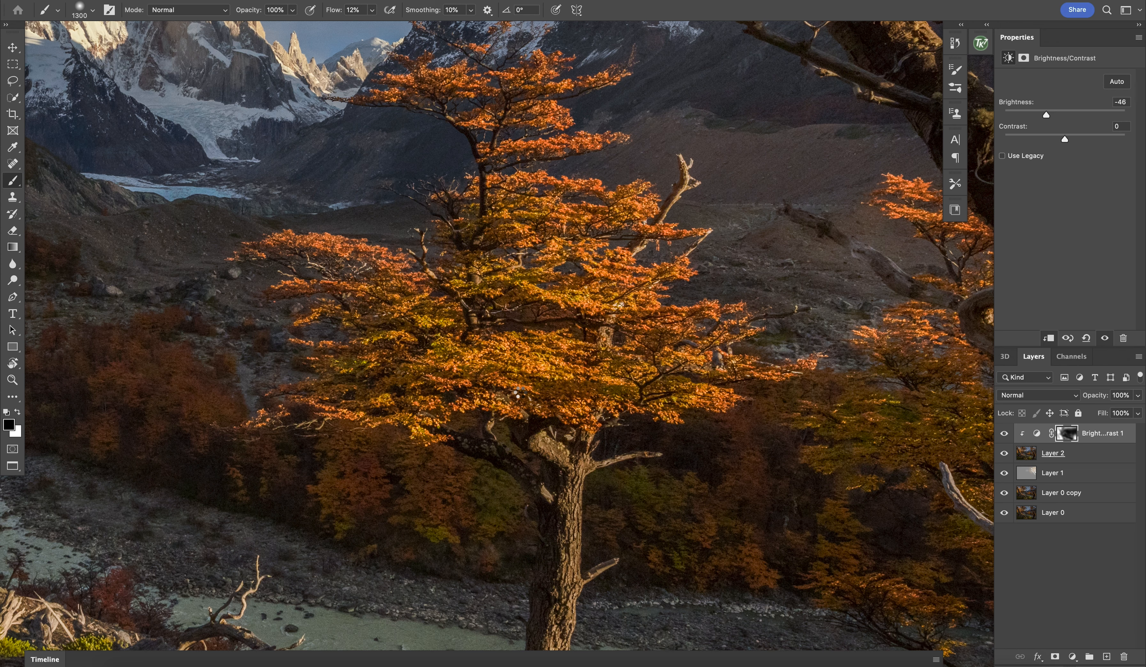
pyautogui.scroll(-6, 430, 289)
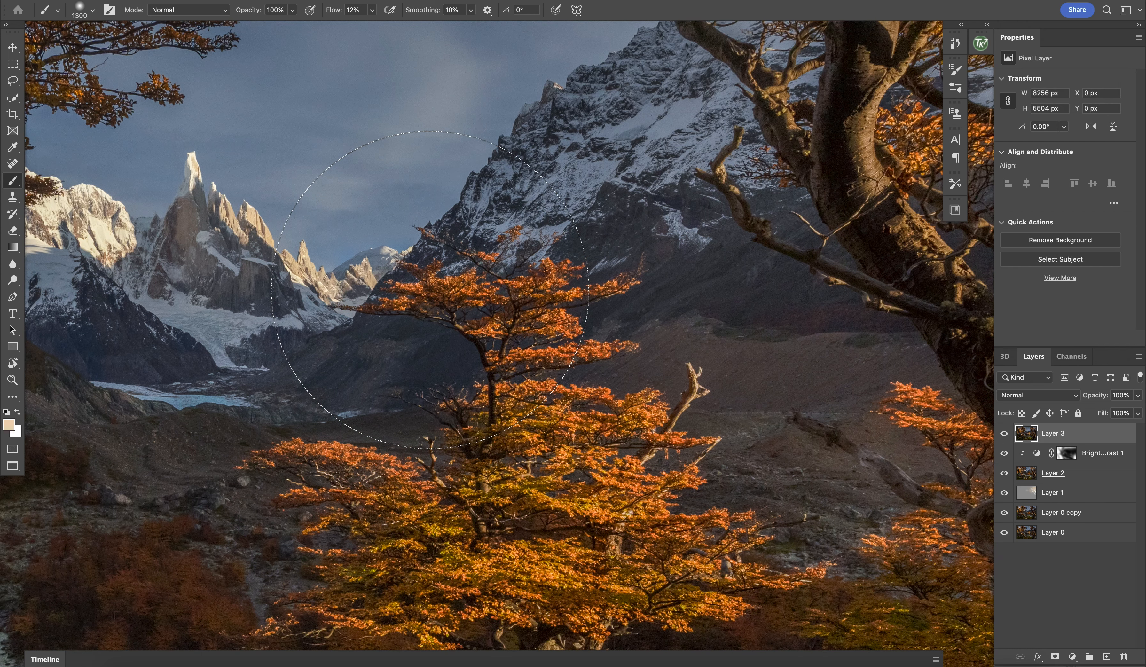
# Step: Switch to the Spot Healing Brush and examine the sky, snowy peaks and branches up close for noise and blemishes
pyautogui.scroll(1, 431, 290)
pyautogui.press('[')
pyautogui.press('[')
pyautogui.press('[')
pyautogui.press('[')
pyautogui.press('[')
pyautogui.press('[')
pyautogui.press('[')
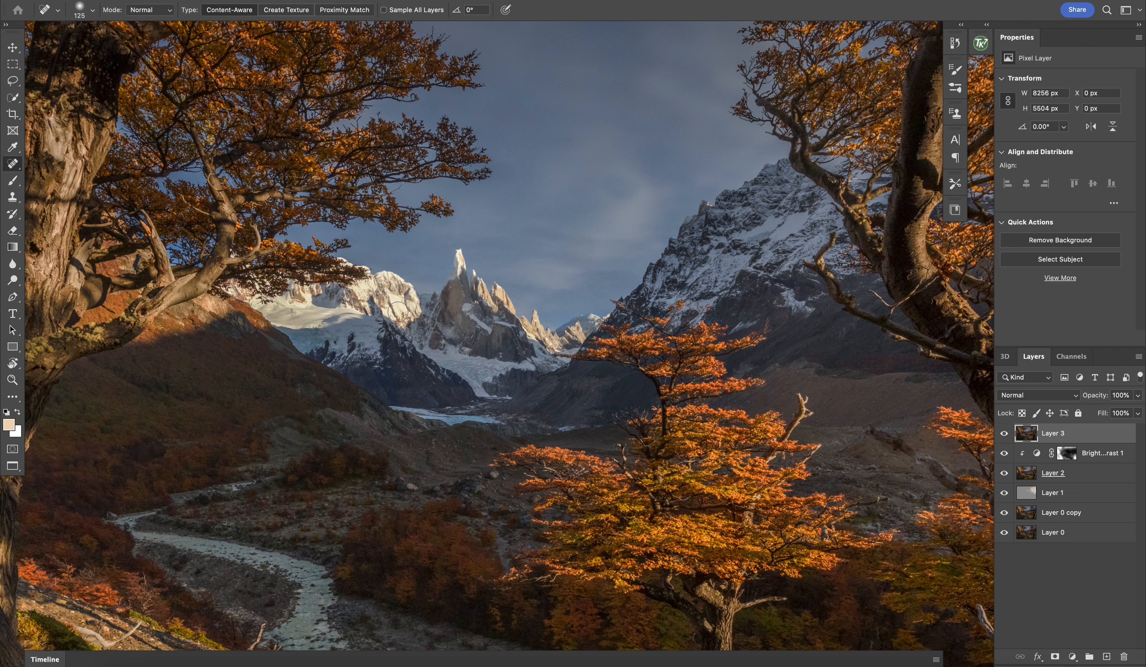
pyautogui.press('super+plus')
pyautogui.press('super+plus')
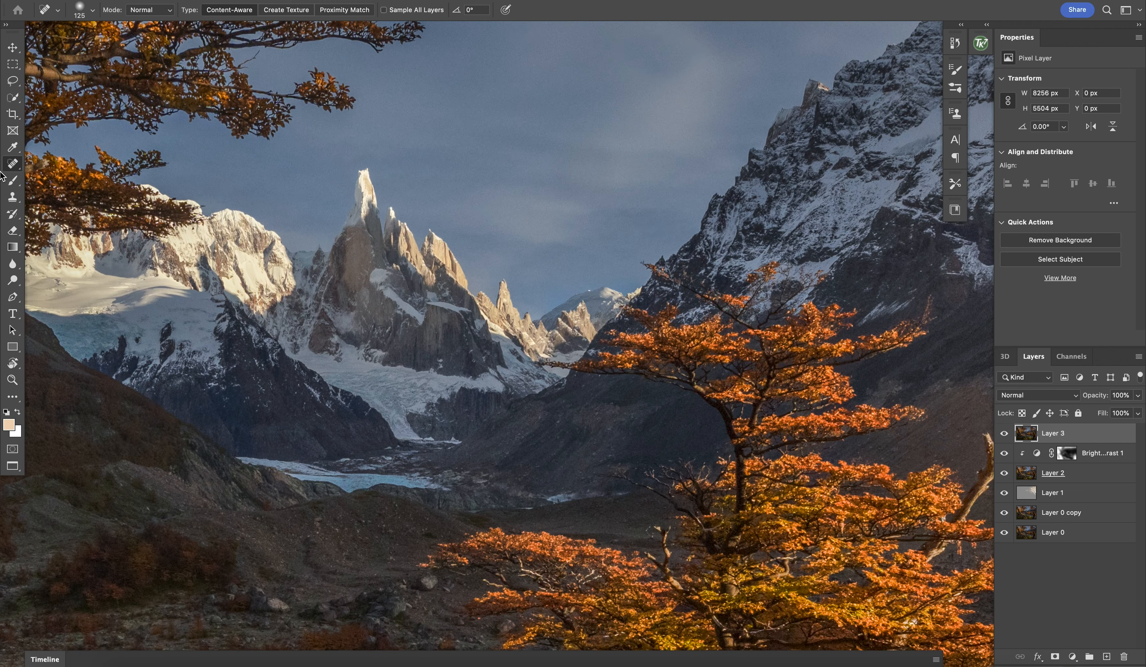
pyautogui.press('super+plus')
pyautogui.press('super+plus')
pyautogui.scroll(12, 519, 356)
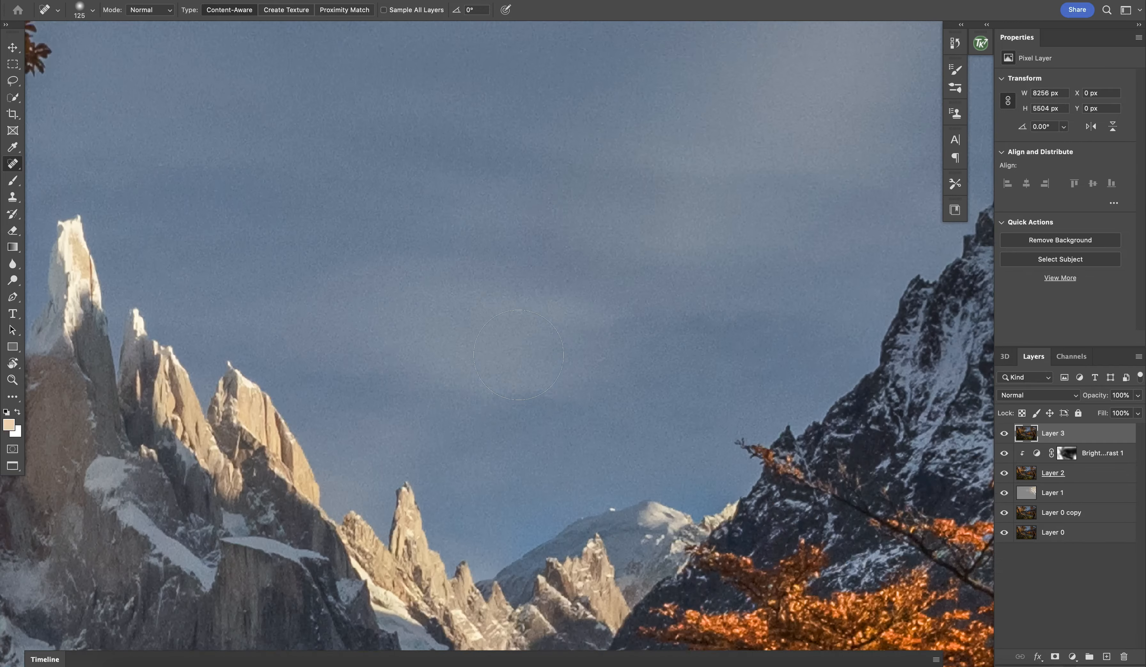
pyautogui.hscroll(5, 520, 356)
pyautogui.scroll(15, 519, 355)
pyautogui.hscroll(10, 520, 356)
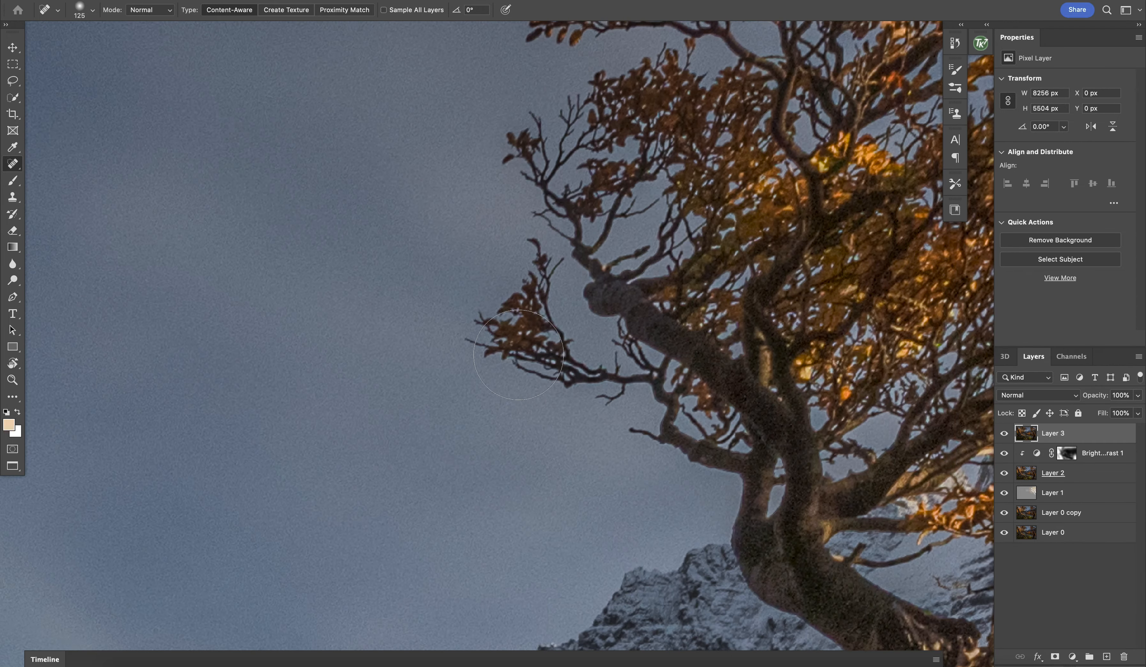
pyautogui.scroll(-15, 519, 356)
pyautogui.hscroll(10, 519, 355)
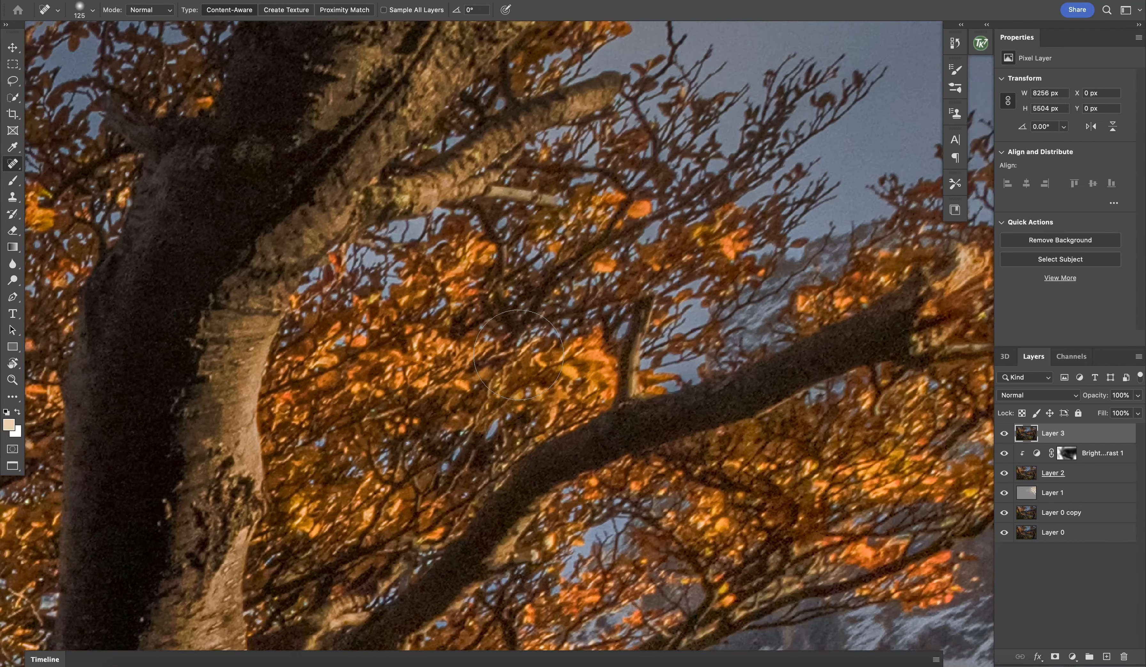
pyautogui.scroll(15, 519, 356)
pyautogui.hscroll(5, 519, 356)
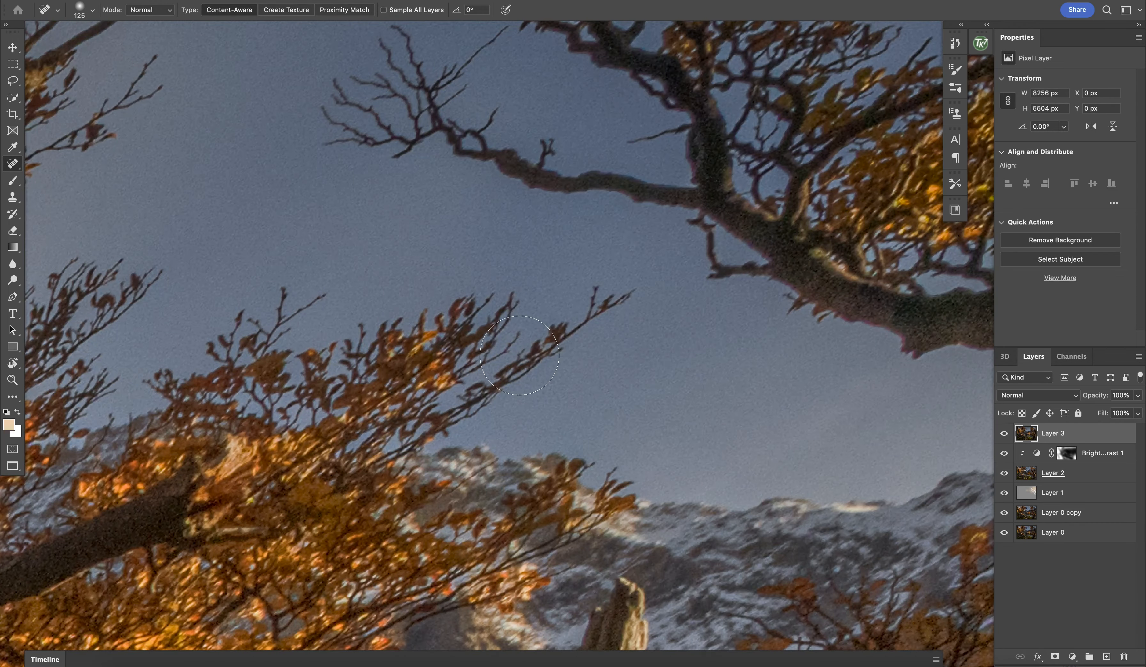
pyautogui.scroll(-5, 519, 355)
pyautogui.hscroll(-15, 519, 356)
pyautogui.scroll(-10, 519, 356)
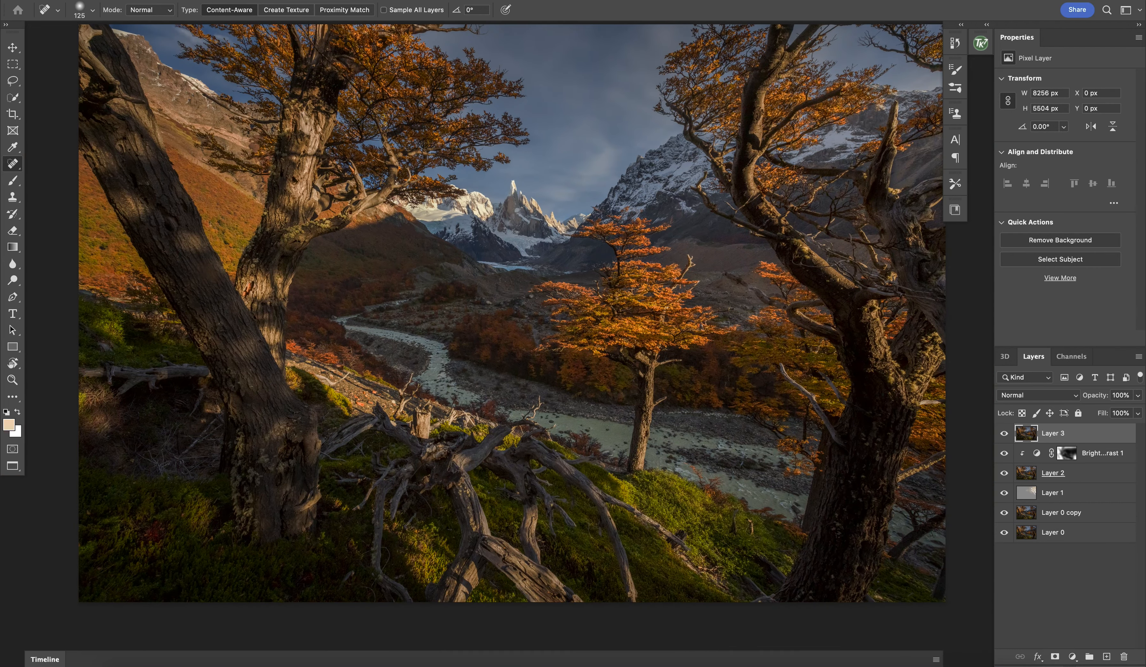
# Step: Open the Camera Raw filter on the stamped layer and expand only its Detail settings
pyautogui.click(270, 1)
pyautogui.click(333, 94)
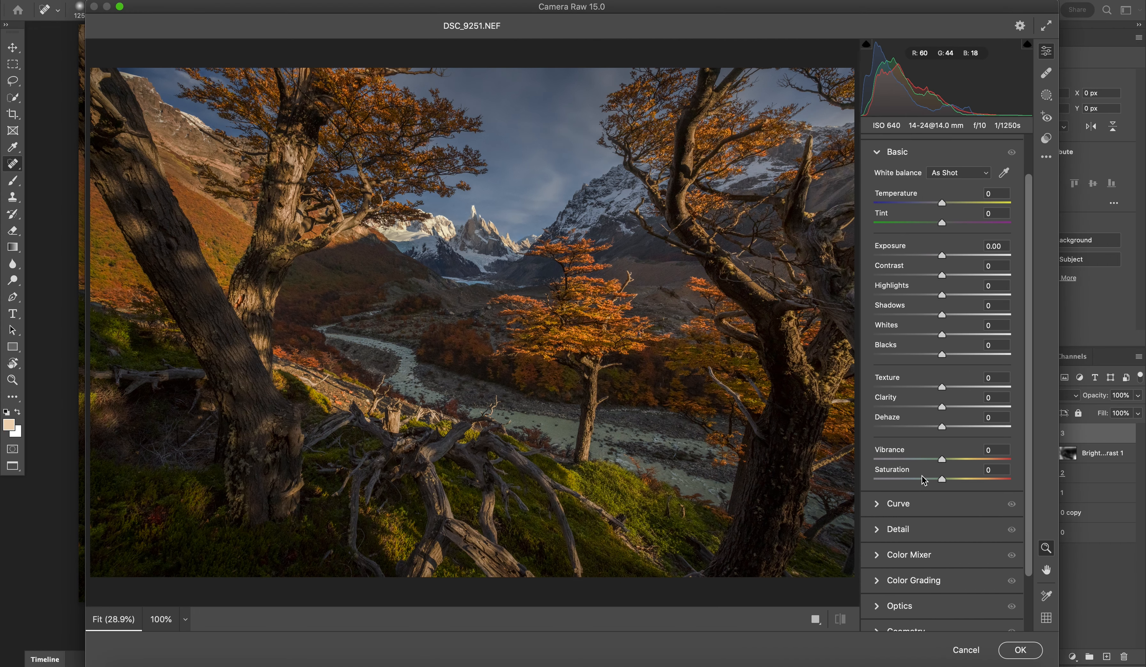
pyautogui.scroll(-3, 923, 480)
pyautogui.click(901, 592)
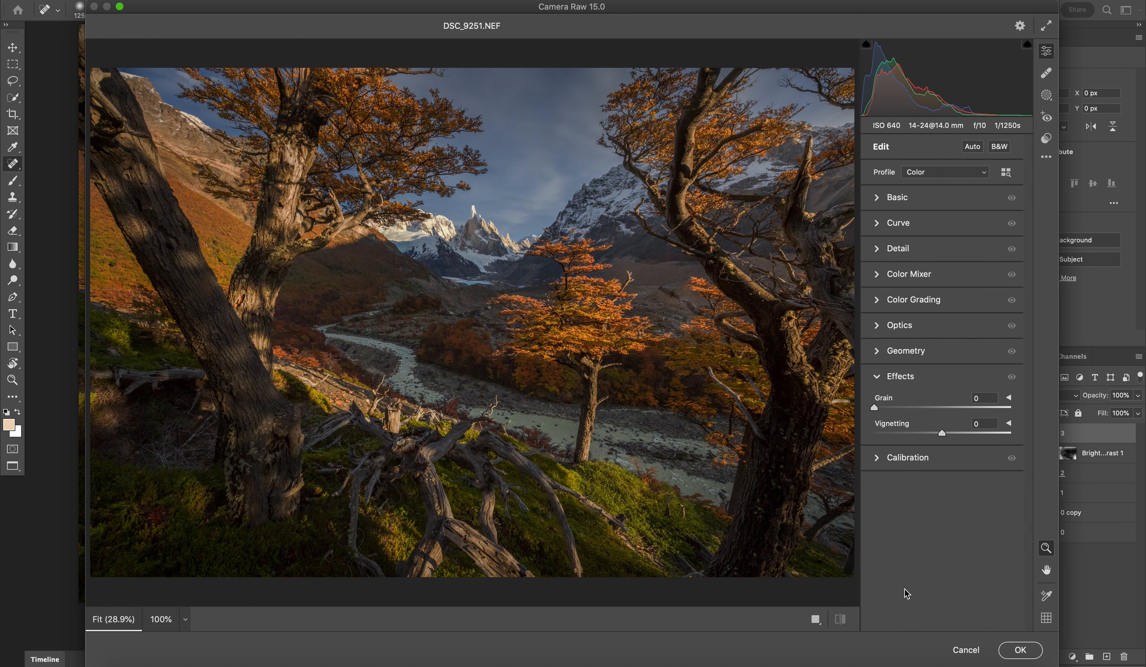
pyautogui.click(897, 323)
pyautogui.click(901, 307)
pyautogui.click(903, 269)
pyautogui.click(900, 250)
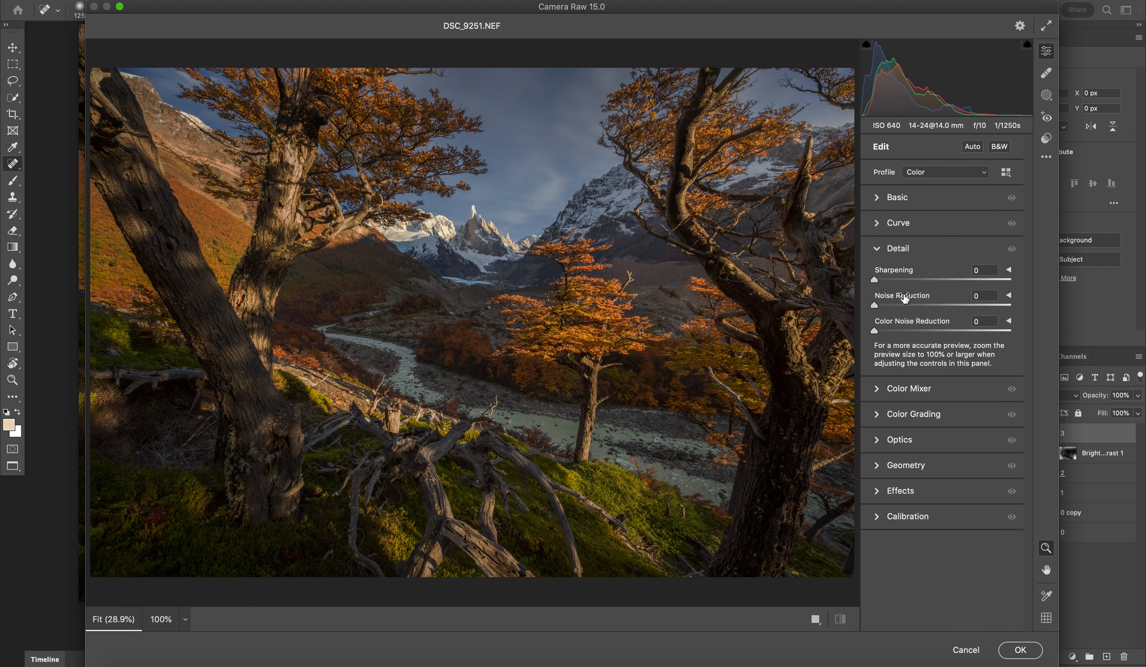
# Step: Set Noise Reduction to 27, judging it on the magnified sky and branches, and apply the filter
pyautogui.click(900, 304)
pyautogui.click(566, 118)
pyautogui.hscroll(7, 622, 419)
pyautogui.scroll(-2, 622, 420)
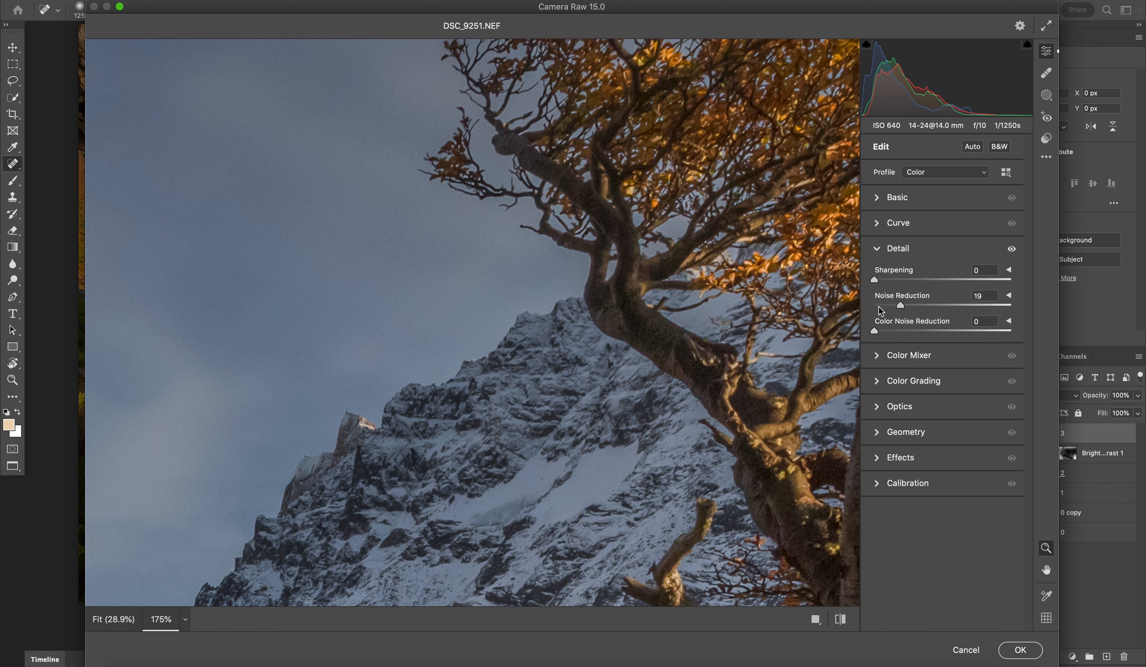
pyautogui.moveTo(912, 305); pyautogui.dragTo(931, 306)
pyautogui.moveTo(922, 305); pyautogui.dragTo(911, 305)
pyautogui.click(1016, 654)
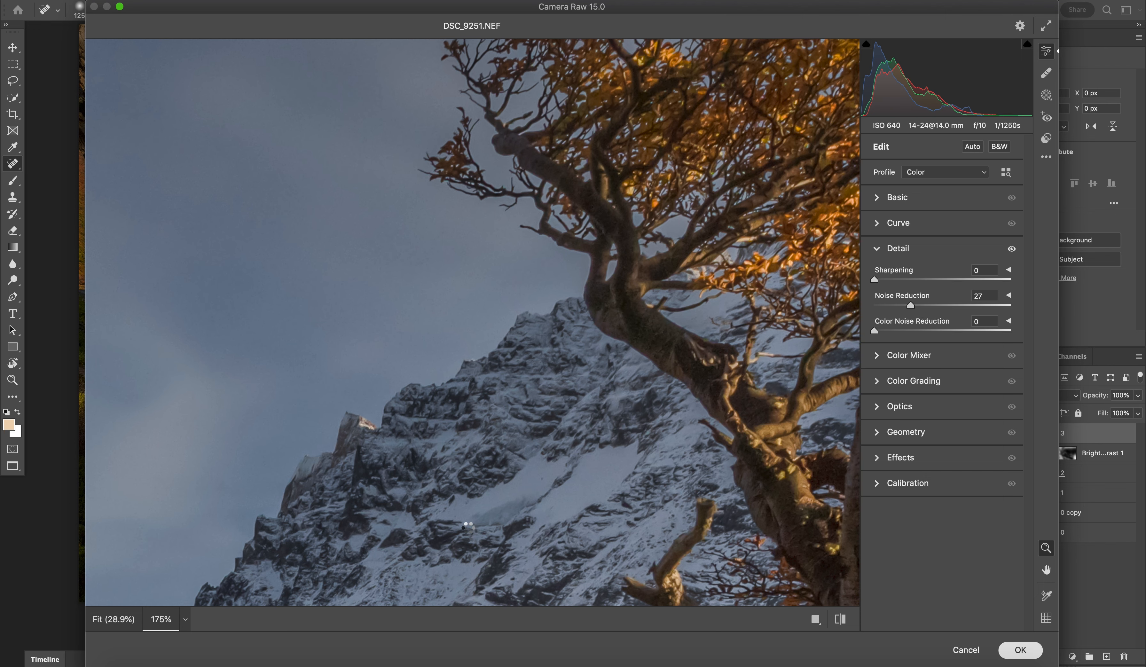
# Step: Examine the noise-reduced sky, tree branches, bark and mountains up close and in the full picture
pyautogui.press('super+minus')
pyautogui.press('super+minus')
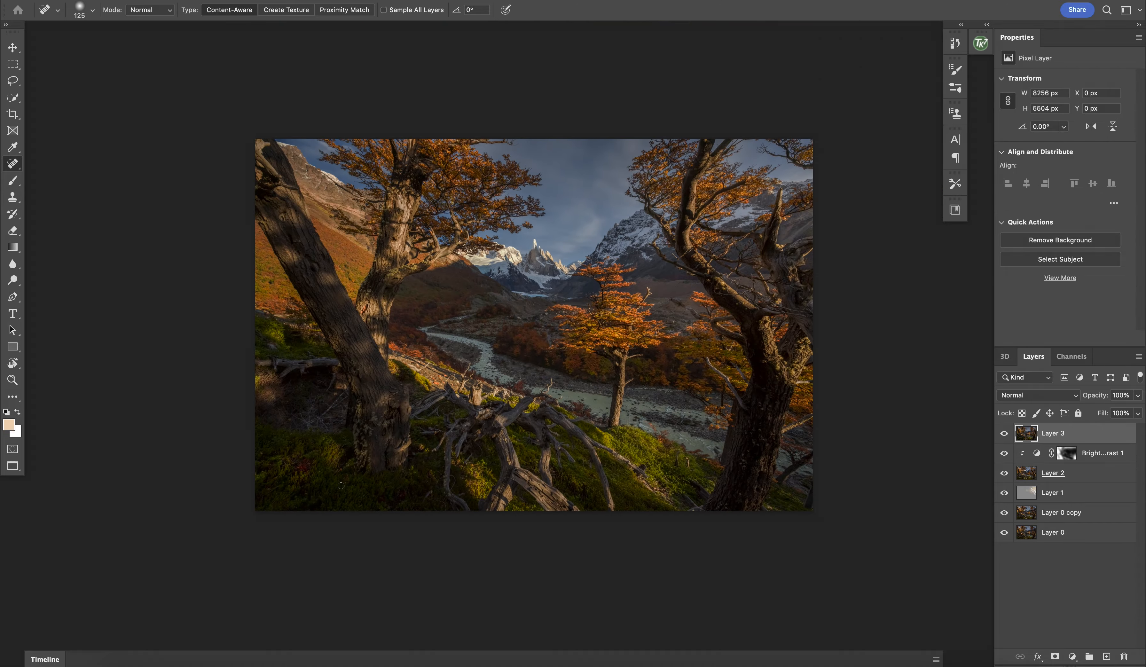
pyautogui.press('super+plus')
pyautogui.press('super+plus')
pyautogui.press('super+plus')
pyautogui.press('super+plus')
pyautogui.scroll(12, 340, 486)
pyautogui.hscroll(5, 341, 486)
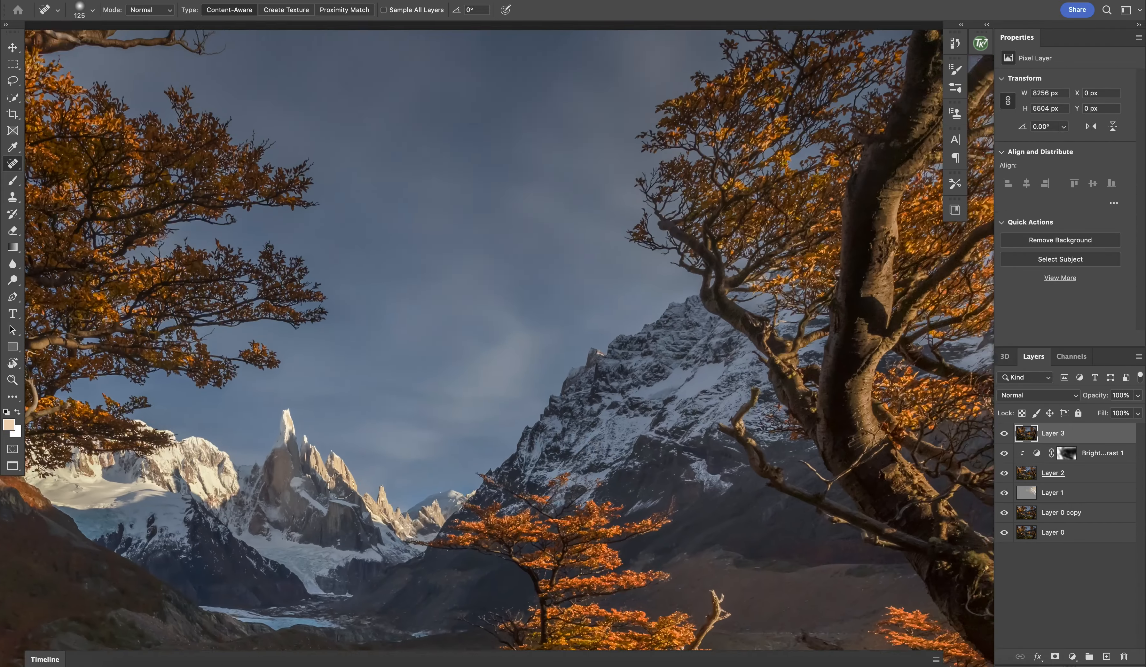
pyautogui.press('super+plus')
pyautogui.hscroll(5, 341, 485)
pyautogui.hscroll(8, 341, 486)
pyautogui.scroll(2, 341, 486)
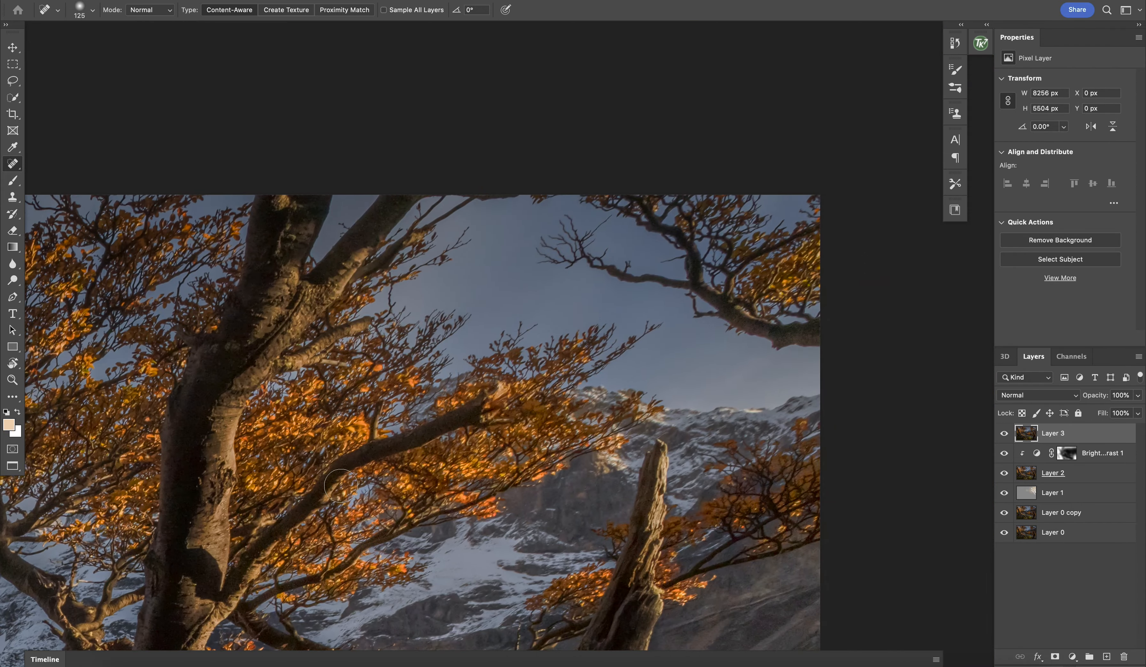
pyautogui.hscroll(-20, 341, 486)
pyautogui.hscroll(20, 341, 486)
pyautogui.scroll(-10, 341, 485)
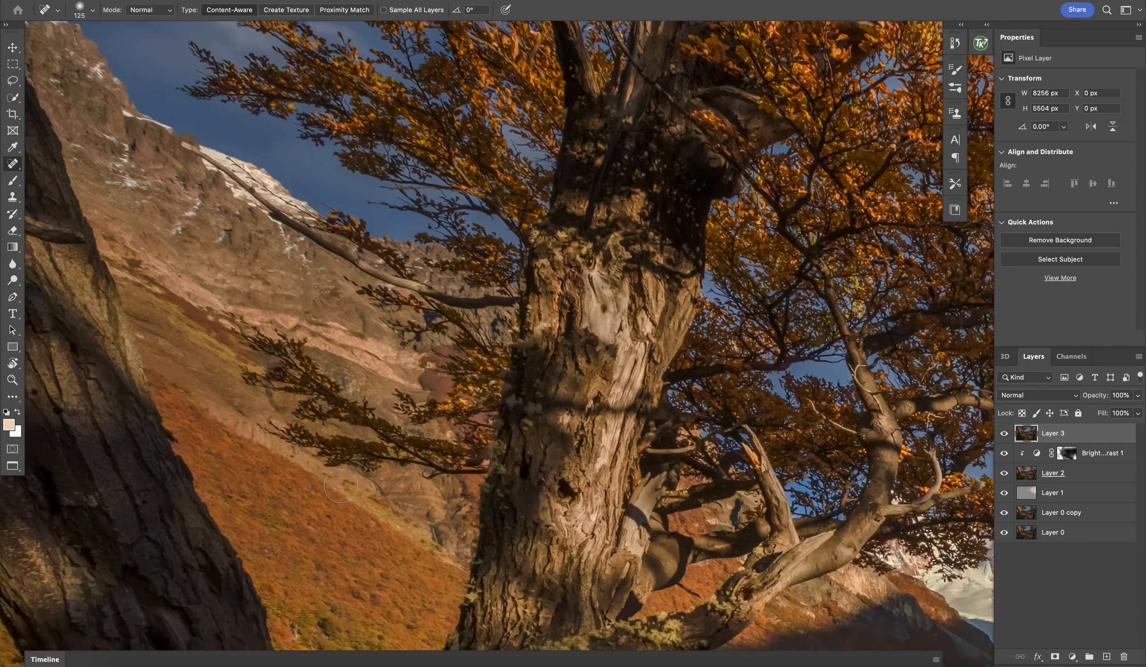
pyautogui.hscroll(-10, 340, 486)
pyautogui.scroll(-2, 340, 486)
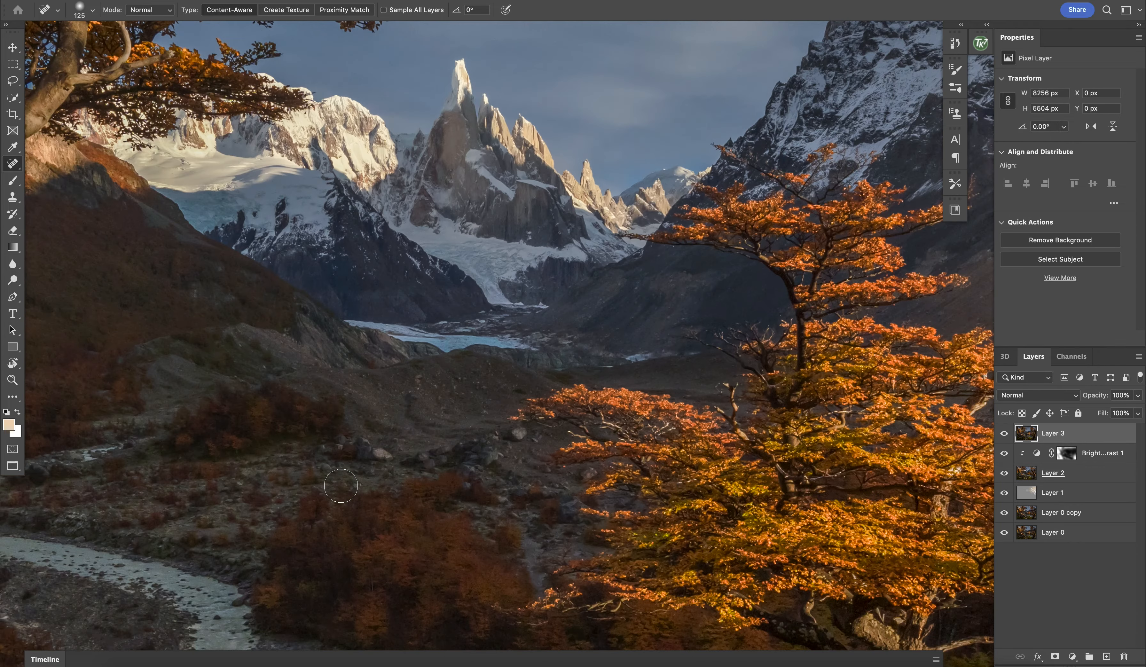
pyautogui.scroll(-10, 341, 486)
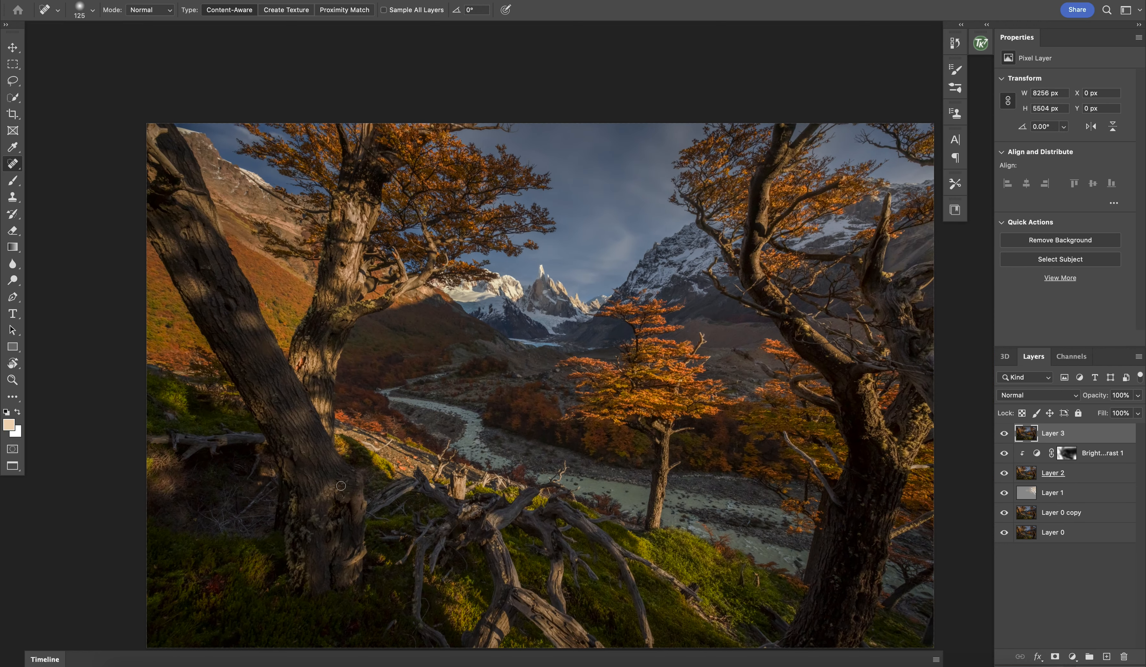
pyautogui.scroll(-5, 341, 486)
pyautogui.hscroll(4, 341, 486)
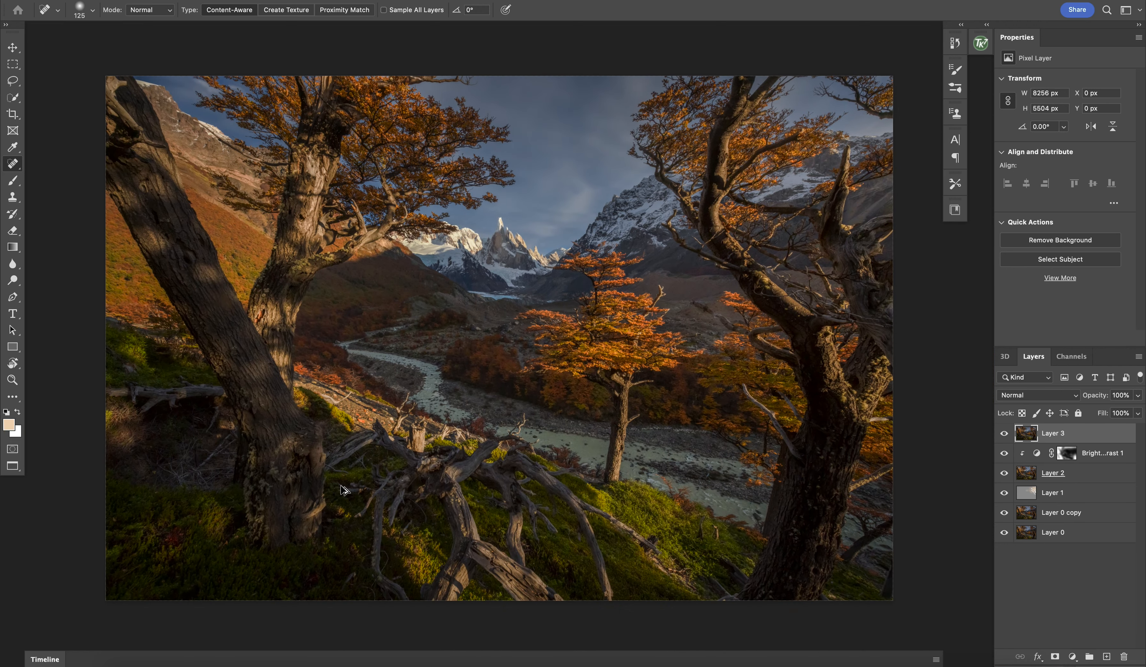
# Step: Stamp all visible layers into a new top layer and apply a High Pass filter with a 4.1 pixel radius to it
pyautogui.press('super+alt+shift+e')
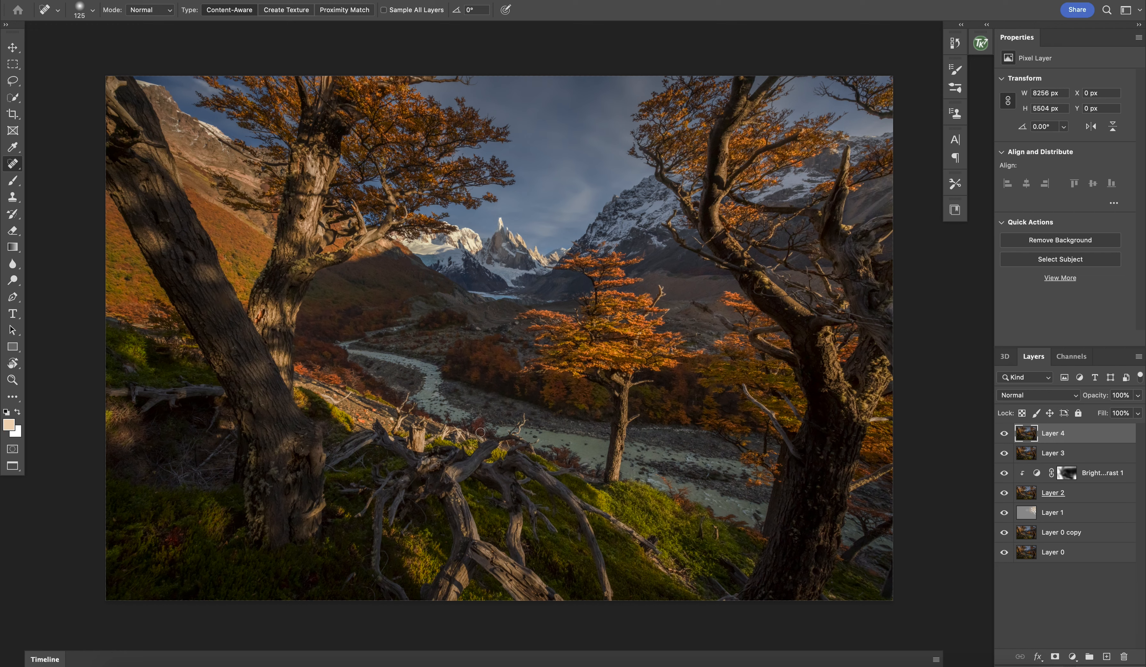
pyautogui.click(259, 0)
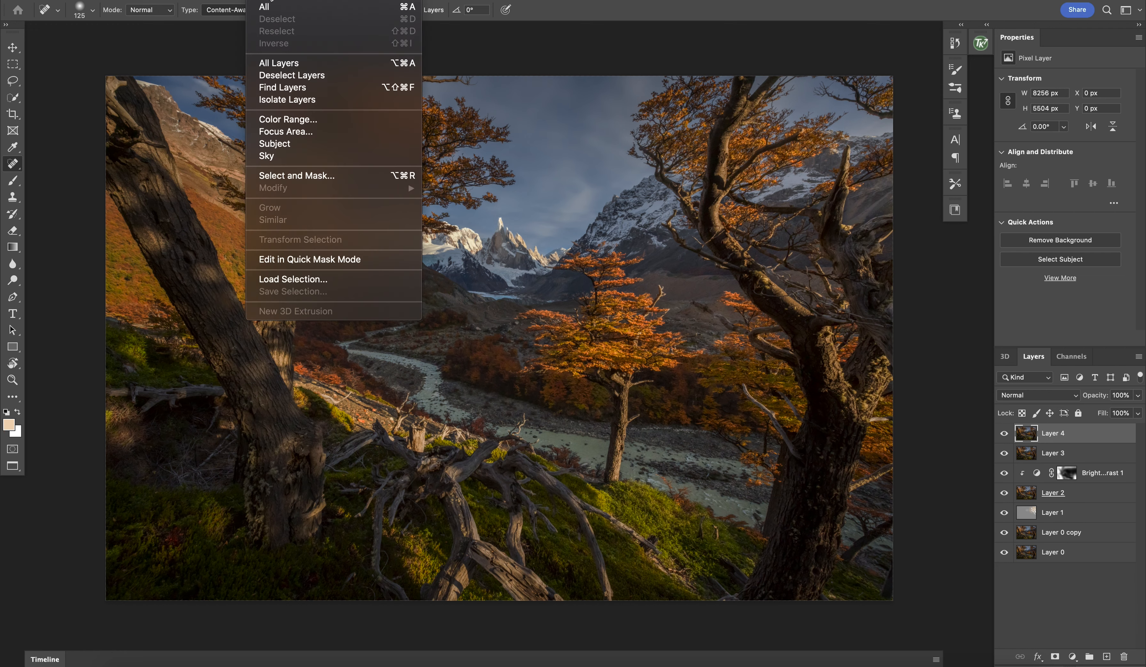
pyautogui.click(298, 0)
pyautogui.click(298, 0)
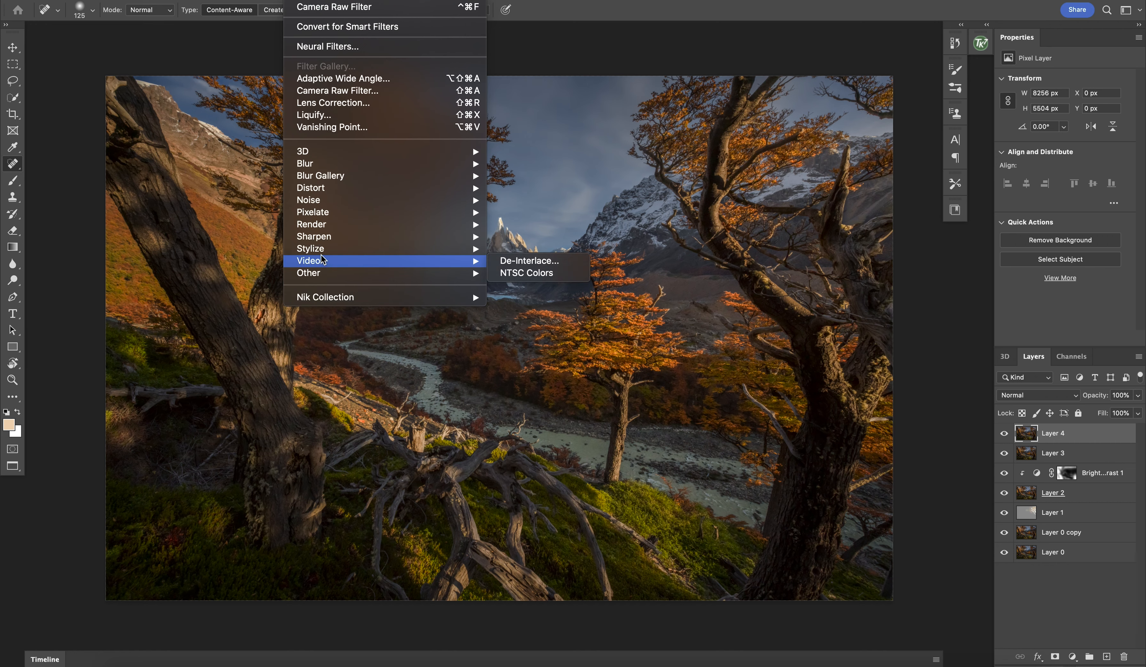
pyautogui.moveTo(471, 272)
pyautogui.click(509, 287)
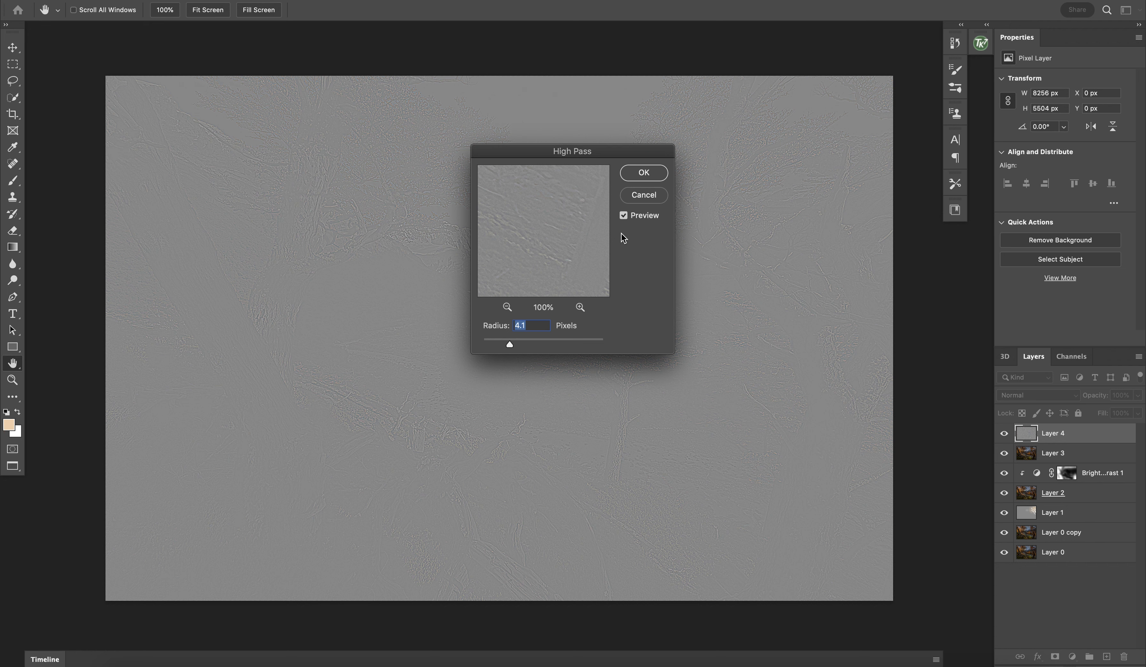
pyautogui.click(643, 174)
pyautogui.press('j')
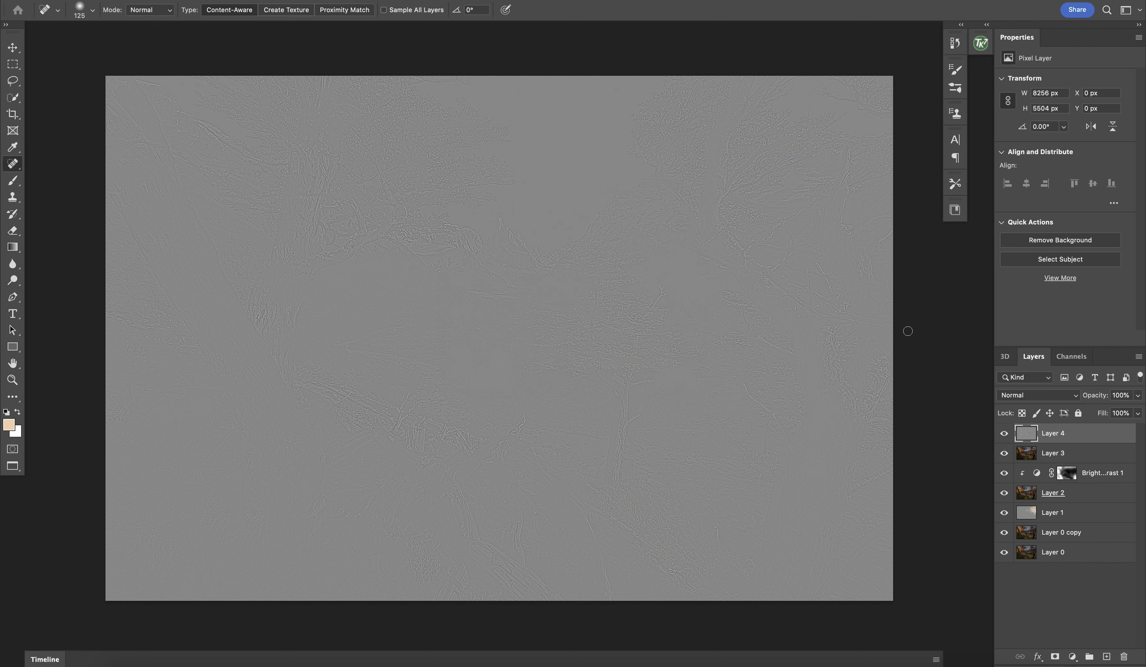
# Step: Set the High Pass layer's blend mode to Soft Light and its opacity to 60%
pyautogui.click(1044, 397)
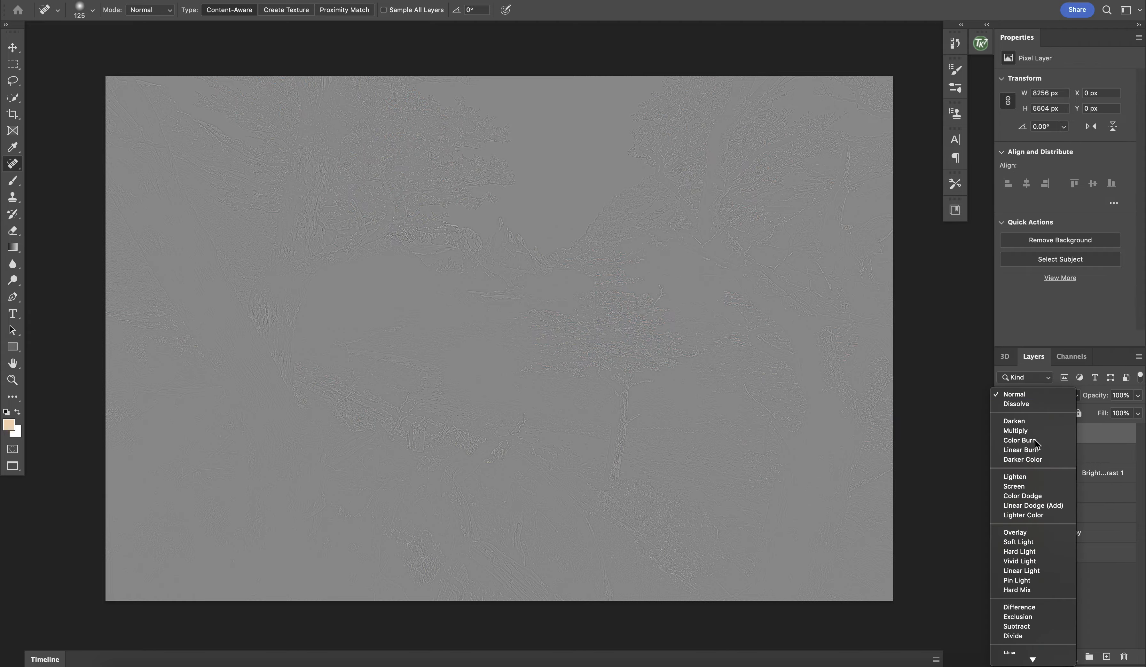
pyautogui.click(1026, 545)
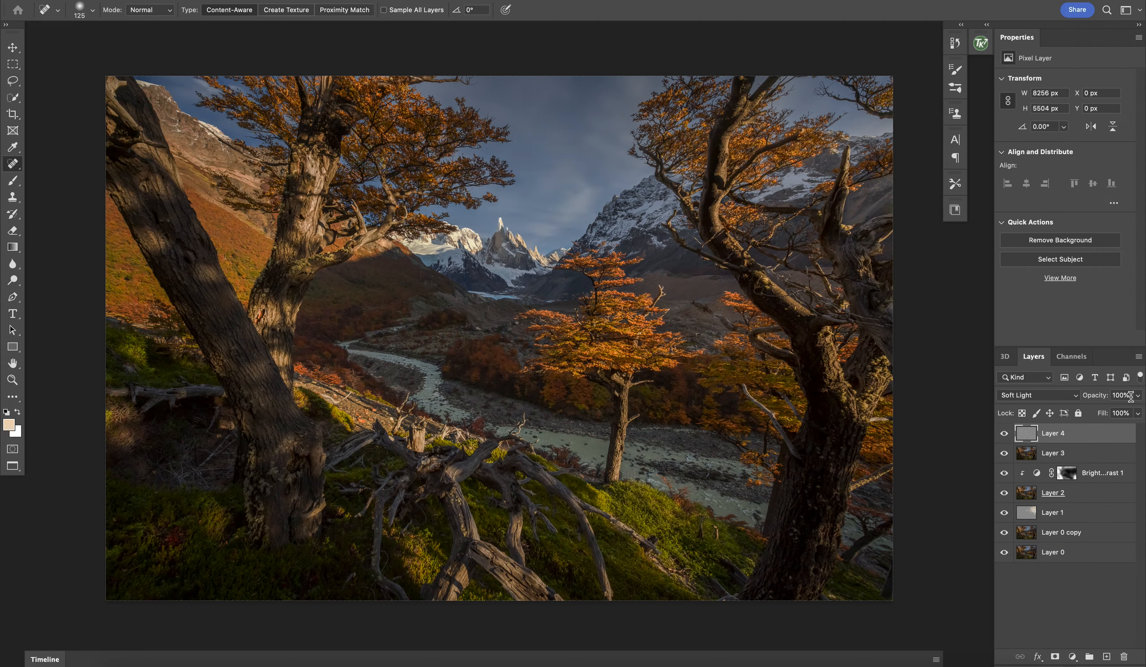
pyautogui.scroll(1, 677, 422)
pyautogui.scroll(6, 678, 422)
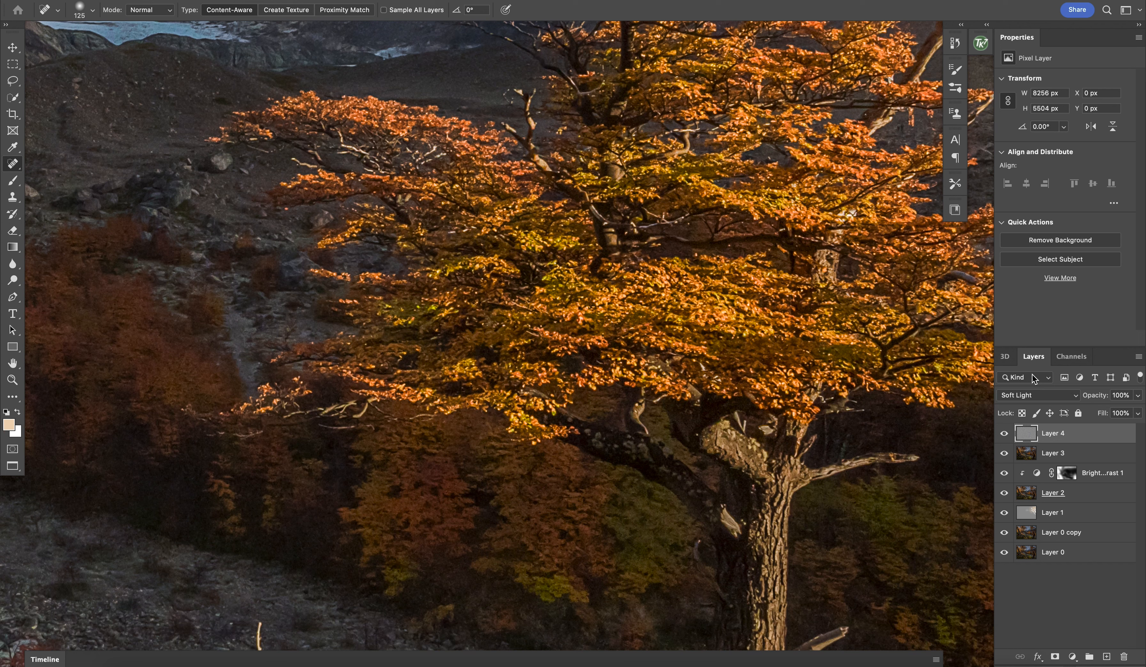
pyautogui.click(1138, 396)
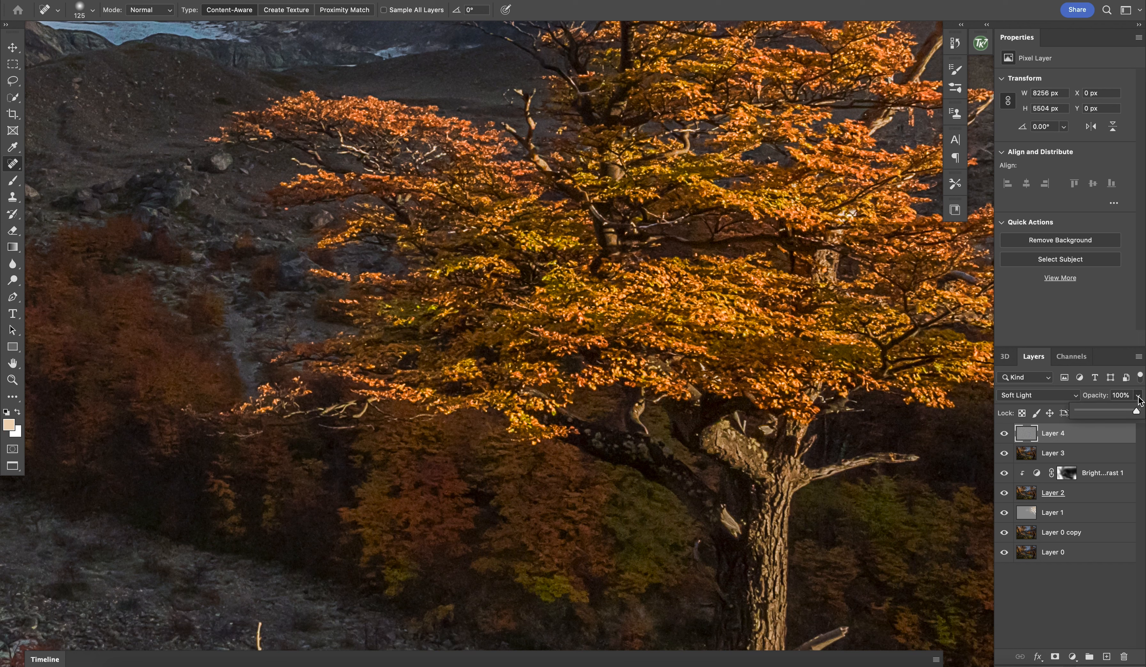
pyautogui.click(1118, 413)
pyautogui.click(884, 483)
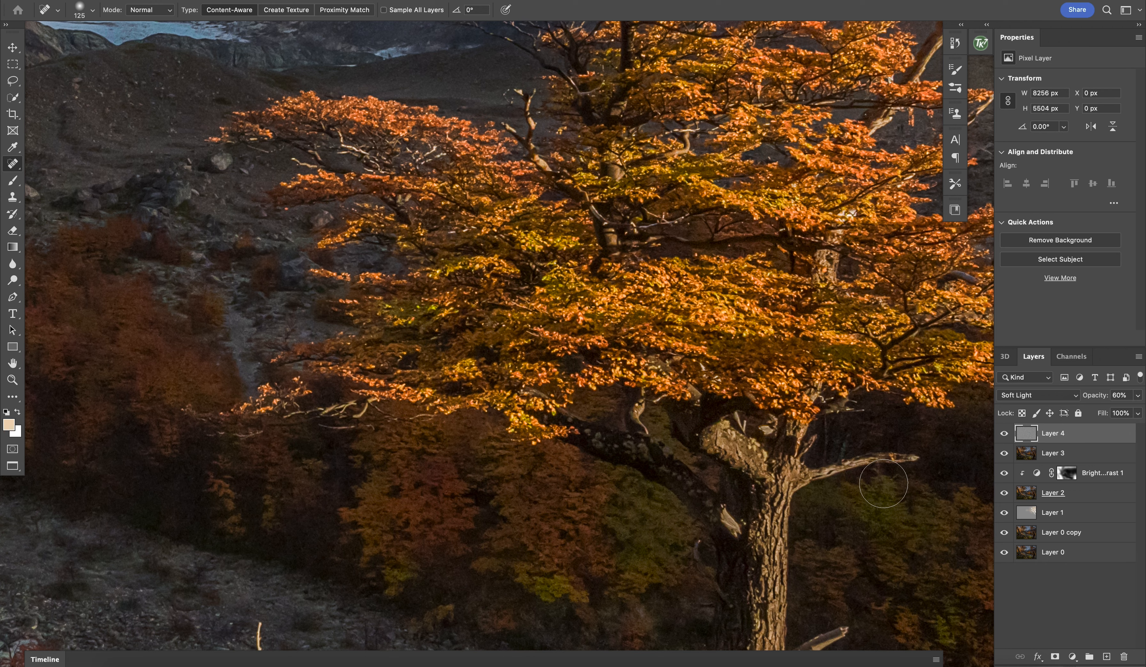
# Step: Stamp all visible layers into a new layer above the High Pass layer
pyautogui.press('super+minus')
pyautogui.press('super+minus')
pyautogui.press('super+minus')
pyautogui.press('super+minus')
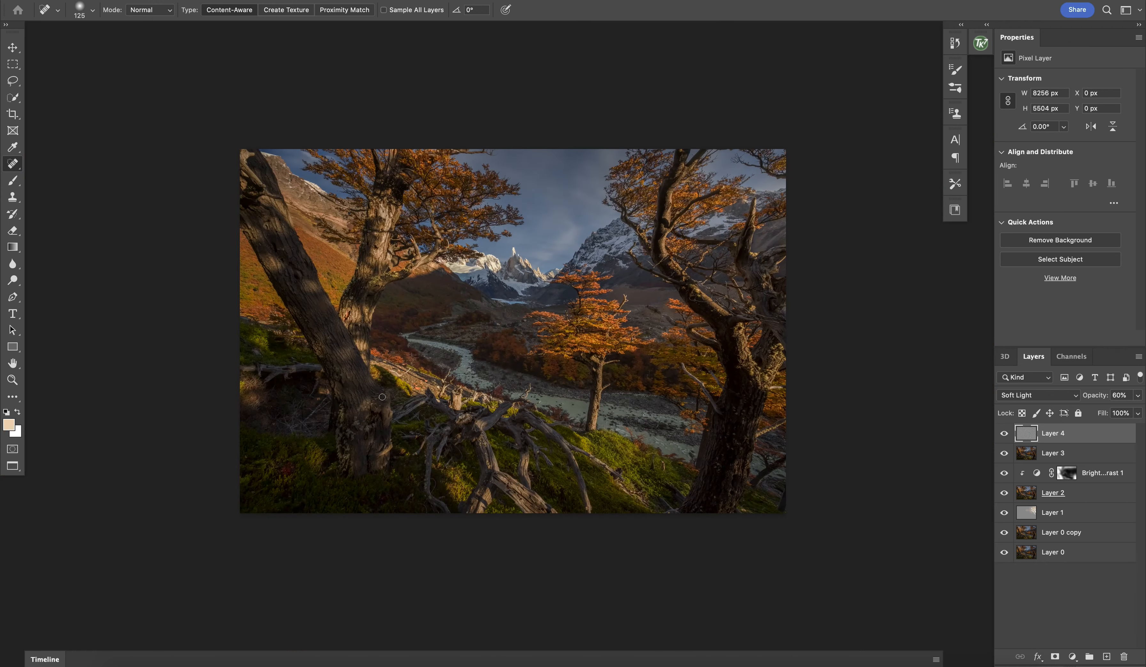
pyautogui.press('super+plus')
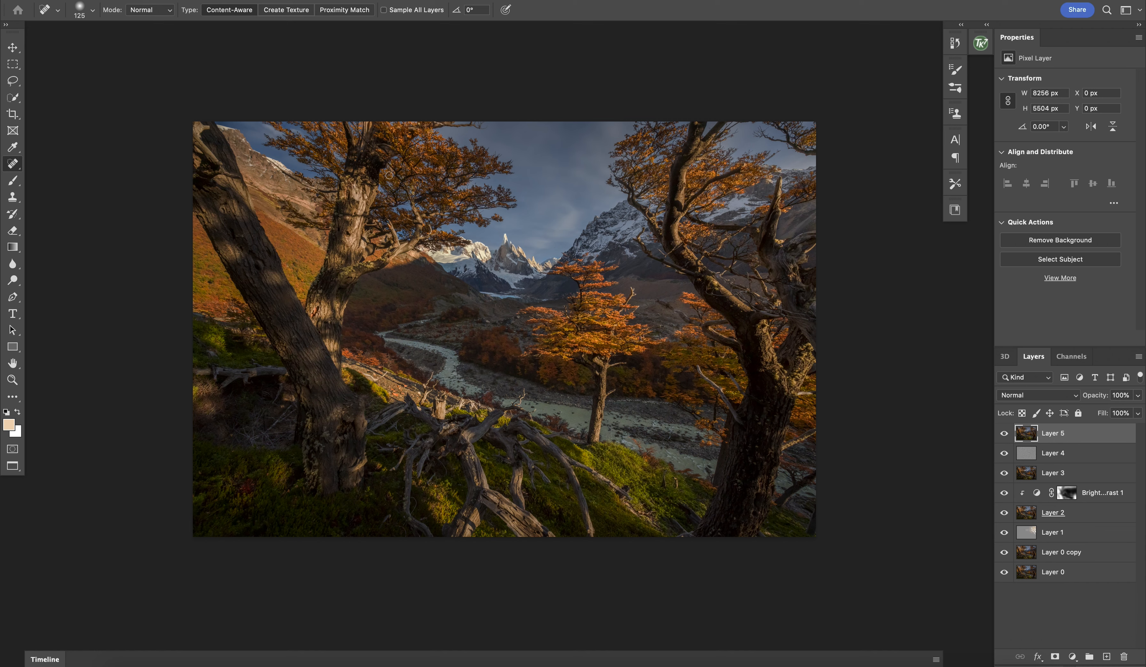
# Step: Apply the Camera Raw filter to the top stamped layer, raising the Blue Primary saturation in the calibration settings
pyautogui.click(298, 2)
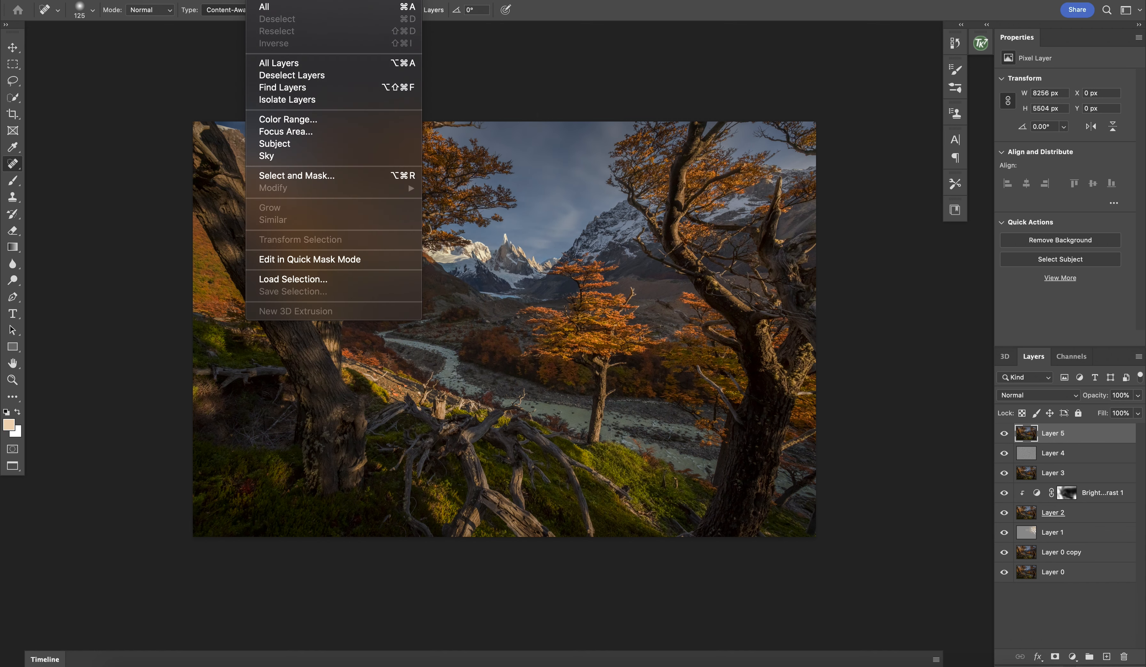
pyautogui.moveTo(299, 1)
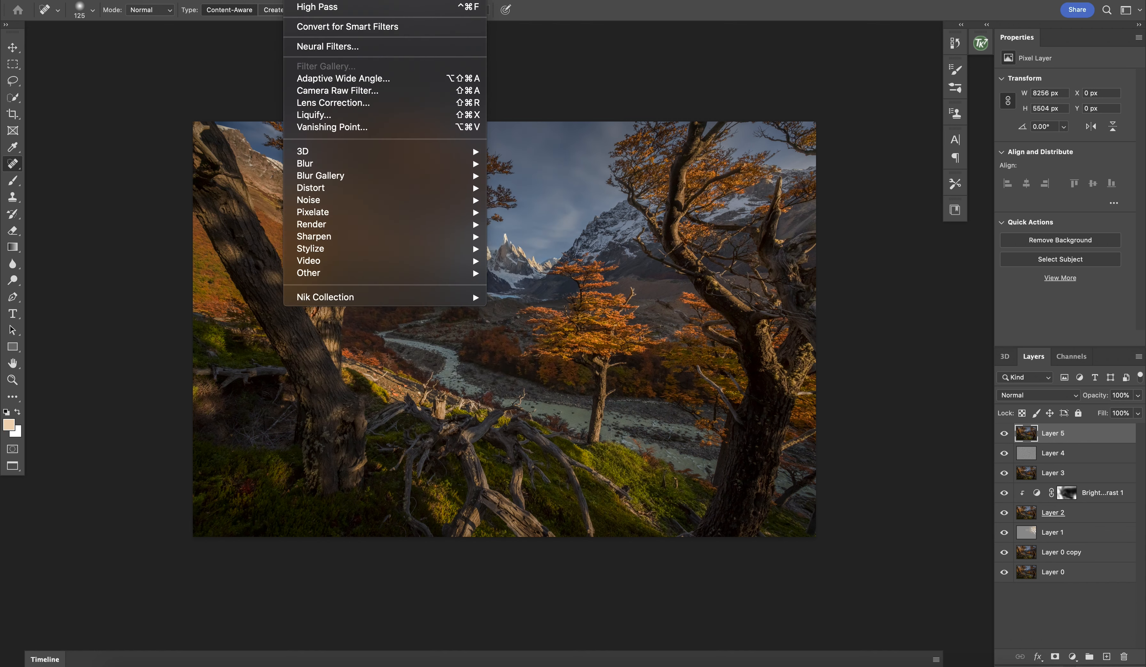
pyautogui.click(317, 91)
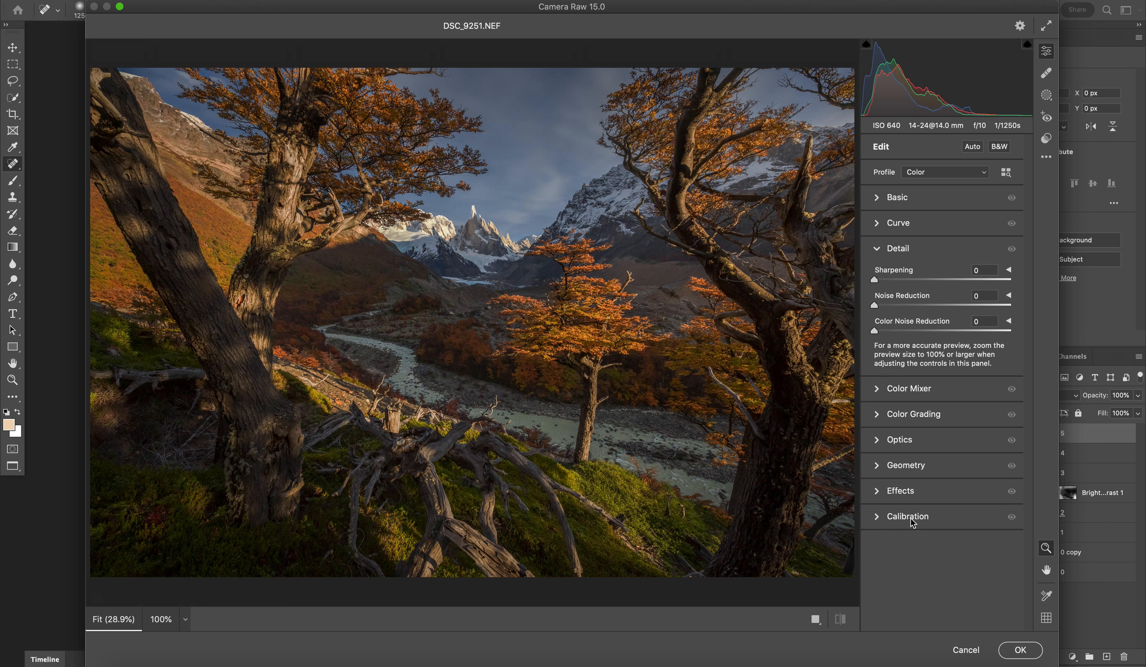
pyautogui.click(908, 517)
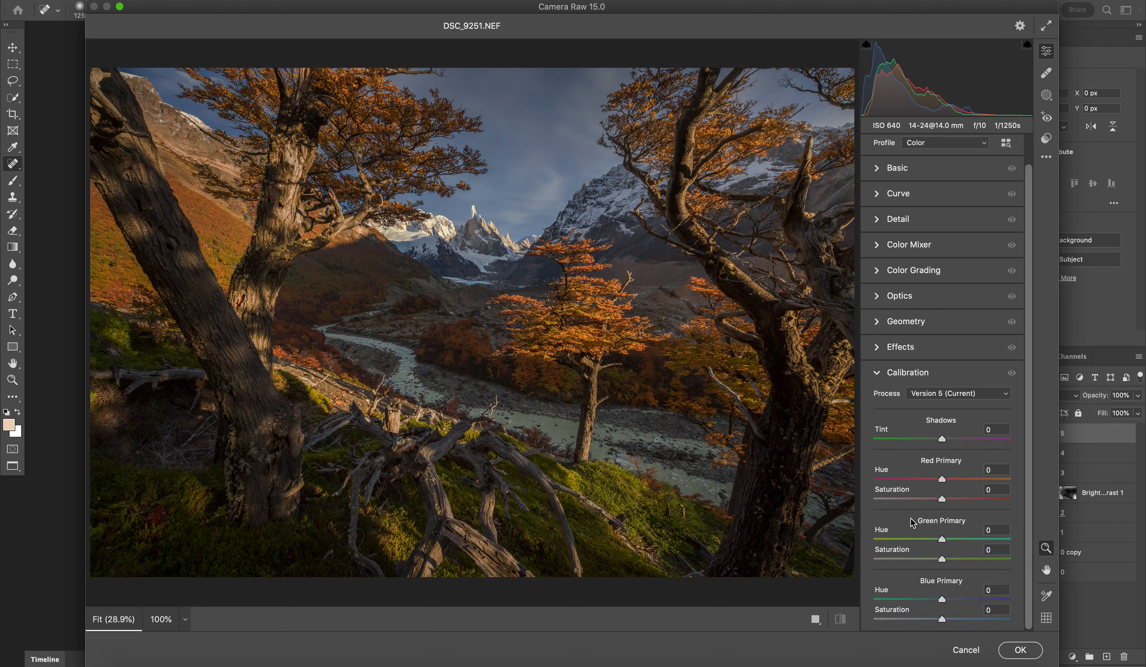
pyautogui.moveTo(960, 622)
pyautogui.mouseDown()
pyautogui.moveTo(973, 623)
pyautogui.moveTo(961, 623)
pyautogui.mouseUp()
pyautogui.click(1022, 651)
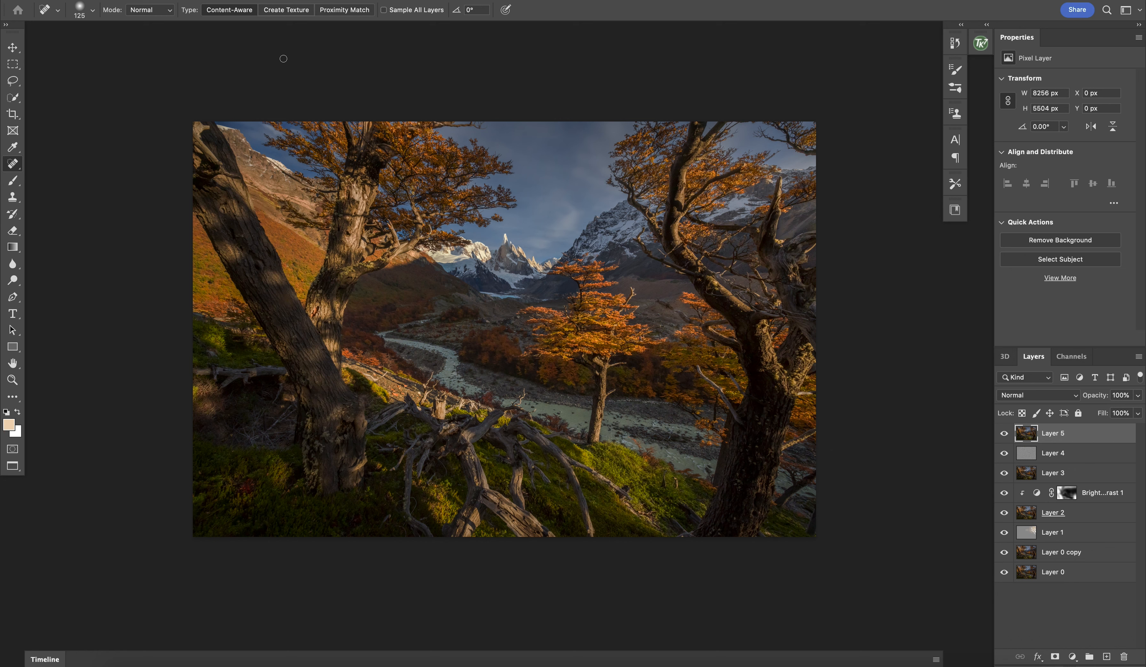
# Step: Start Puppet Warp on the top layer and pin the image around the central peak, the small orange tree and the right-hand tree
pyautogui.click(199, 0)
pyautogui.moveTo(106, 0)
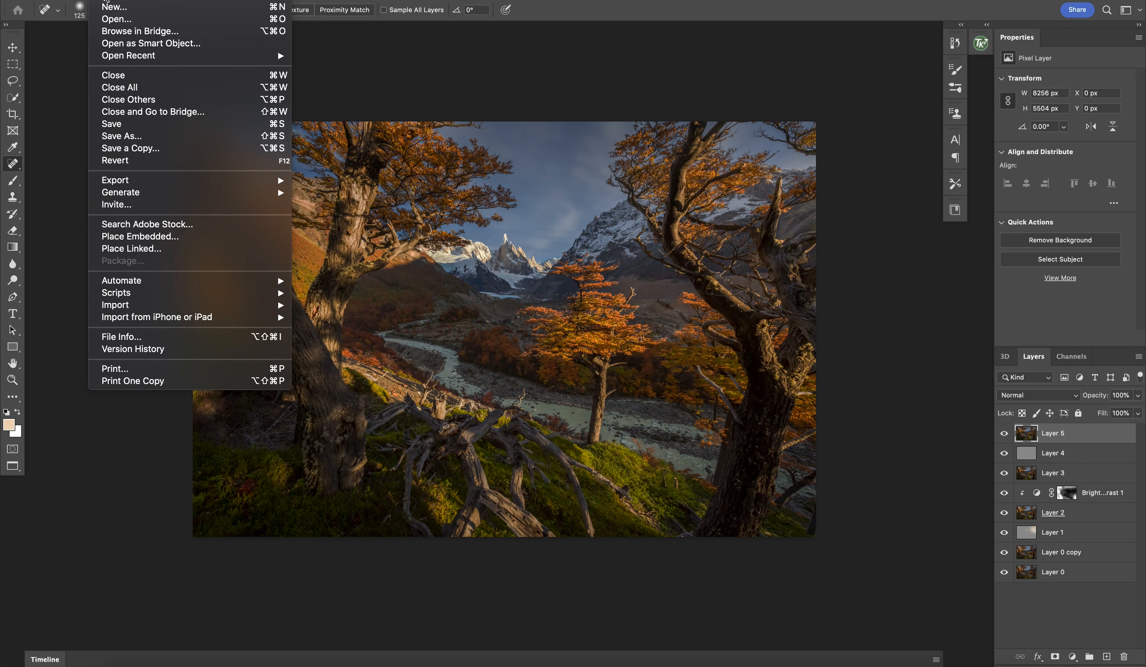
pyautogui.moveTo(160, 1)
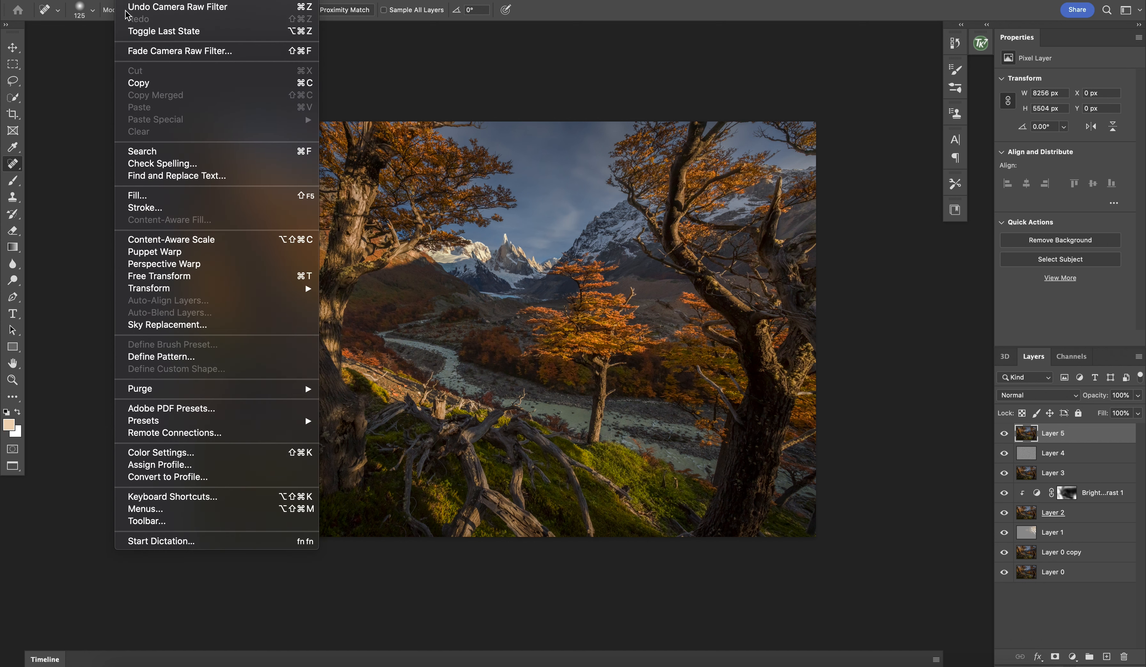
pyautogui.click(153, 252)
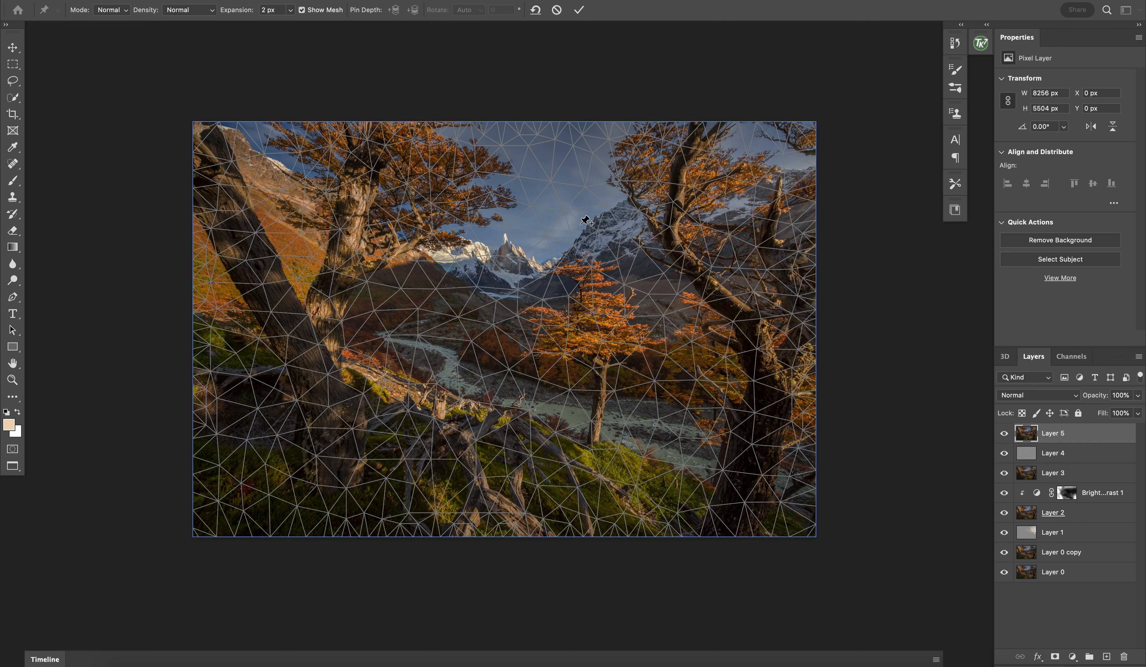
pyautogui.click(505, 220)
pyautogui.click(584, 272)
pyautogui.click(495, 311)
pyautogui.click(391, 251)
pyautogui.click(734, 191)
pyautogui.click(731, 383)
pyautogui.click(739, 451)
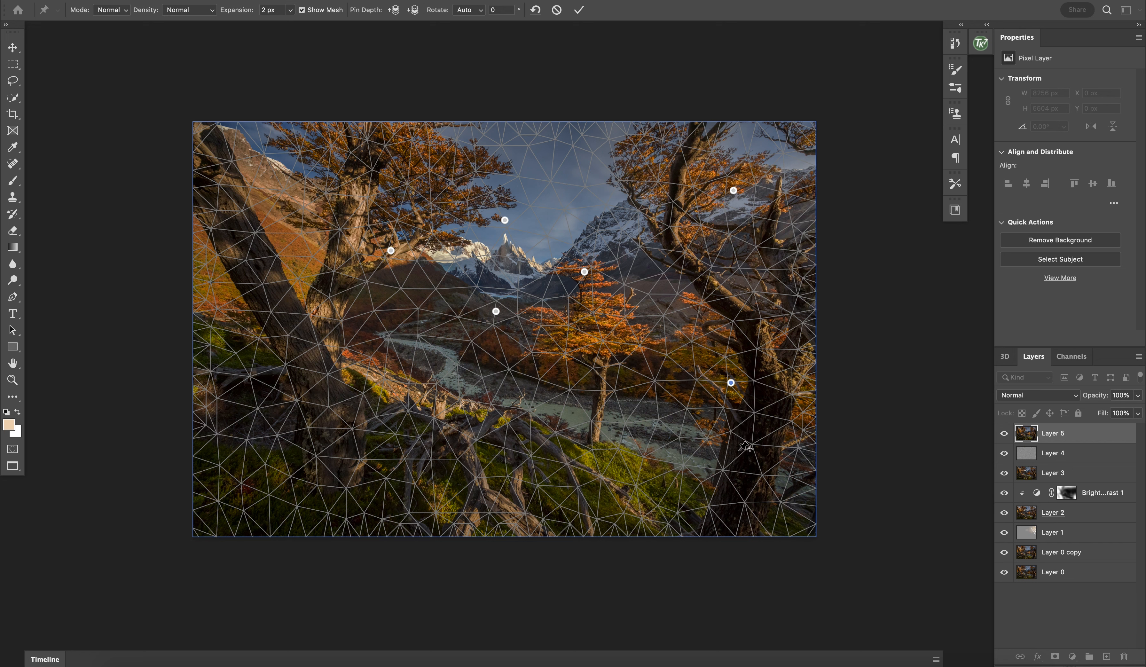
# Step: Add warp pins across the foreground, the left-hand trunk and slope, and the upper edge of the picture
pyautogui.click(543, 465)
pyautogui.click(229, 497)
pyautogui.click(217, 164)
pyautogui.click(543, 146)
pyautogui.click(633, 143)
pyautogui.click(314, 144)
pyautogui.click(262, 367)
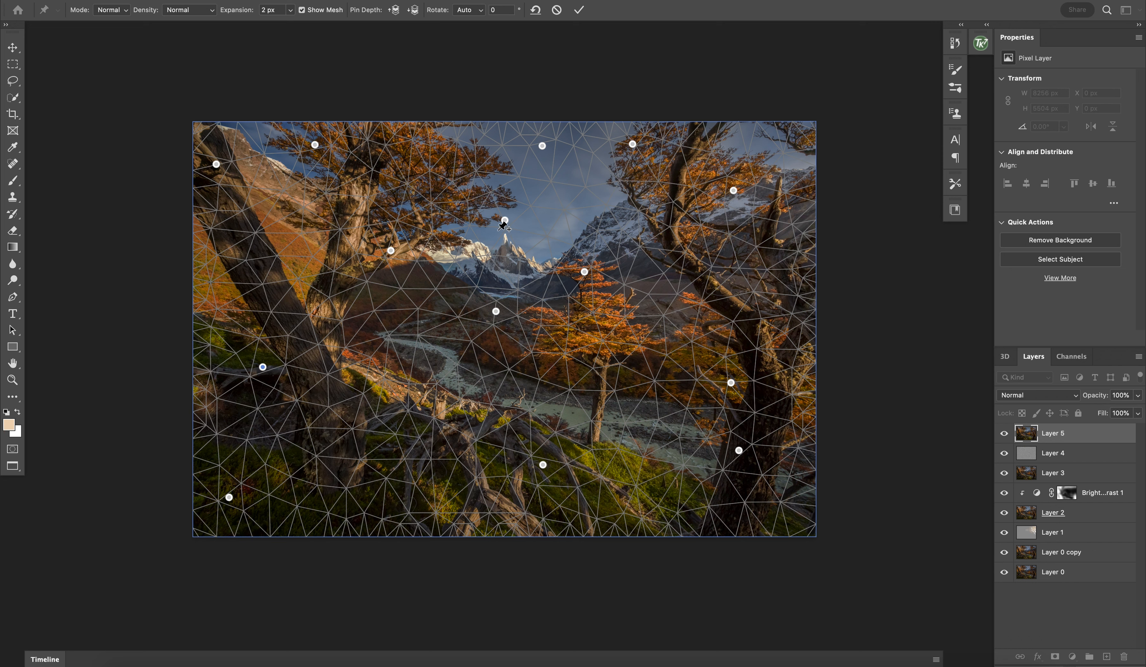
# Step: Stretch the central mountain peak slightly upward with the pin above it and apply the warp
pyautogui.moveTo(505, 221); pyautogui.dragTo(506, 214)
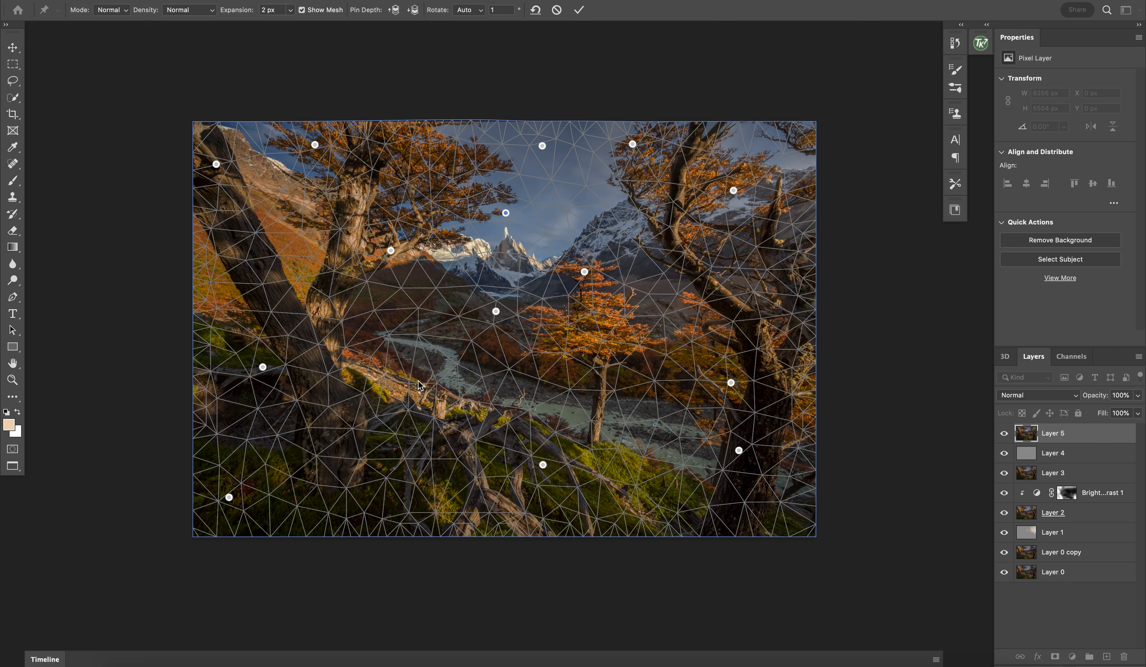
pyautogui.press('Return')
pyautogui.press('j')
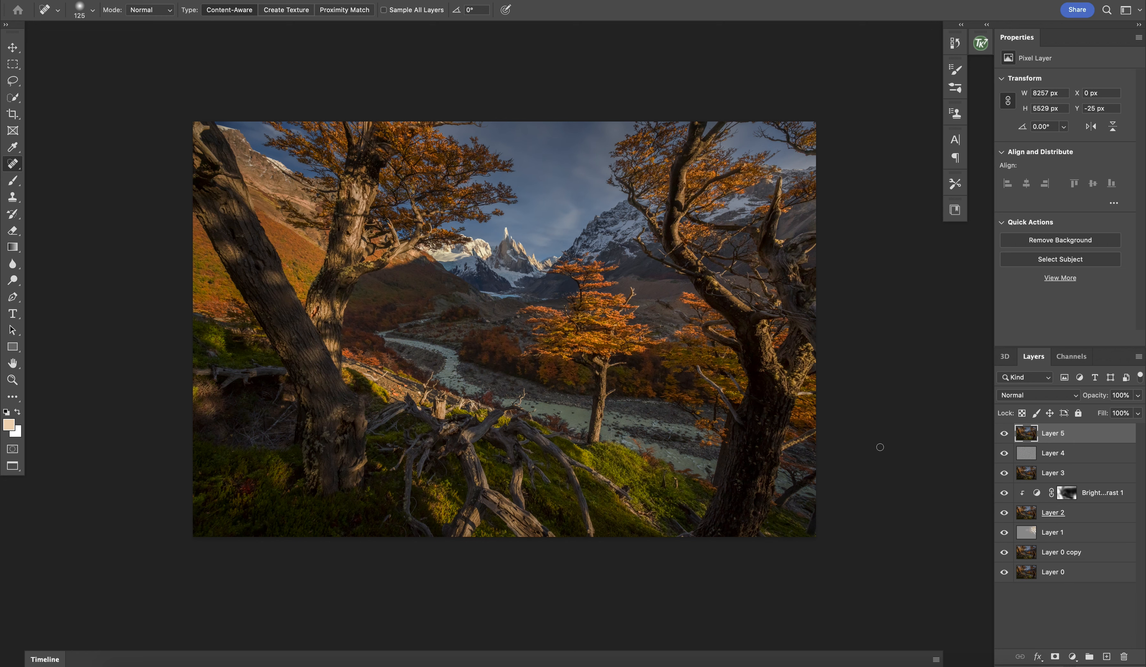
# Step: Duplicate the warped layer and mask the copy with a Color Range selection at Fuzziness 39, sampled from the dark area beside the right-hand trunk
pyautogui.hotkey('ctrl', 'j')
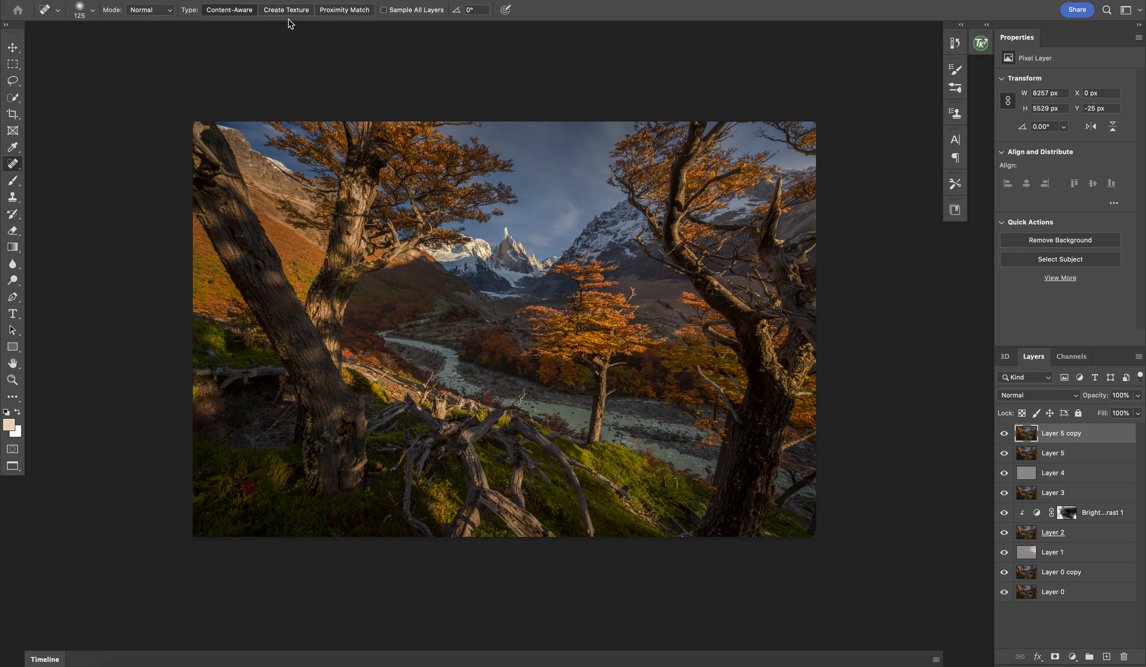
pyautogui.click(259, 1)
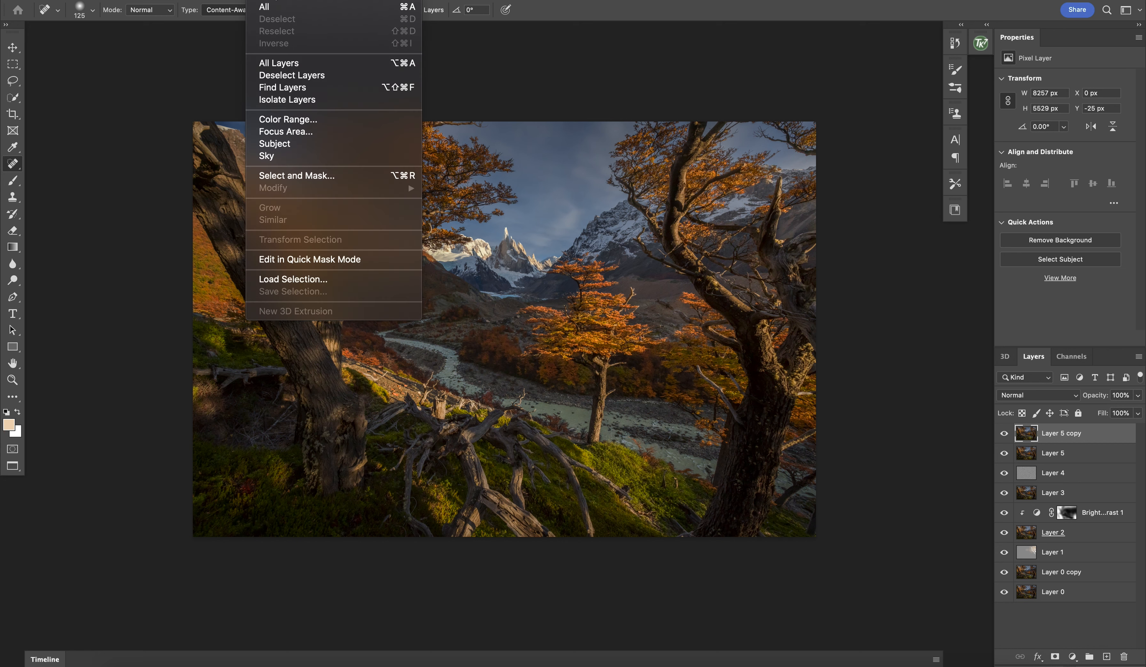
pyautogui.click(289, 124)
pyautogui.click(450, 376)
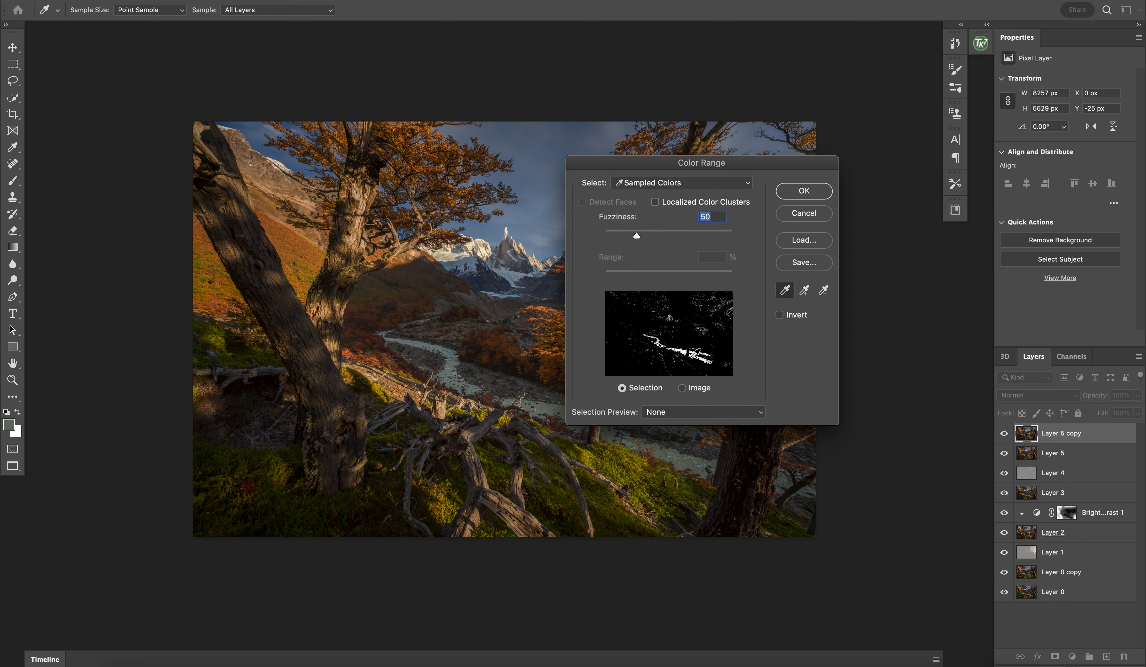
pyautogui.moveTo(731, 170); pyautogui.dragTo(598, 157)
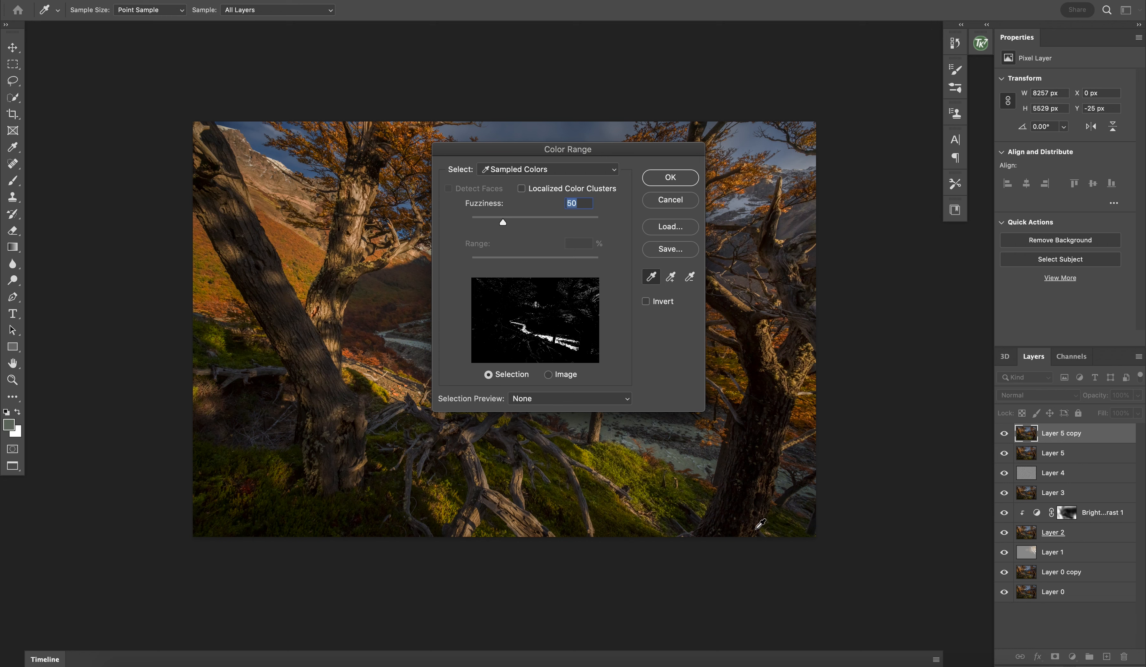
pyautogui.click(786, 486)
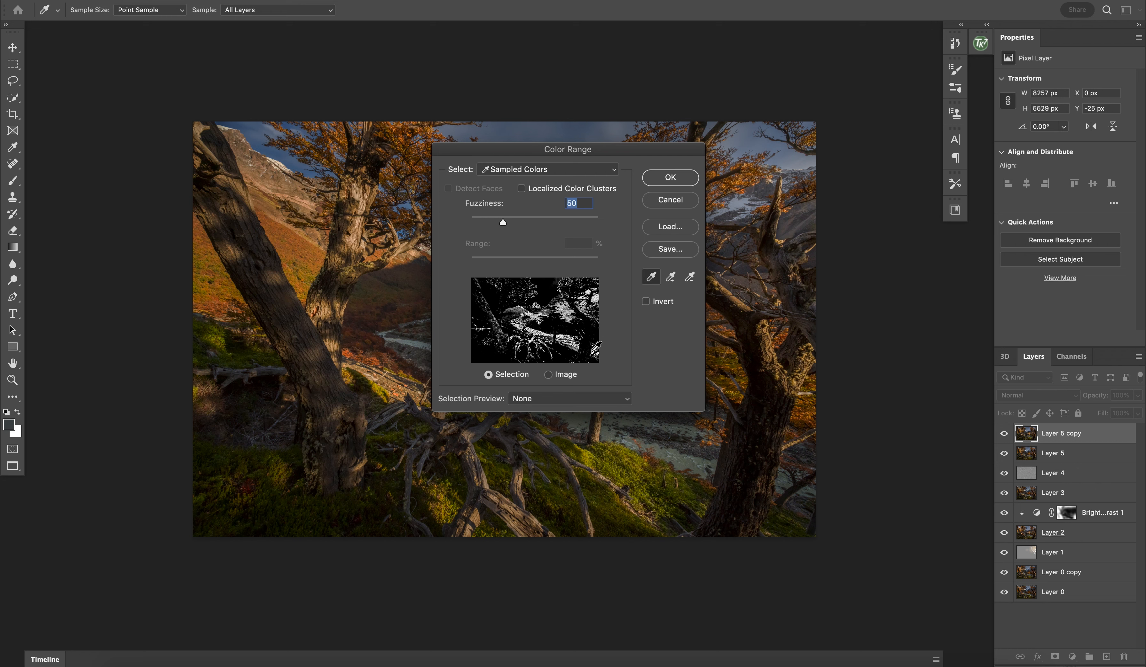
pyautogui.moveTo(502, 223)
pyautogui.mouseDown()
pyautogui.moveTo(484, 224)
pyautogui.moveTo(506, 226)
pyautogui.moveTo(496, 226)
pyautogui.mouseUp()
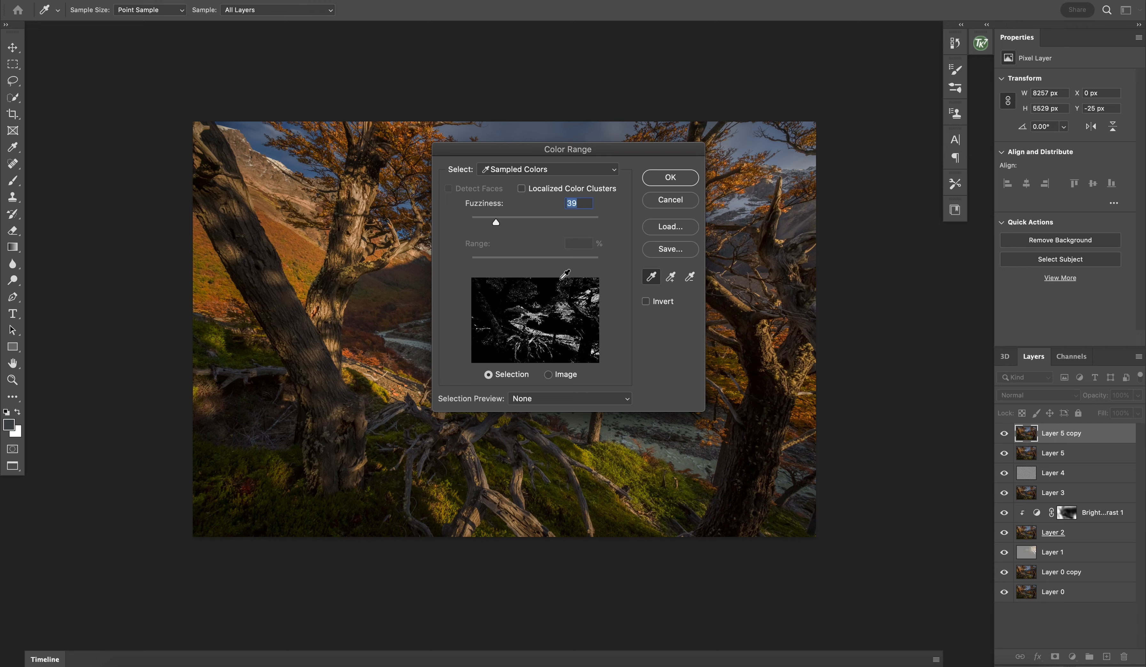
pyautogui.click(677, 181)
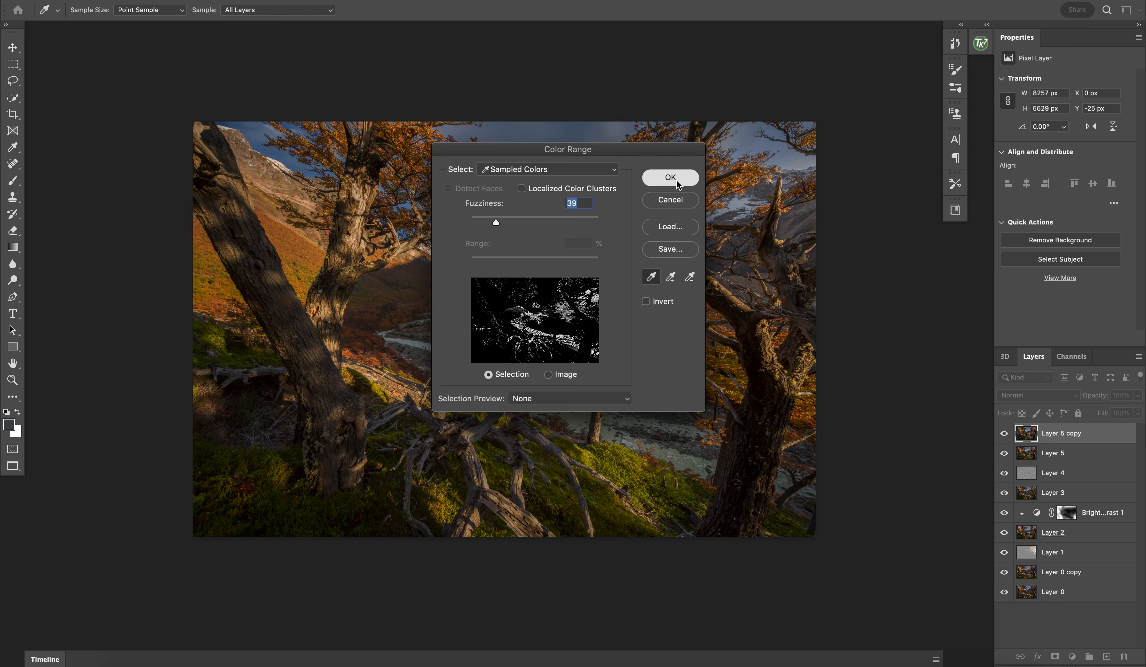
pyautogui.press('j')
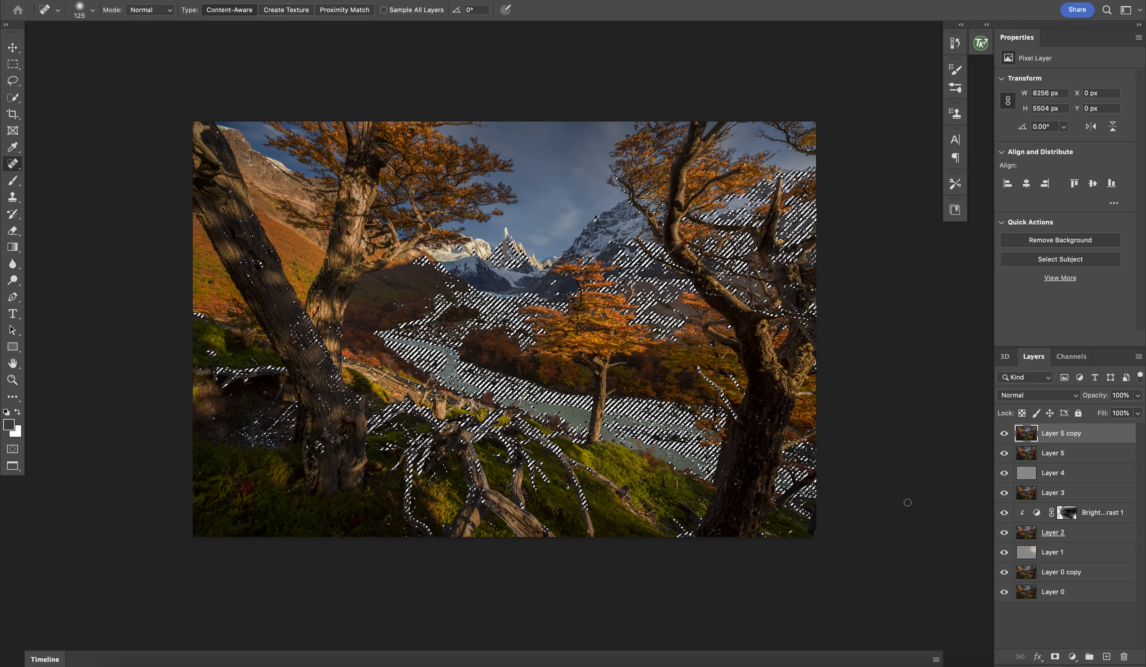
pyautogui.click(1055, 657)
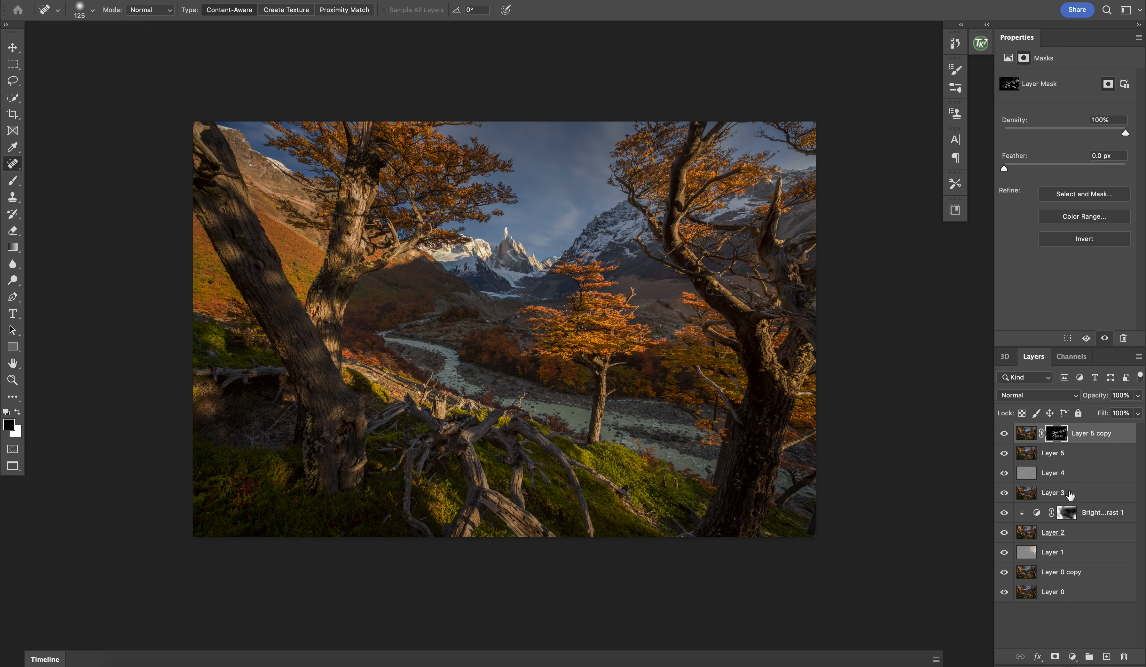
# Step: Add a Brightness/Contrast adjustment clipped to the masked copy and set its Brightness to 35
pyautogui.click(1073, 657)
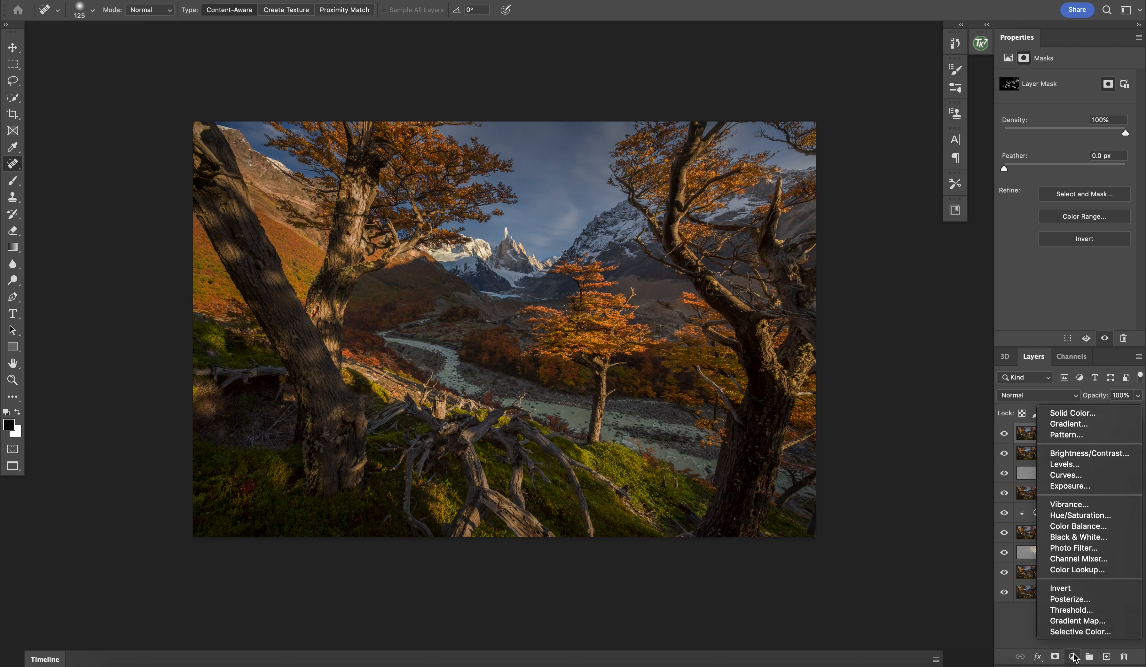
pyautogui.click(1078, 458)
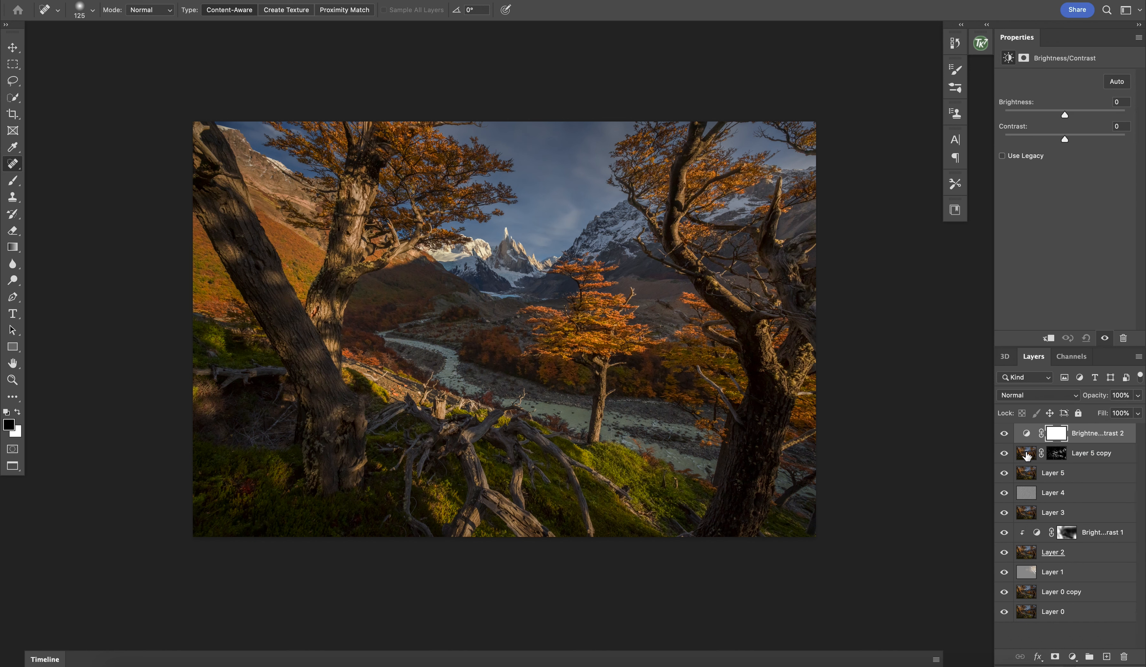
pyautogui.click(1048, 338)
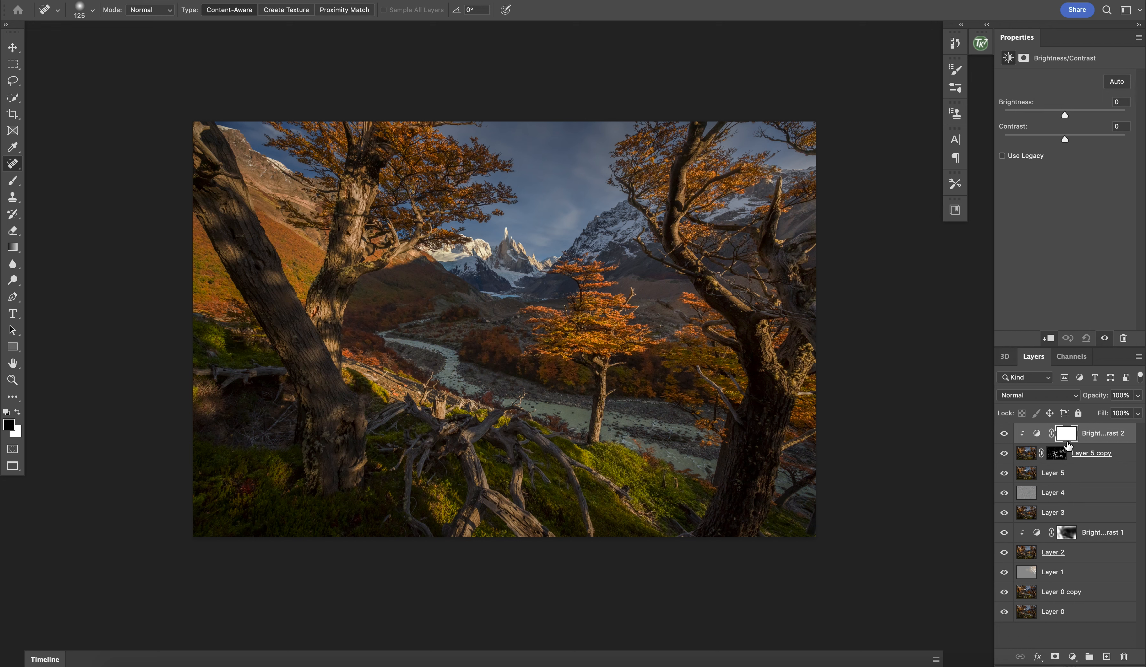
pyautogui.click(1078, 112)
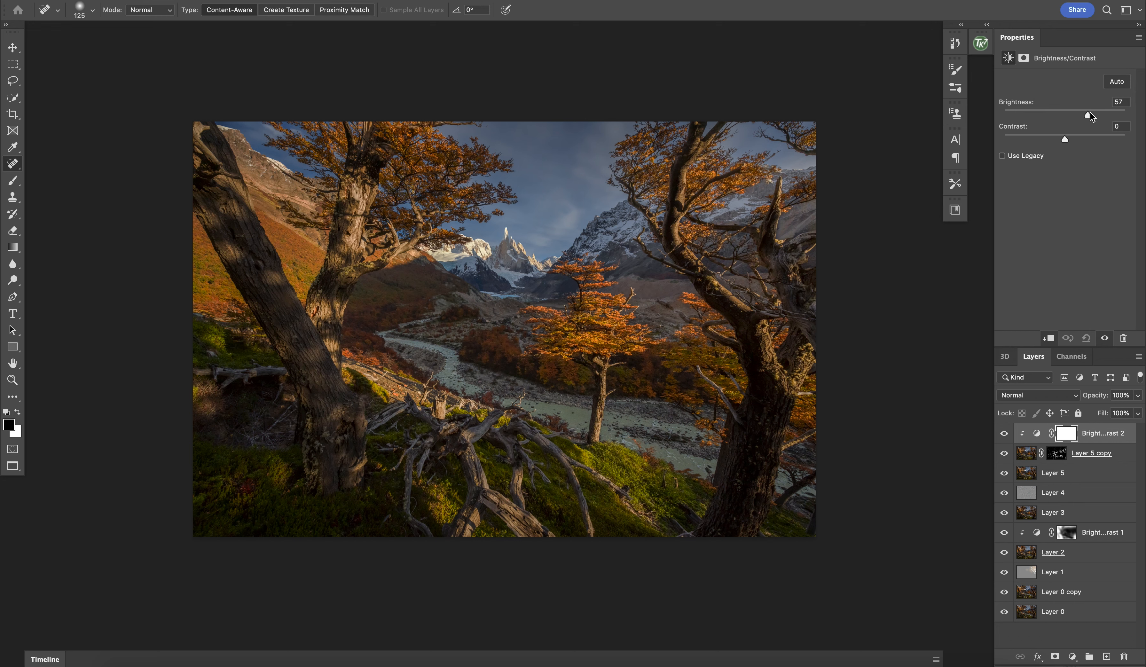
pyautogui.moveTo(1101, 112); pyautogui.dragTo(1077, 114)
# Step: Paint black on the copy's mask with a large brush at 100% flow, limiting the brightening to the river area
pyautogui.click(1056, 455)
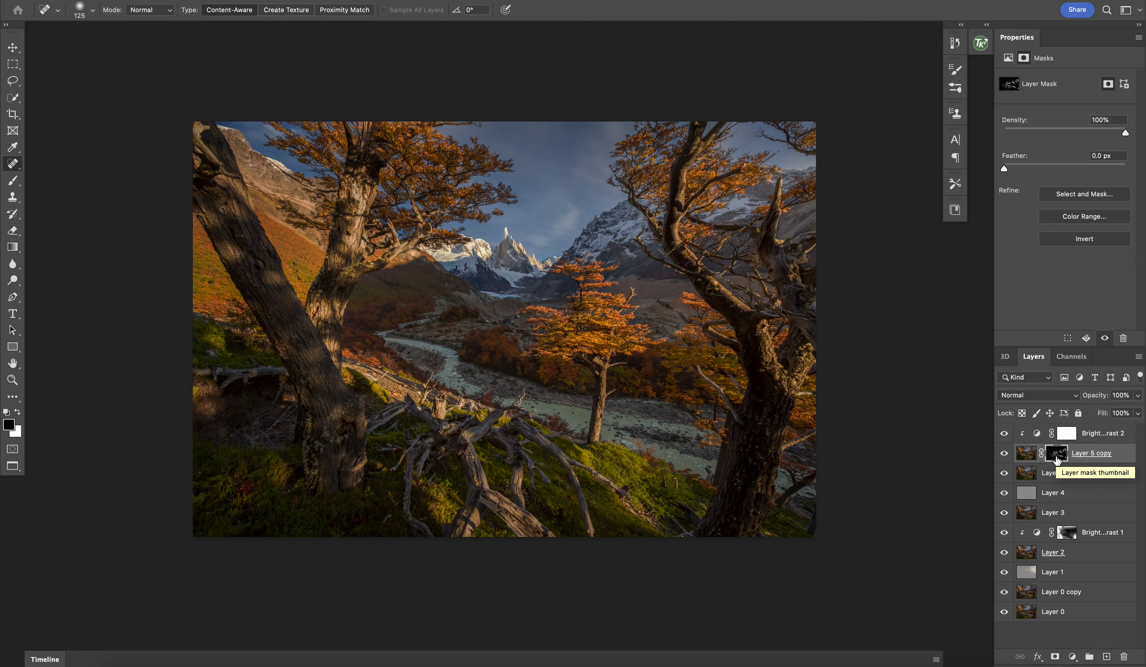
pyautogui.press('b')
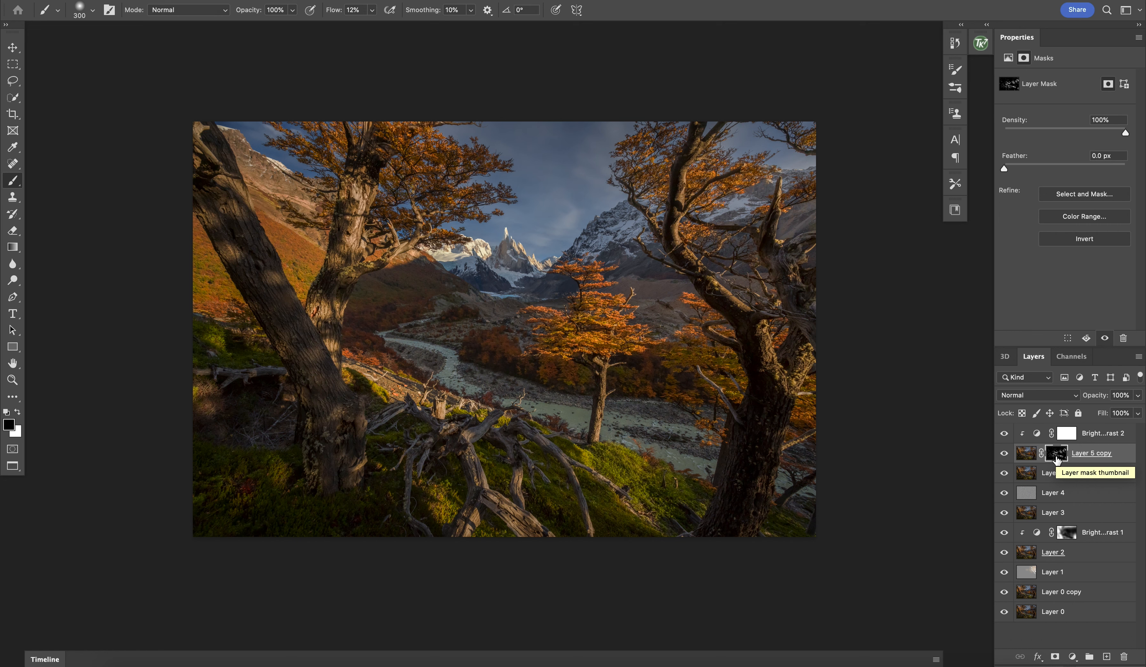
pyautogui.click(372, 14)
pyautogui.moveTo(423, 27); pyautogui.dragTo(430, 28)
pyautogui.press(']')
pyautogui.press(']')
pyautogui.press(']')
pyautogui.press(']')
pyautogui.press(']')
pyautogui.press(']')
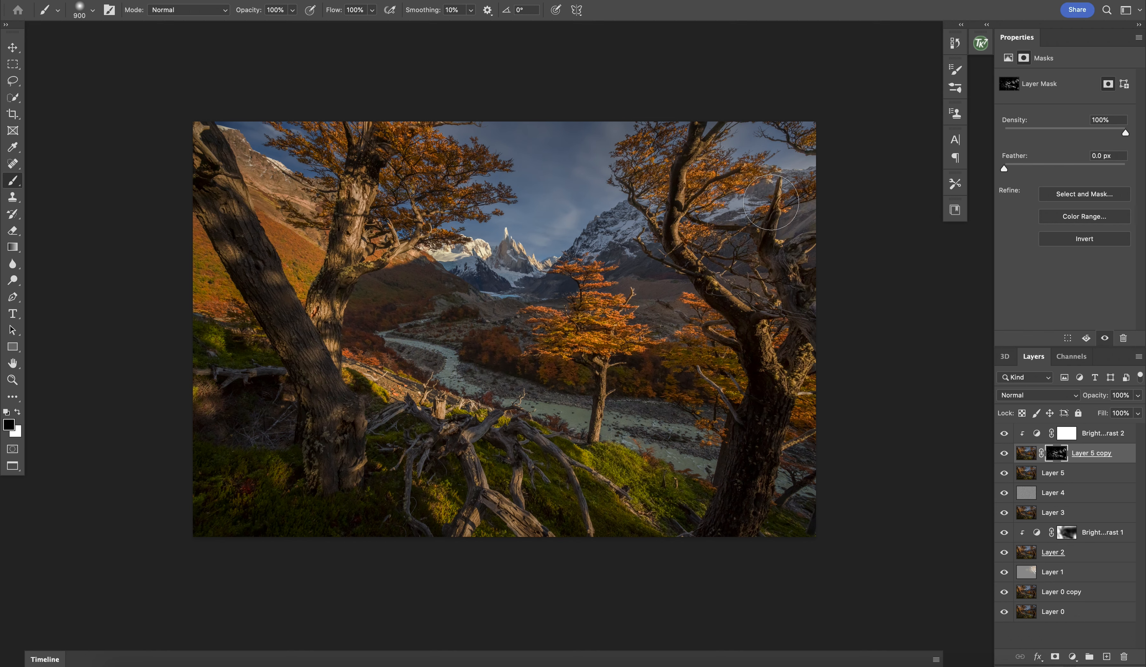
pyautogui.press(']')
pyautogui.press(']')
pyautogui.press(']')
pyautogui.press(']')
pyautogui.scroll(3, 423, 356)
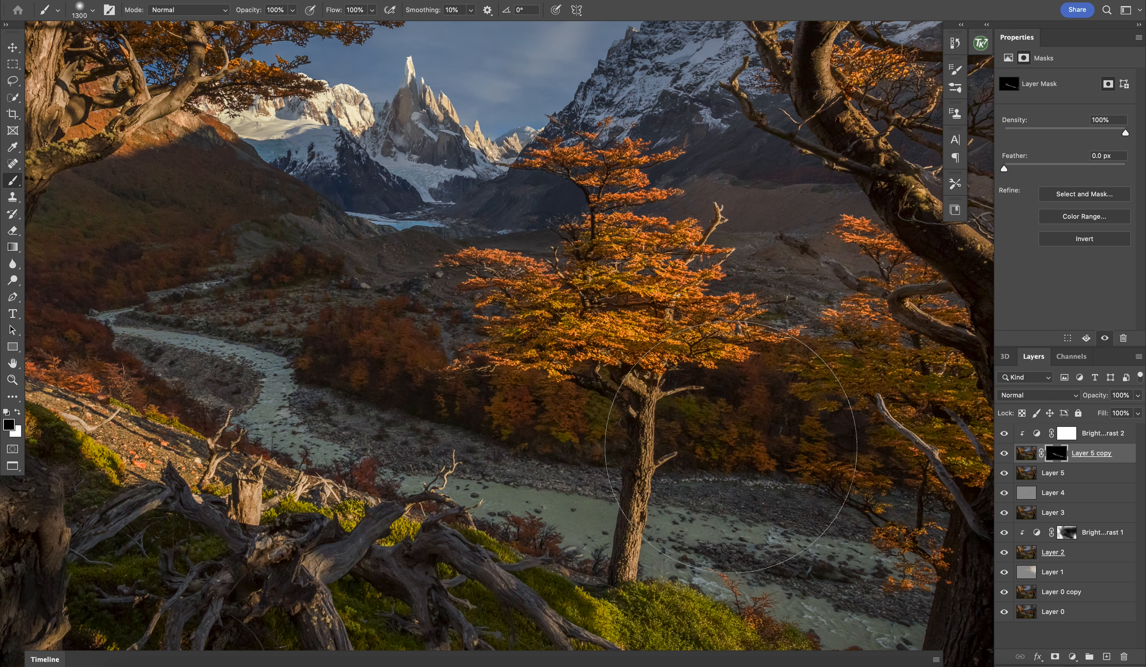
pyautogui.press('super+plus')
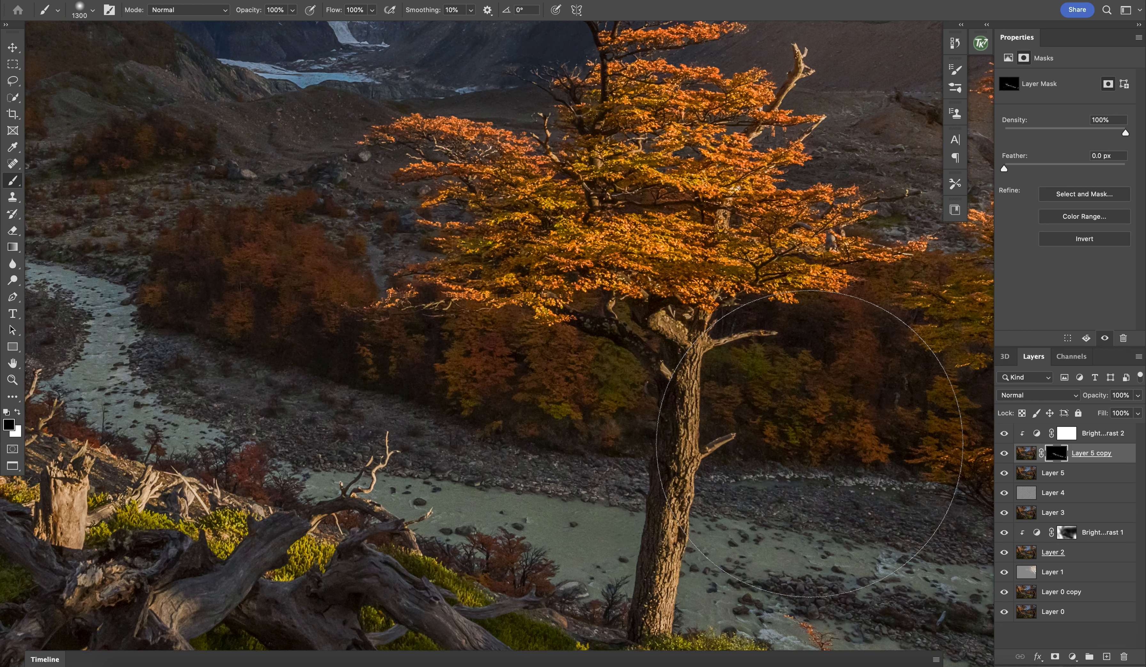
pyautogui.press('super+minus')
pyautogui.press('[')
pyautogui.press('[')
pyautogui.press('[')
pyautogui.press('[')
# Step: Set the Brightness of the clipped Brightness/Contrast adjustment above the river mask to 82
pyautogui.click(1068, 433)
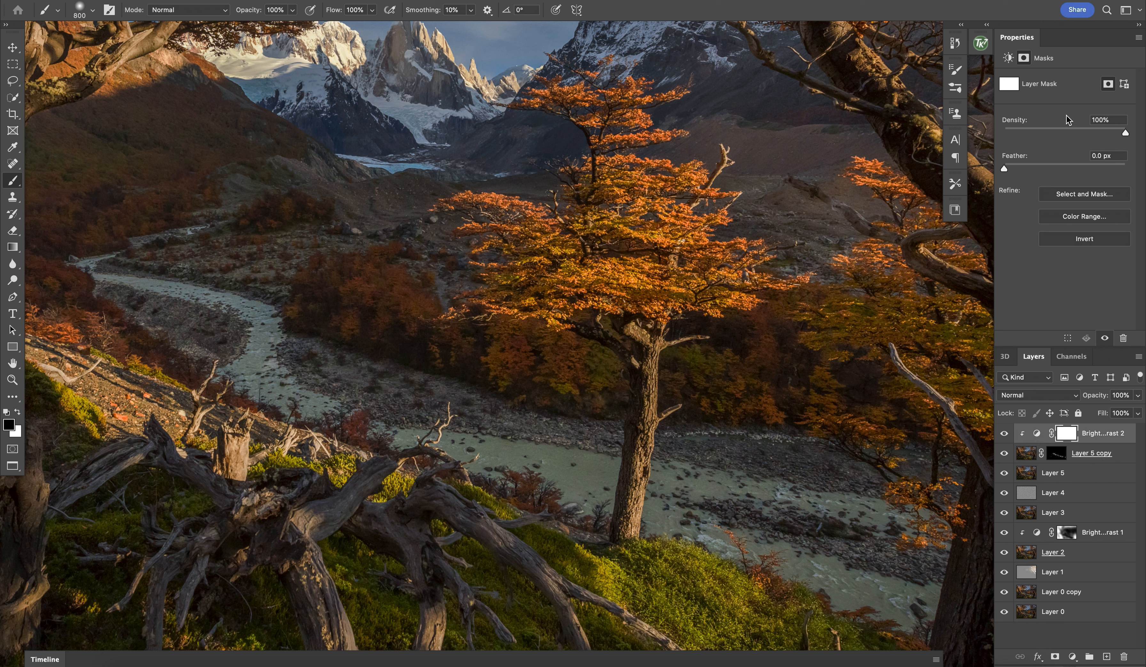
pyautogui.click(1037, 433)
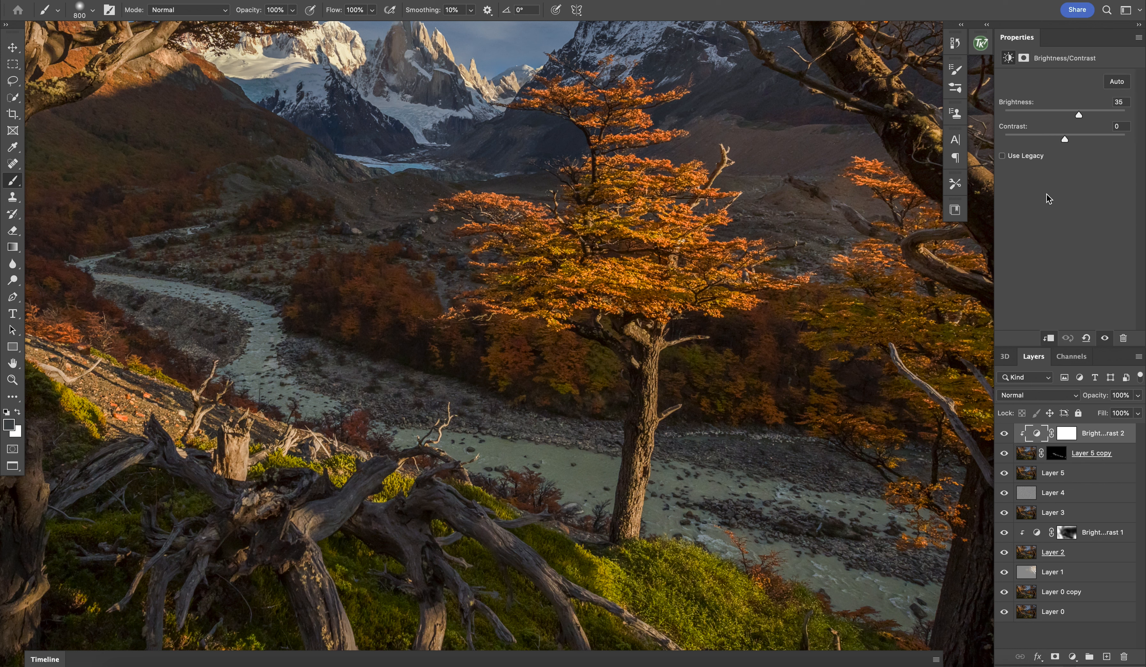
pyautogui.moveTo(1078, 113); pyautogui.dragTo(1098, 114)
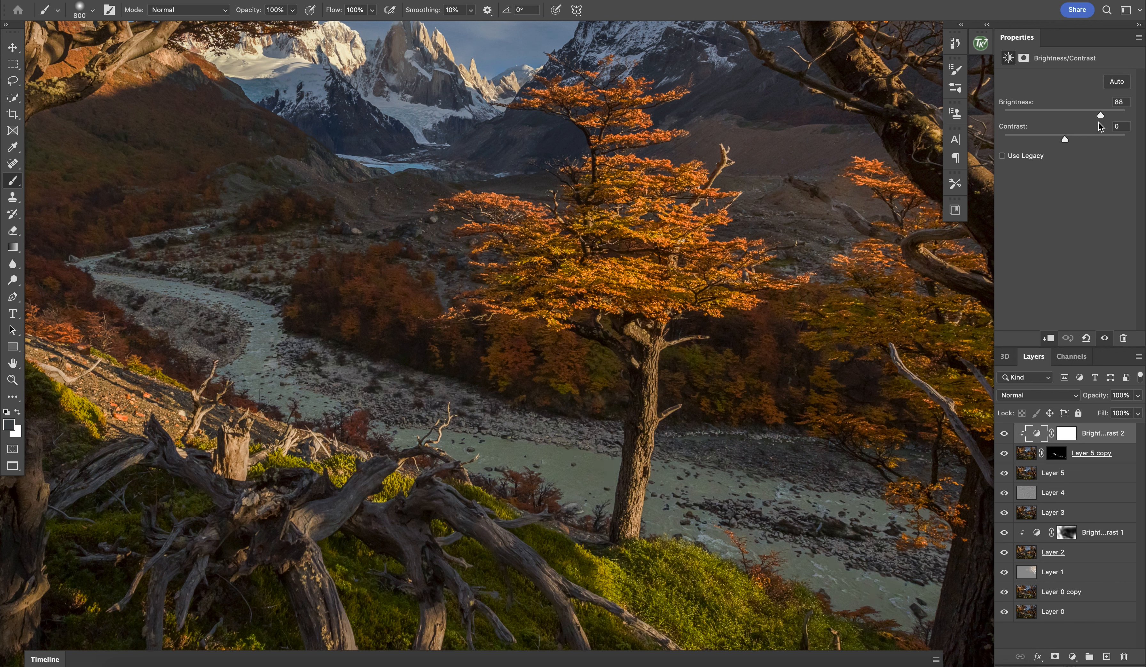
# Step: Paint black on the river mask along the gravel bank above the water with a 200 px brush
pyautogui.click(1056, 453)
pyautogui.press('[')
pyautogui.press('[')
pyautogui.press('[')
pyautogui.press('[')
pyautogui.press('[')
pyautogui.press('[')
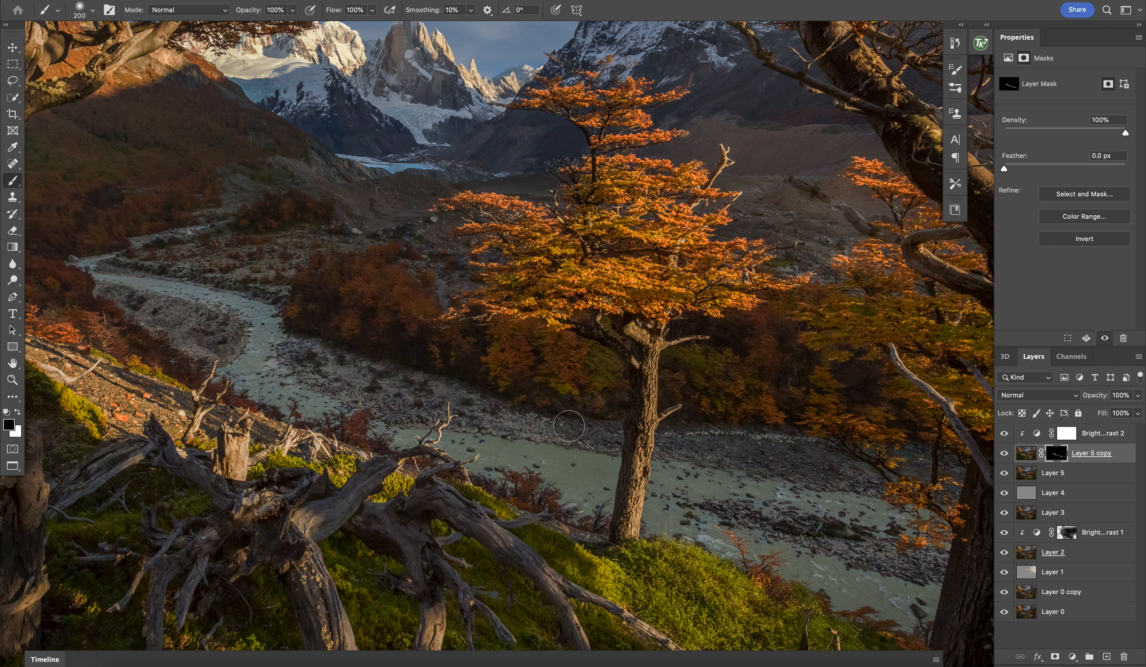
pyautogui.moveTo(466, 417)
pyautogui.mouseDown()
pyautogui.moveTo(396, 410)
pyautogui.moveTo(321, 370)
pyautogui.mouseUp()
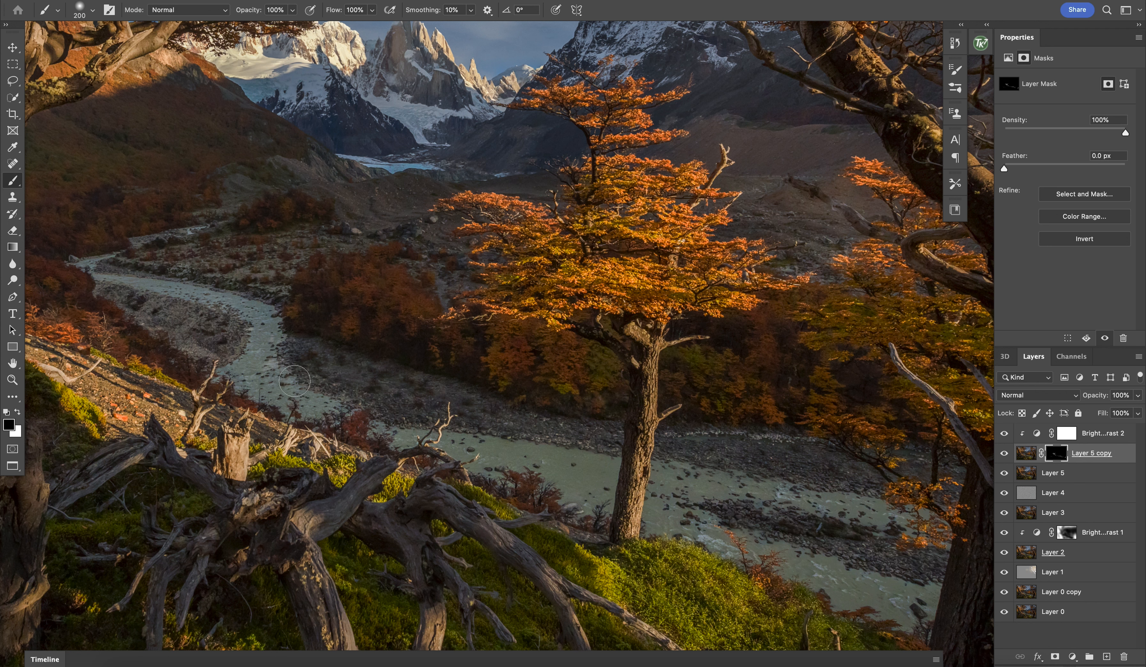
# Step: Paint black on the river mask over the gravel beside the river bend and along the far upstream bank
pyautogui.moveTo(219, 343)
pyautogui.mouseDown()
pyautogui.moveTo(155, 299)
pyautogui.moveTo(97, 296)
pyautogui.moveTo(218, 368)
pyautogui.moveTo(124, 299)
pyautogui.moveTo(211, 364)
pyautogui.mouseUp()
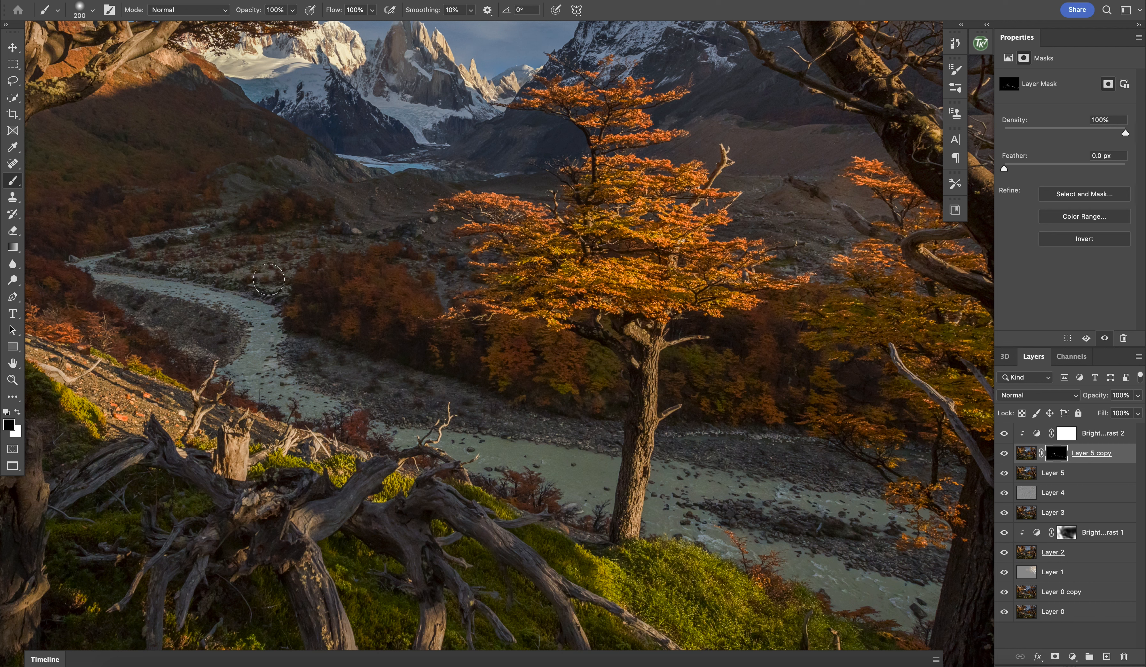
pyautogui.moveTo(278, 289); pyautogui.dragTo(144, 254)
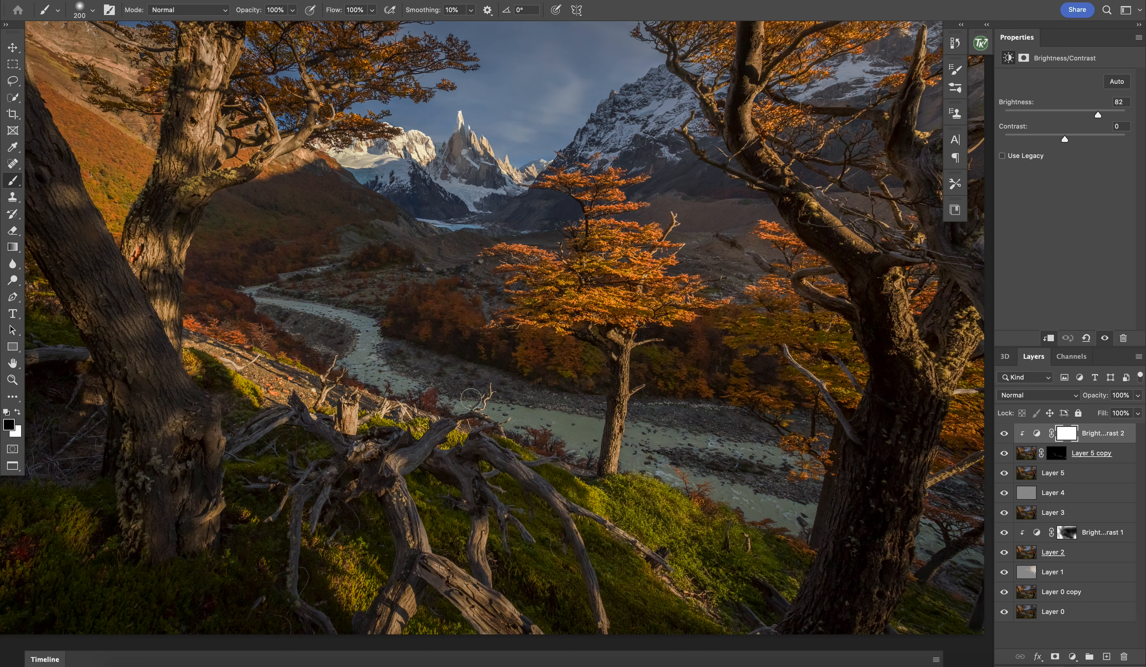
# Step: Set the Brightness of the clipped Brightness/Contrast adjustment above the river mask to 88
pyautogui.press('super+minus')
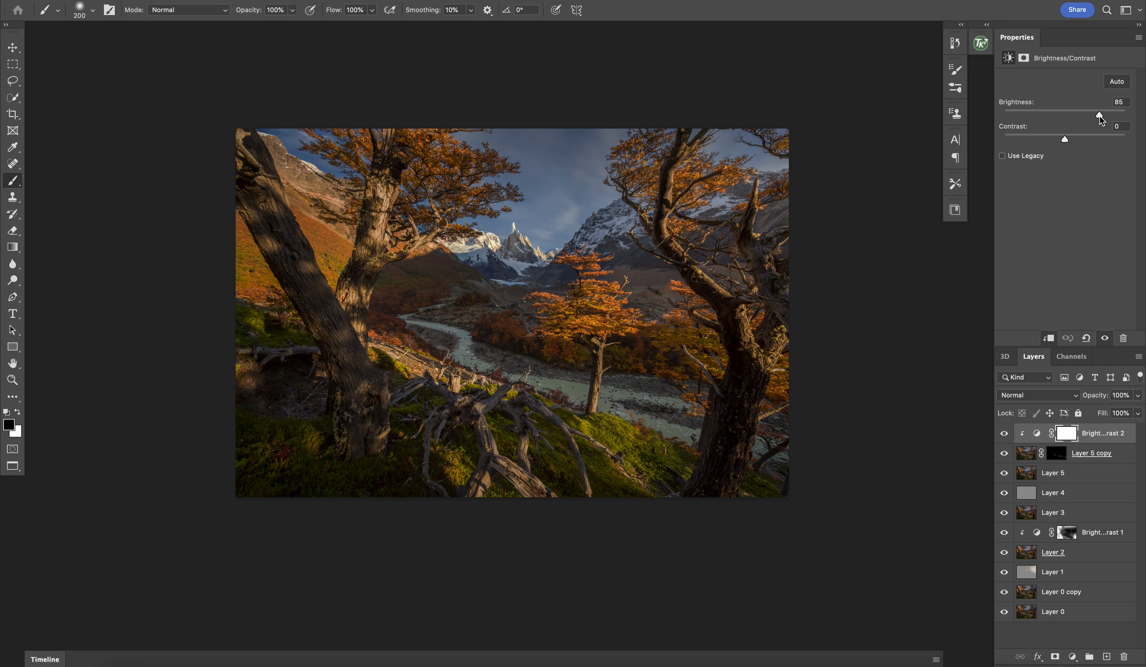
pyautogui.moveTo(1099, 115); pyautogui.dragTo(1096, 115)
pyautogui.scroll(-2, 542, 313)
pyautogui.scroll(3, 542, 313)
pyautogui.scroll(2, 543, 313)
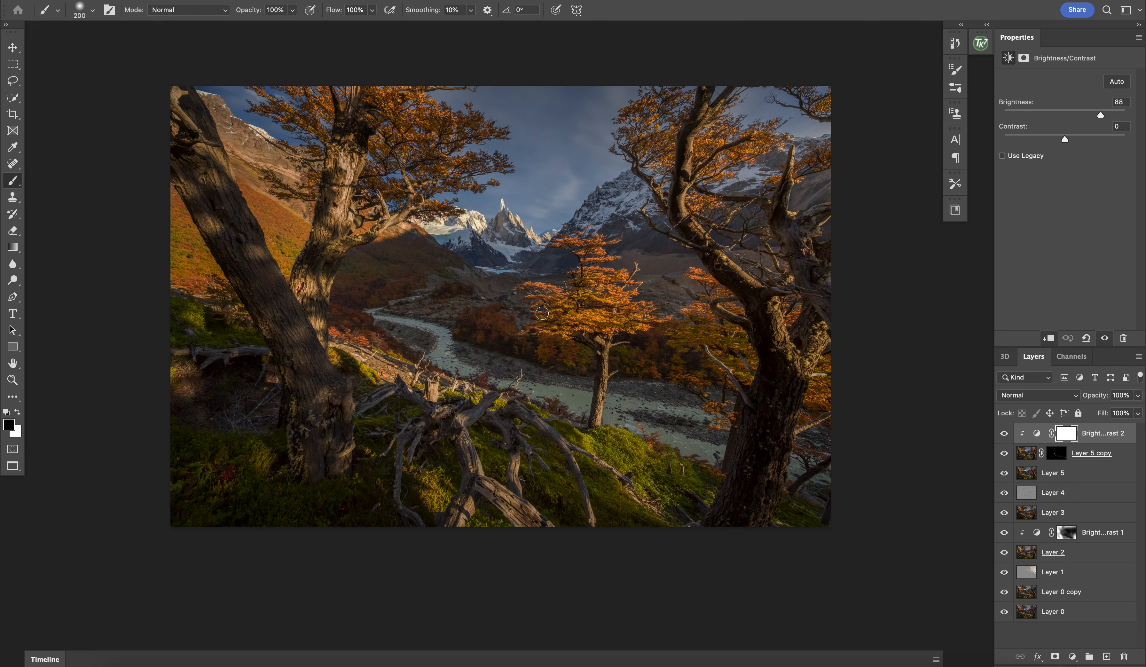
# Step: Stamp all visible layers into a new merged layer at the top of the layer stack
pyautogui.scroll(3, 542, 313)
pyautogui.scroll(-1, 532, 358)
pyautogui.press('super+shift+alt+e')
pyautogui.hscroll(3, 533, 358)
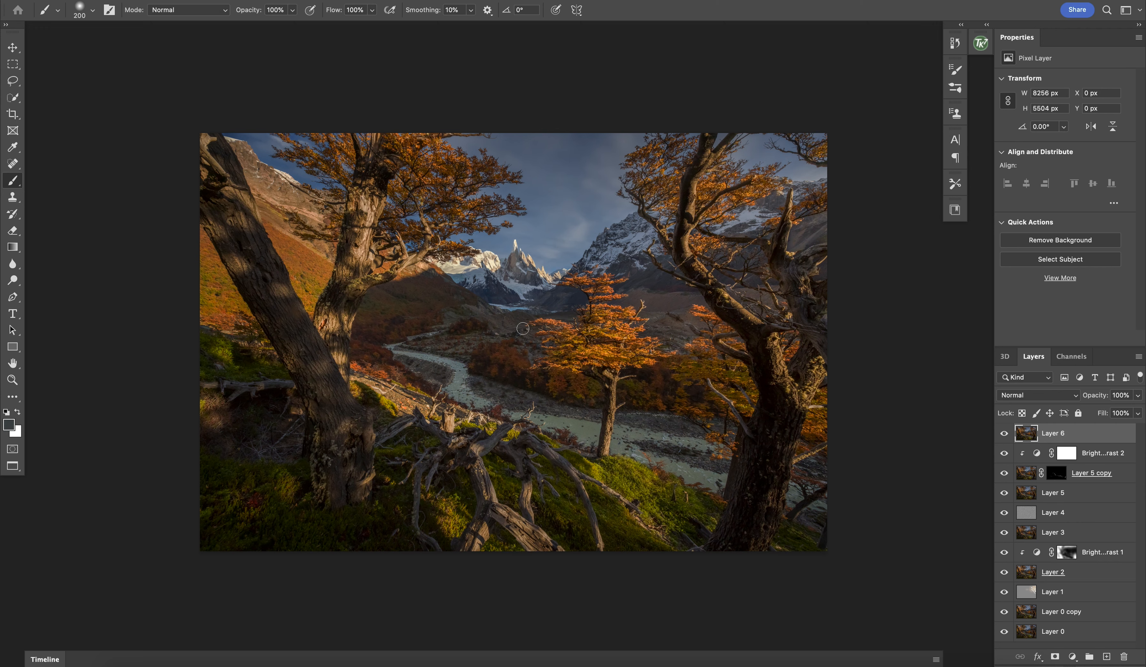
pyautogui.scroll(-3, 523, 328)
pyautogui.scroll(5, 523, 328)
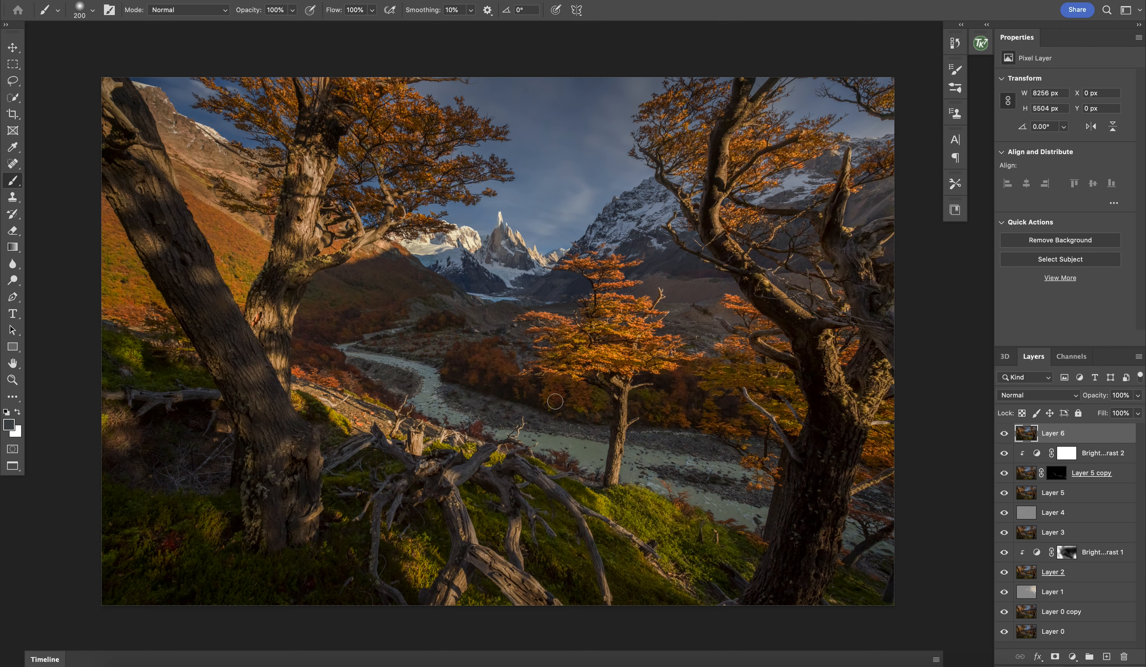
pyautogui.scroll(-3, 555, 402)
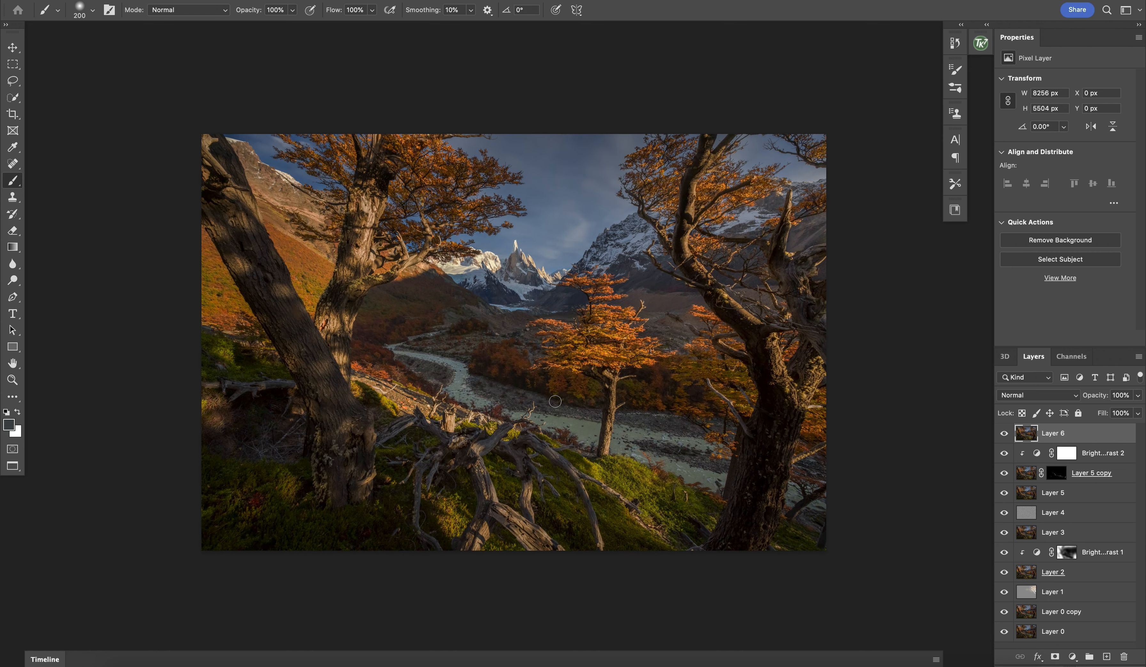